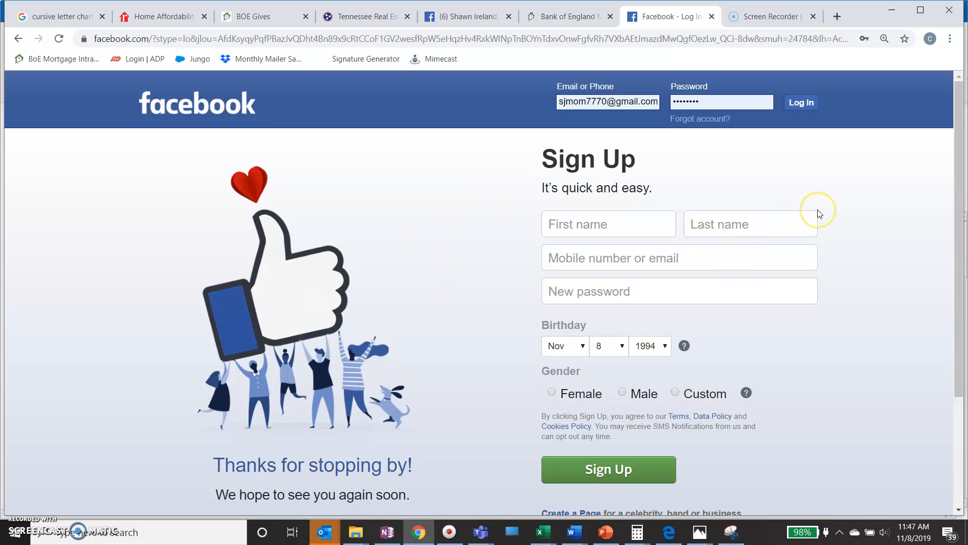
# Submit the Facebook login with the account e-mail and password already entered.
pyautogui.click(804, 107)
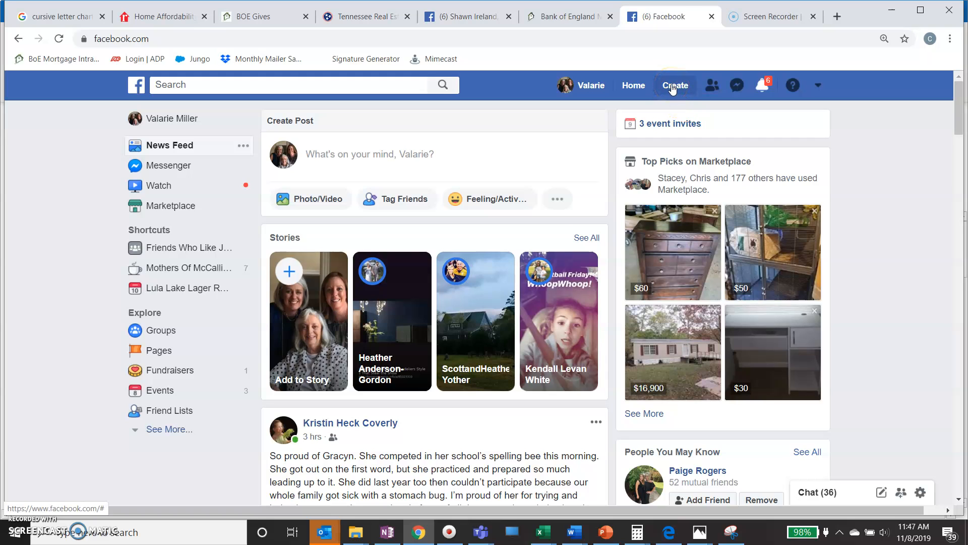
# Start a new Facebook Page from the Create menu's Page option.
pyautogui.click(673, 86)
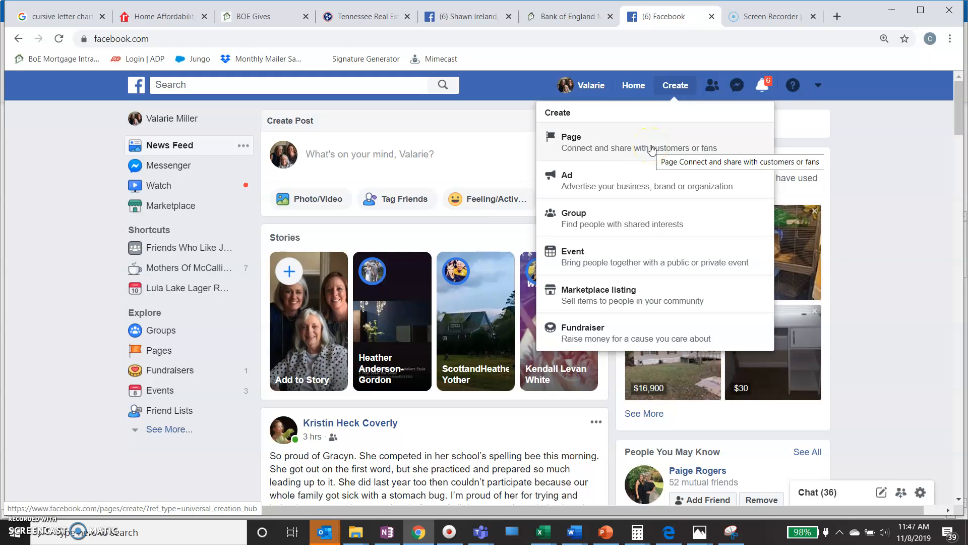
pyautogui.click(651, 148)
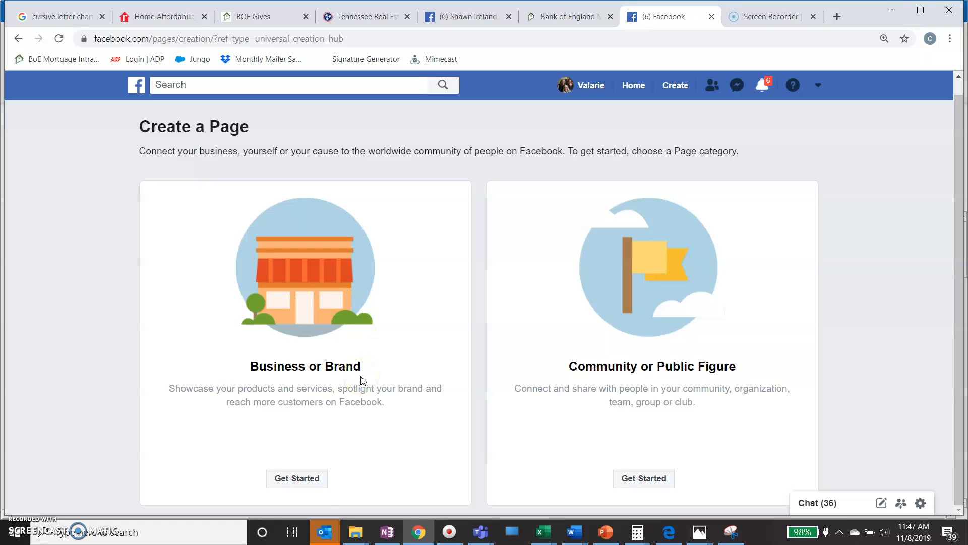
# Choose the Business or Brand page type and focus the empty Page Name field.
pyautogui.click(300, 479)
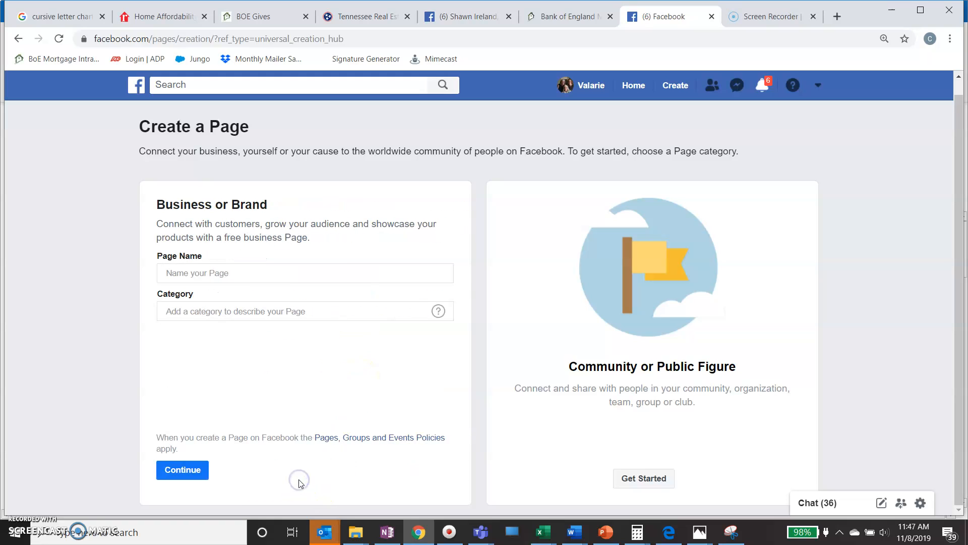
pyautogui.click(260, 274)
pyautogui.click(294, 271)
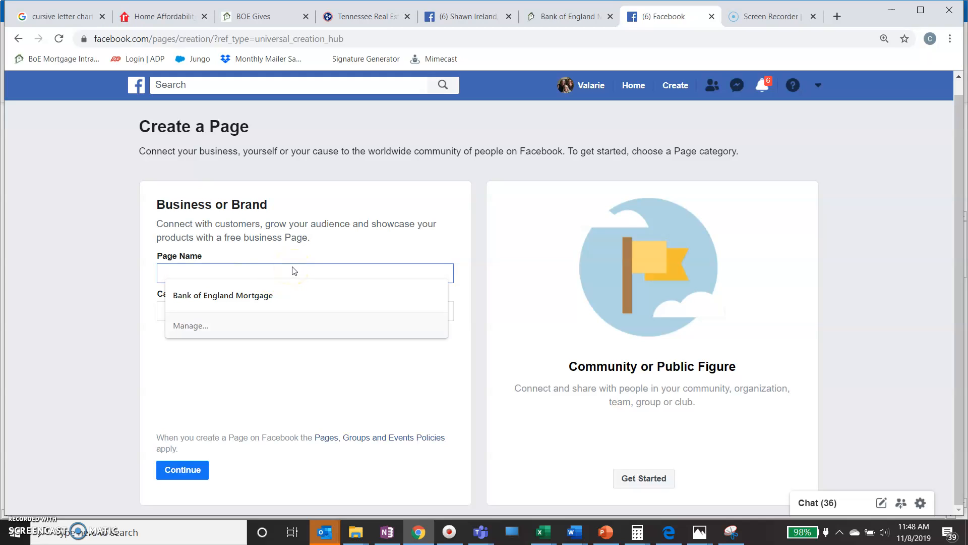
# Look over a colleague's business page for reference, then return to the Create a Page form.
pyautogui.click(458, 17)
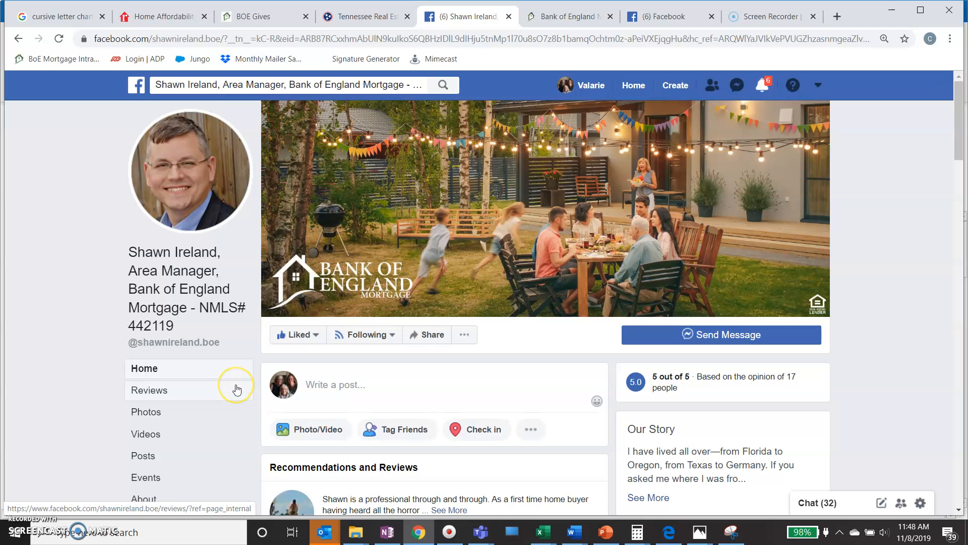
pyautogui.scroll(-2, 190, 438)
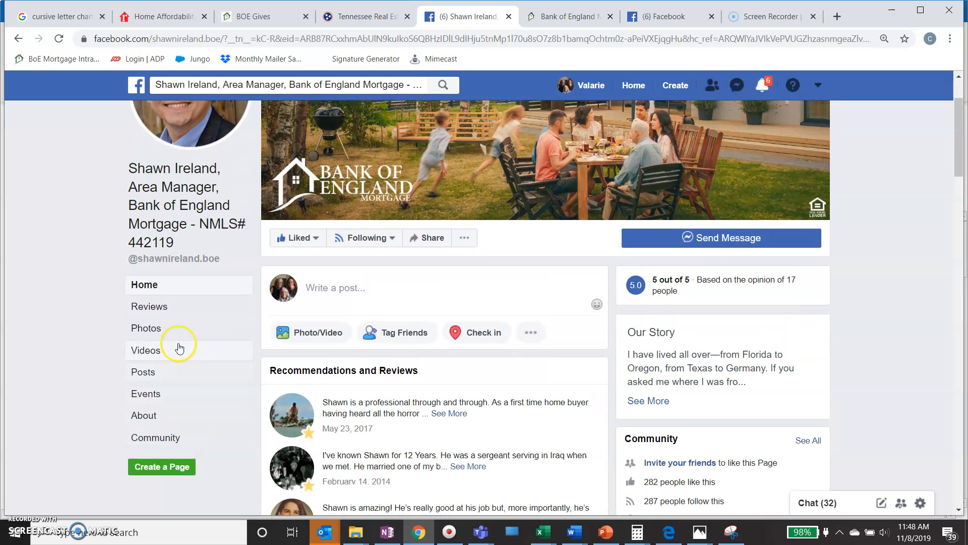
pyautogui.scroll(2, 279, 436)
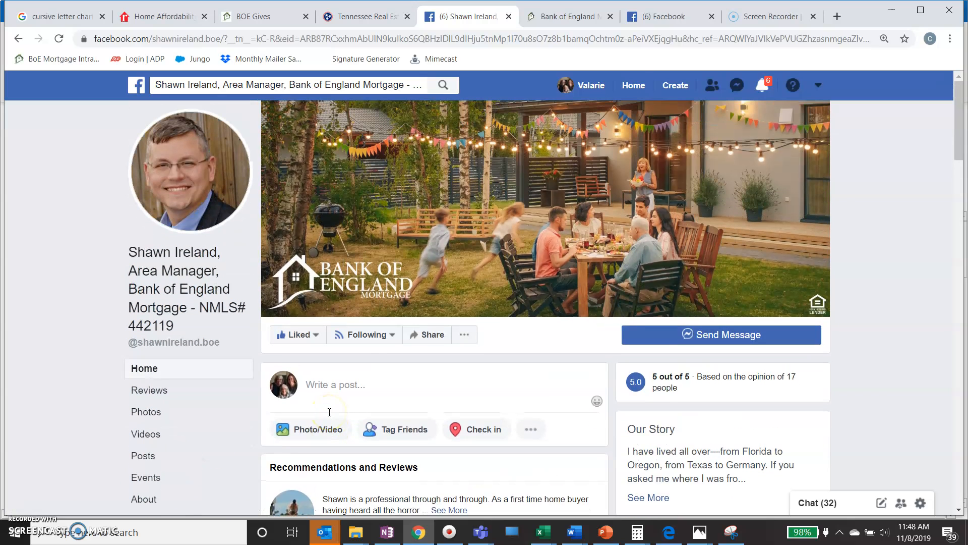
pyautogui.click(654, 14)
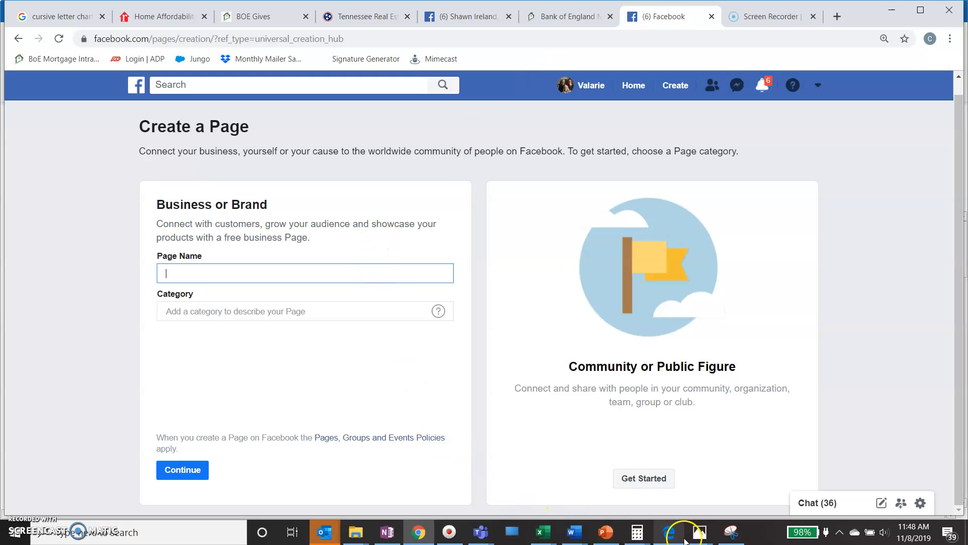
# Copy the loan officer's name, title, company and NMLS line from OneNote's LOs Info note.
pyautogui.click(387, 533)
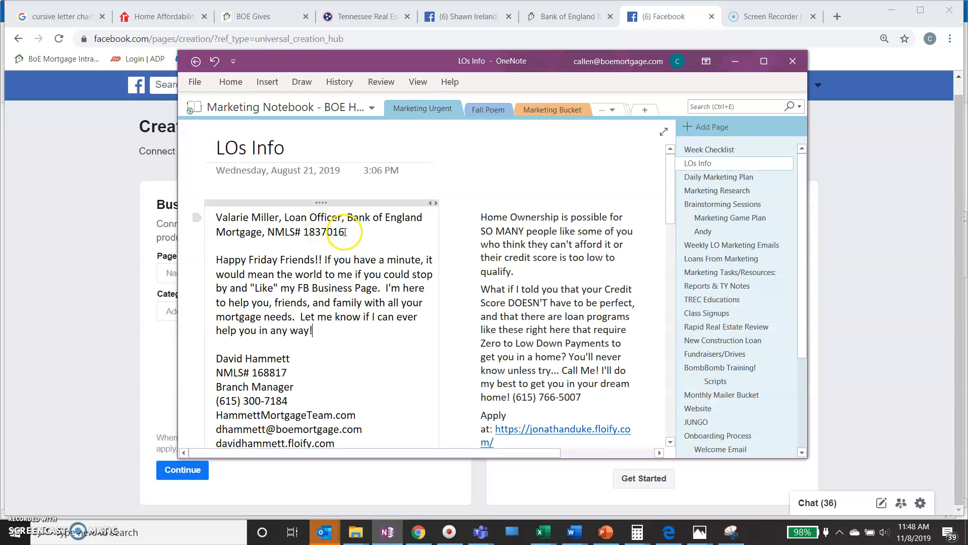
pyautogui.moveTo(347, 232); pyautogui.dragTo(216, 221)
pyautogui.rightClick(250, 227)
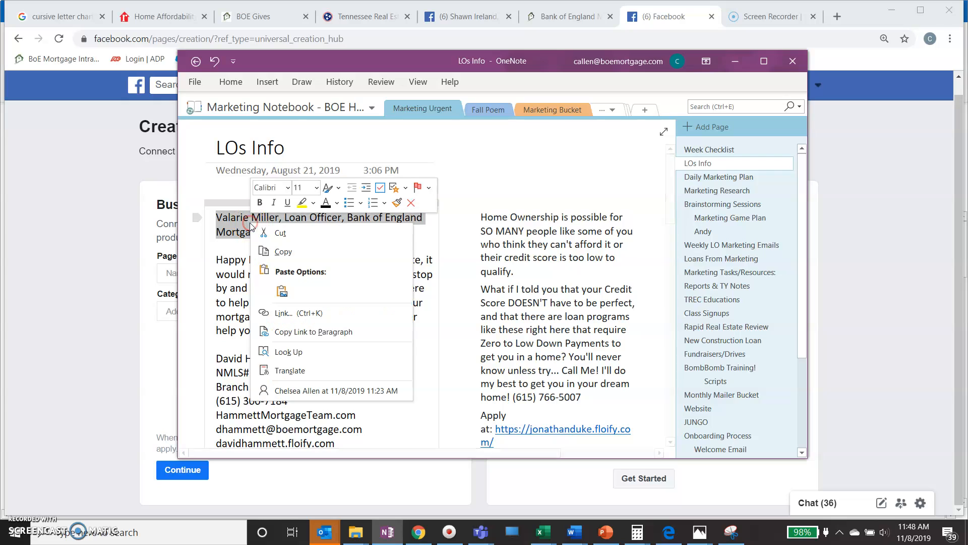
pyautogui.click(283, 249)
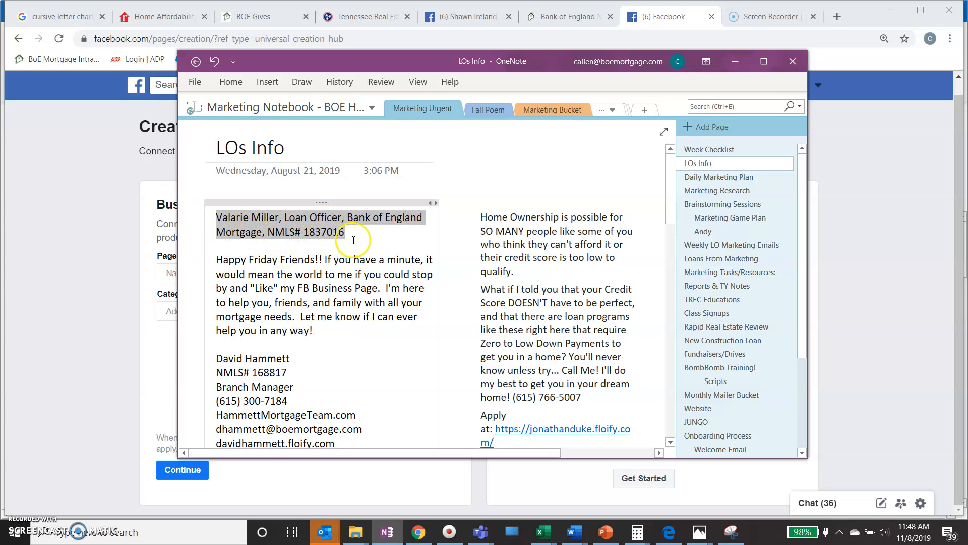
pyautogui.click(124, 211)
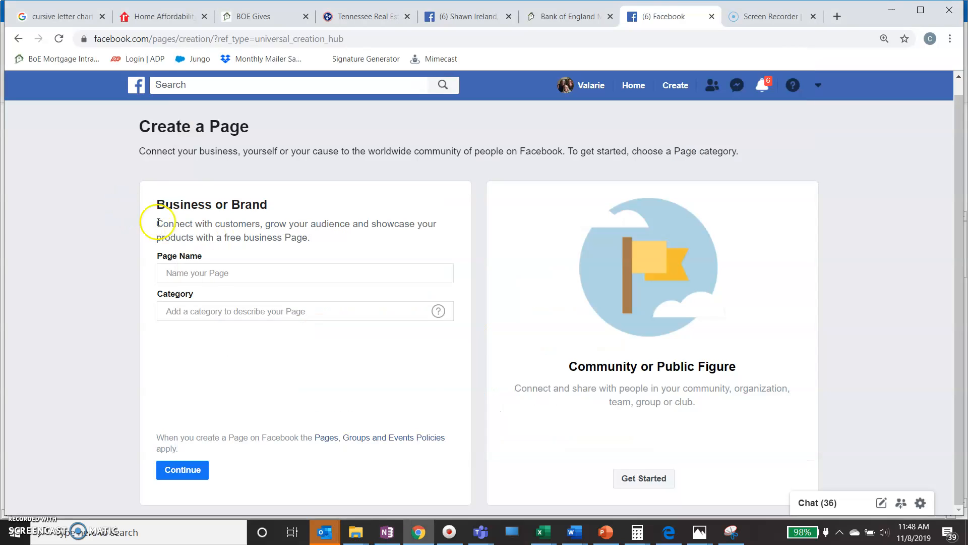
# Paste the copied loan officer line as plain text into Page Name.
pyautogui.click(214, 272)
pyautogui.rightClick(214, 272)
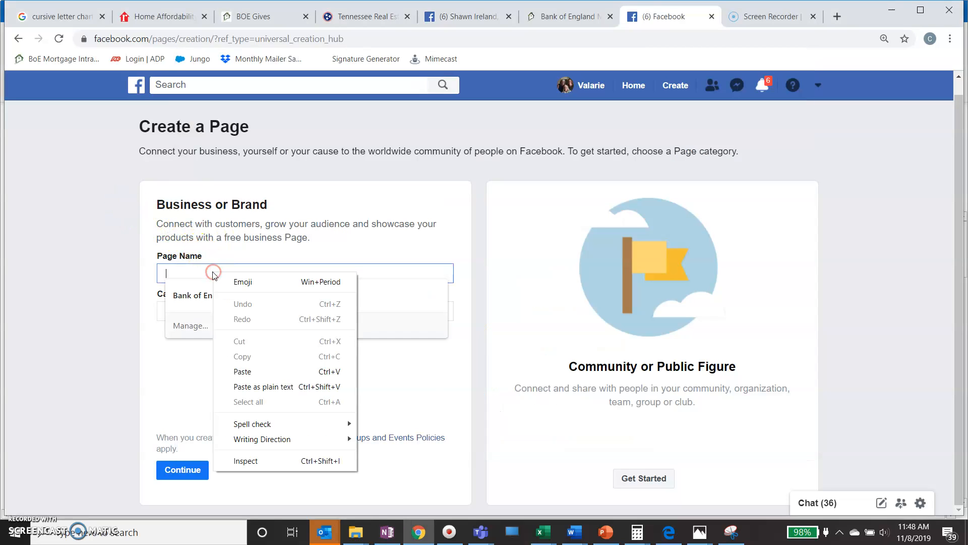
pyautogui.click(258, 382)
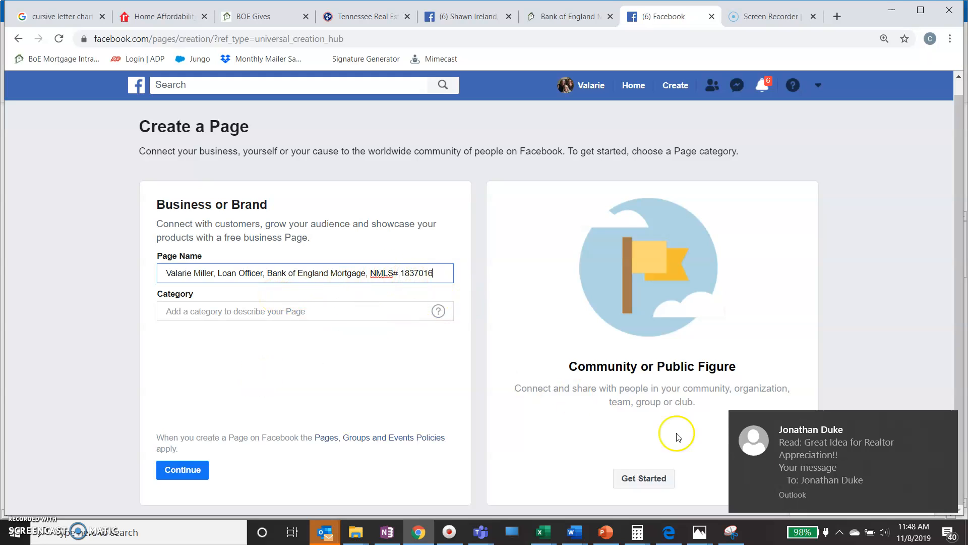
pyautogui.click(768, 467)
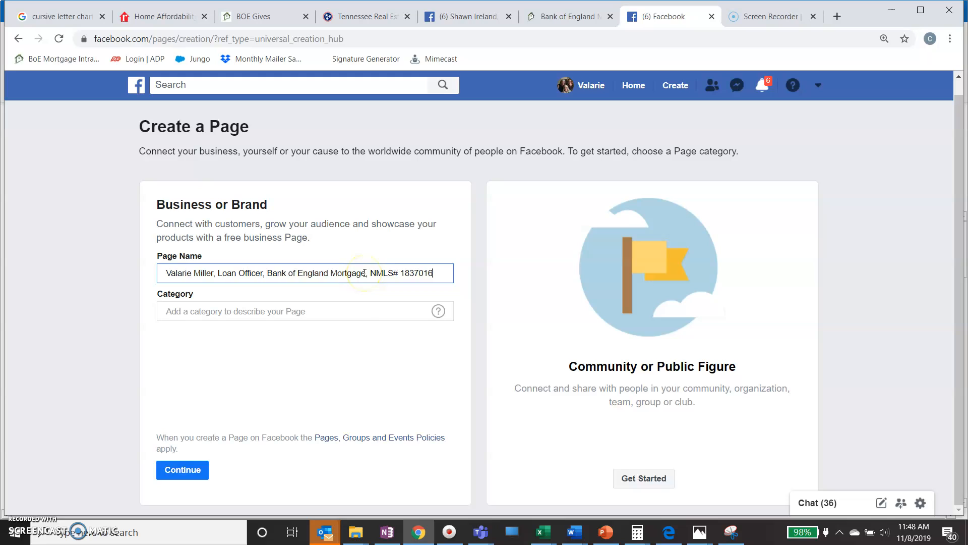
# Set the page Category to Loan Service, revealing the address fields.
pyautogui.click(358, 311)
pyautogui.write('mort')
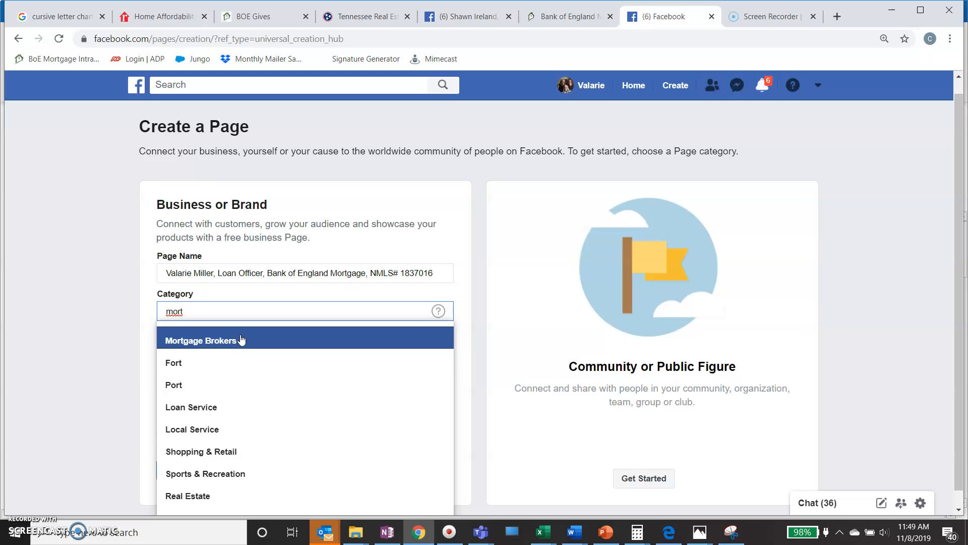
pyautogui.click(211, 411)
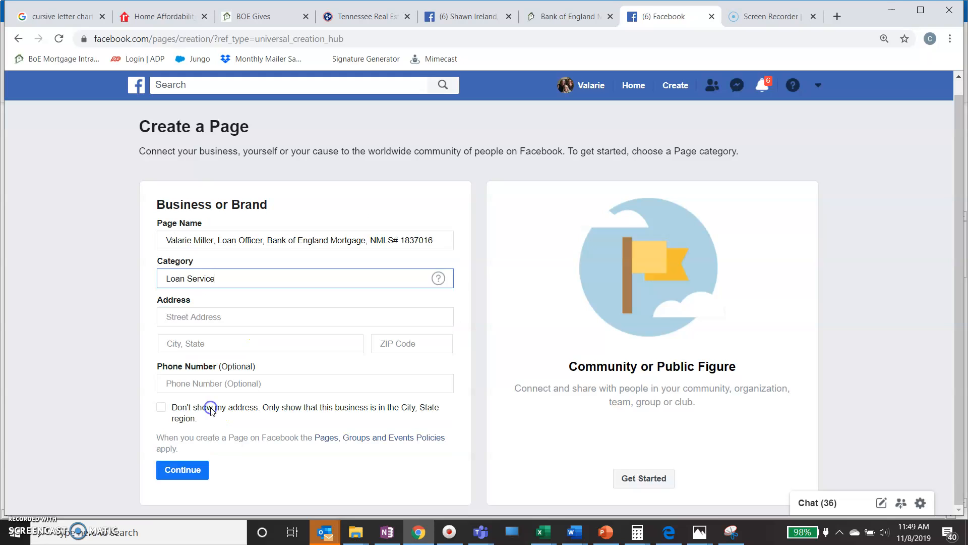
pyautogui.click(230, 319)
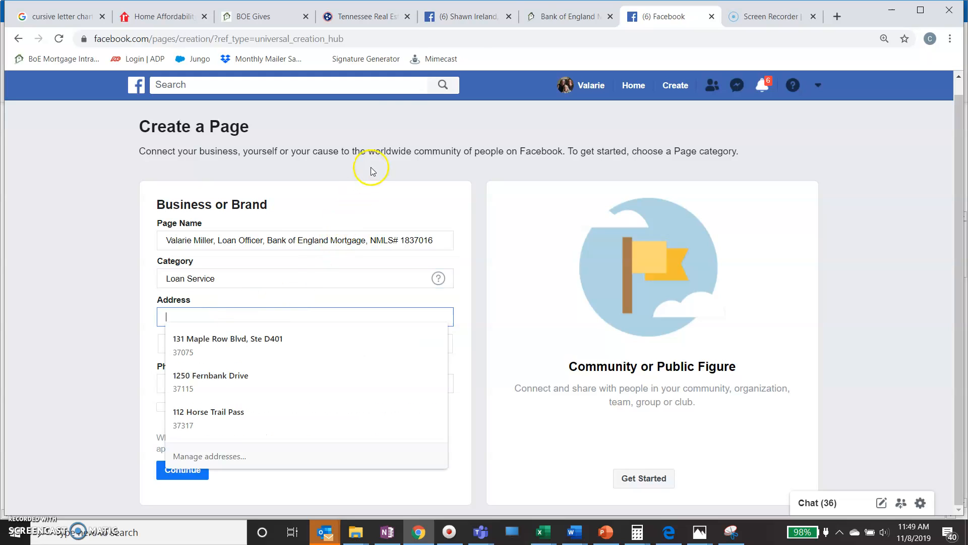
# Copy the branch street address from the Contact Us map on Bank of England's About Us page.
pyautogui.click(577, 17)
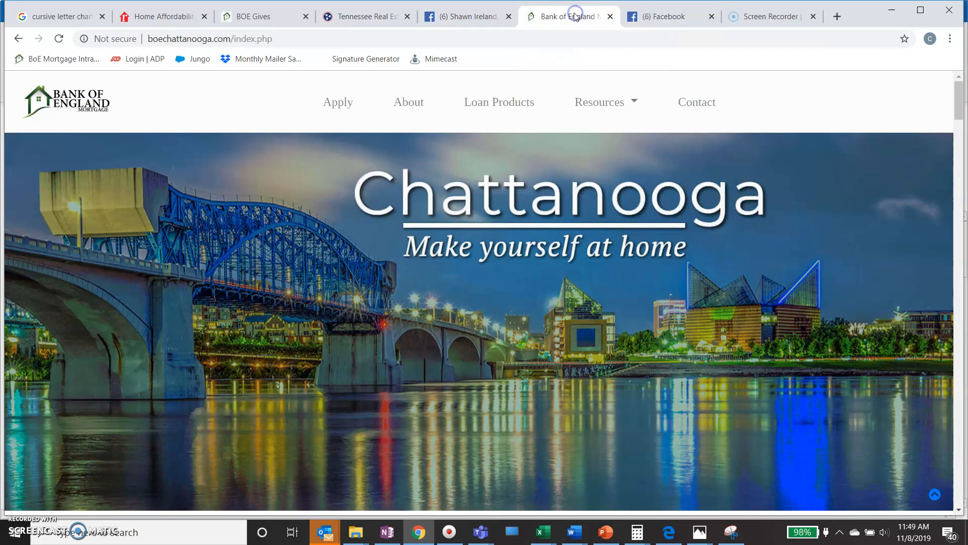
pyautogui.click(406, 104)
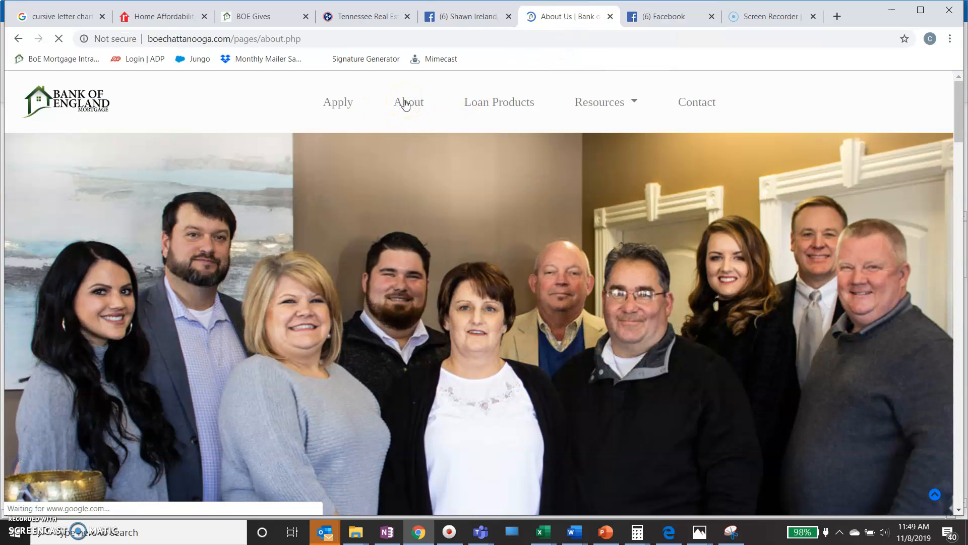
pyautogui.scroll(-3, 528, 344)
pyautogui.scroll(-15, 528, 344)
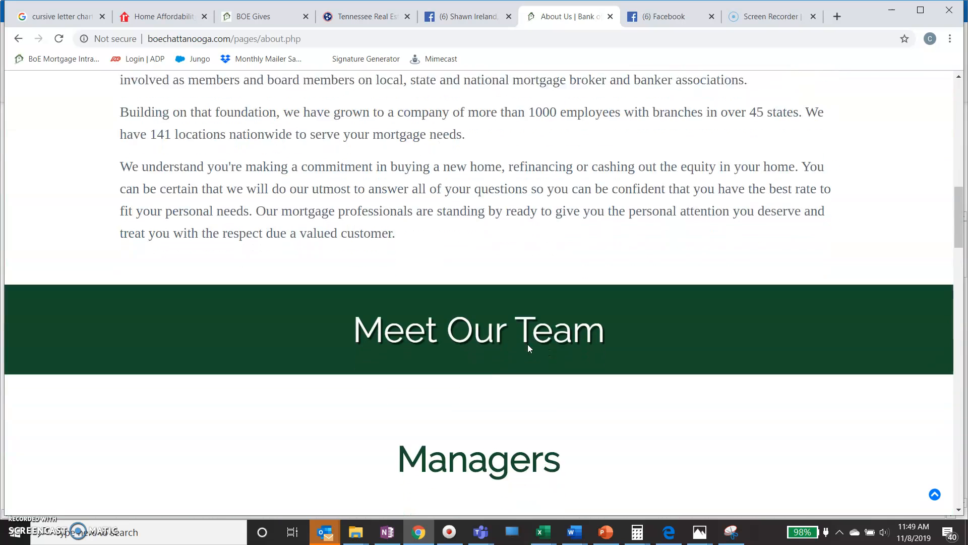
pyautogui.scroll(-15, 528, 344)
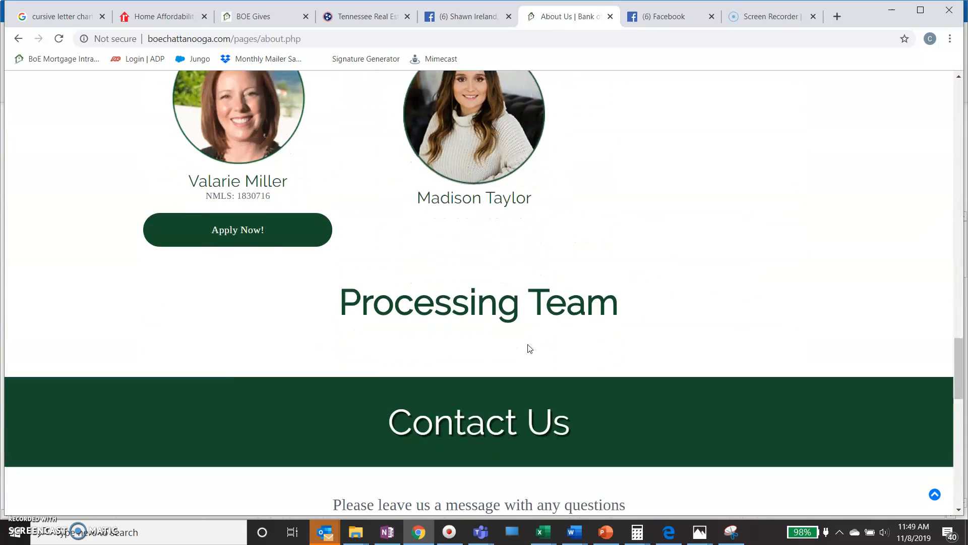
pyautogui.scroll(-4, 528, 344)
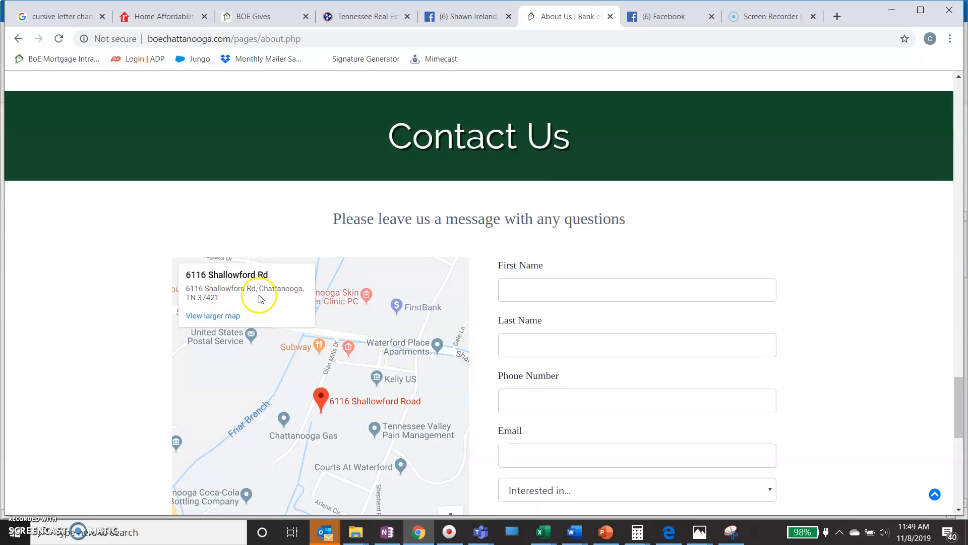
pyautogui.moveTo(256, 290); pyautogui.dragTo(187, 292)
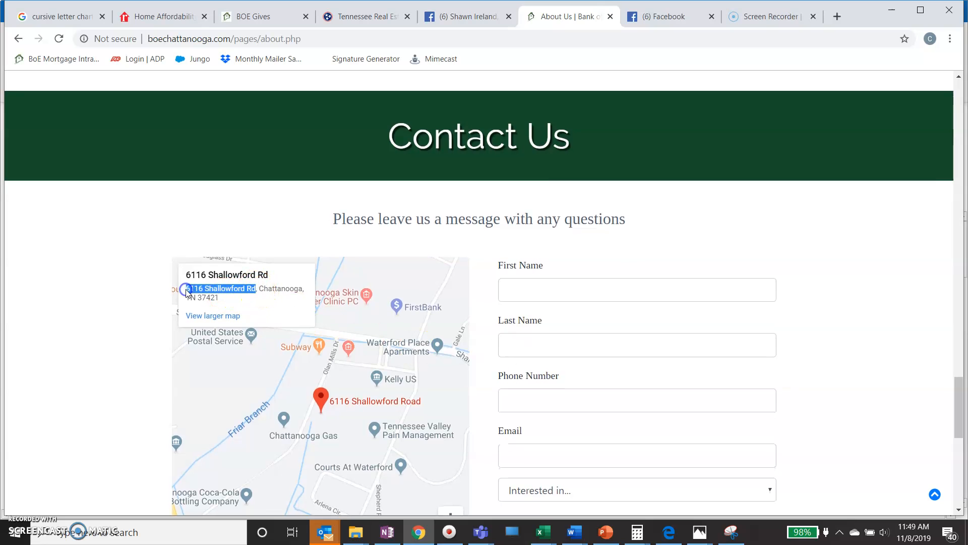
pyautogui.rightClick(196, 295)
pyautogui.click(218, 301)
pyautogui.hotkey('alt', 'Tab')
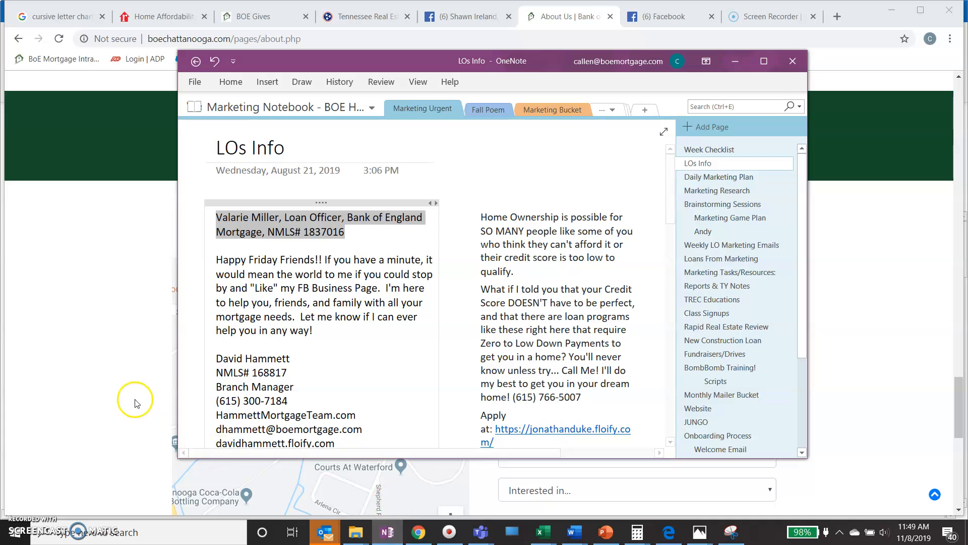
pyautogui.hotkey('alt', 'Tab')
# Paste the copied branch street address into the page's Address field.
pyautogui.click(643, 17)
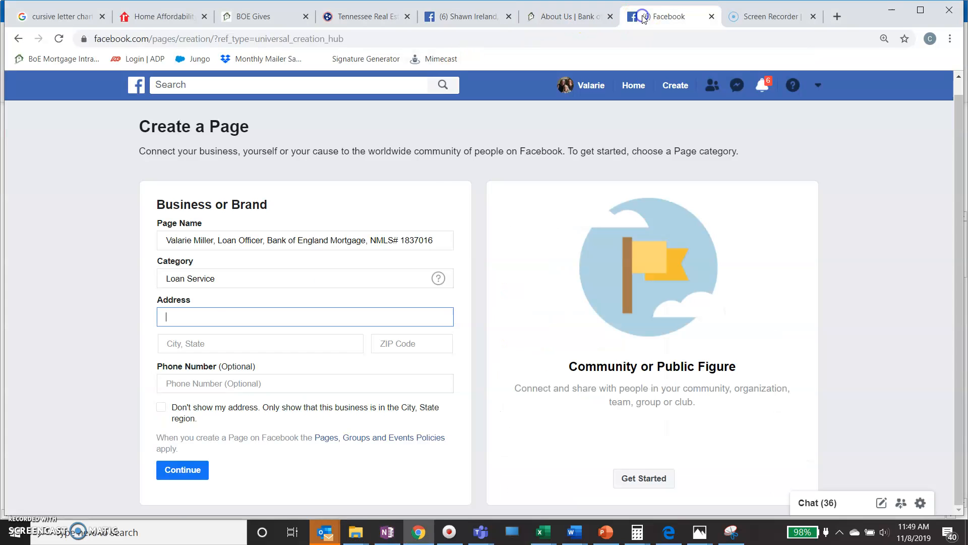
pyautogui.click(212, 316)
pyautogui.rightClick(212, 316)
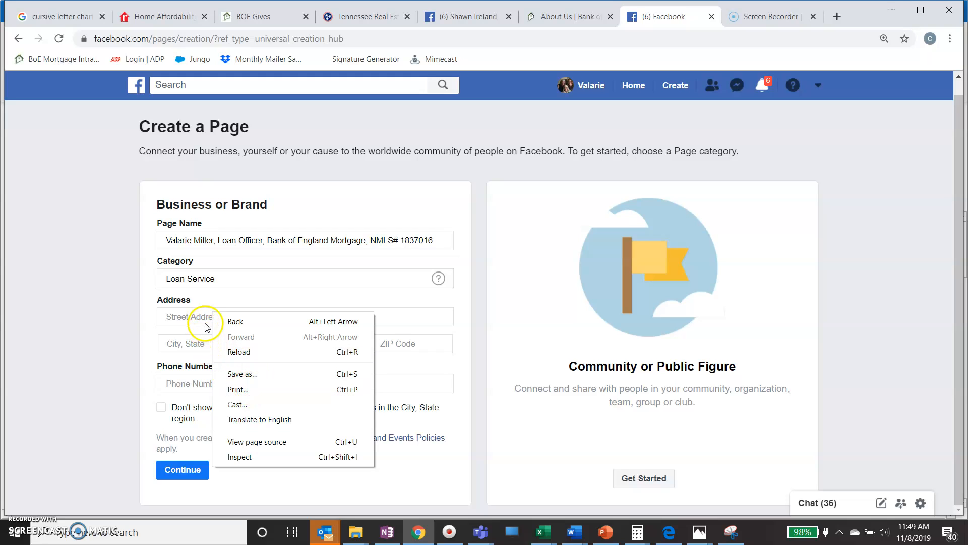
pyautogui.click(205, 326)
pyautogui.rightClick(201, 319)
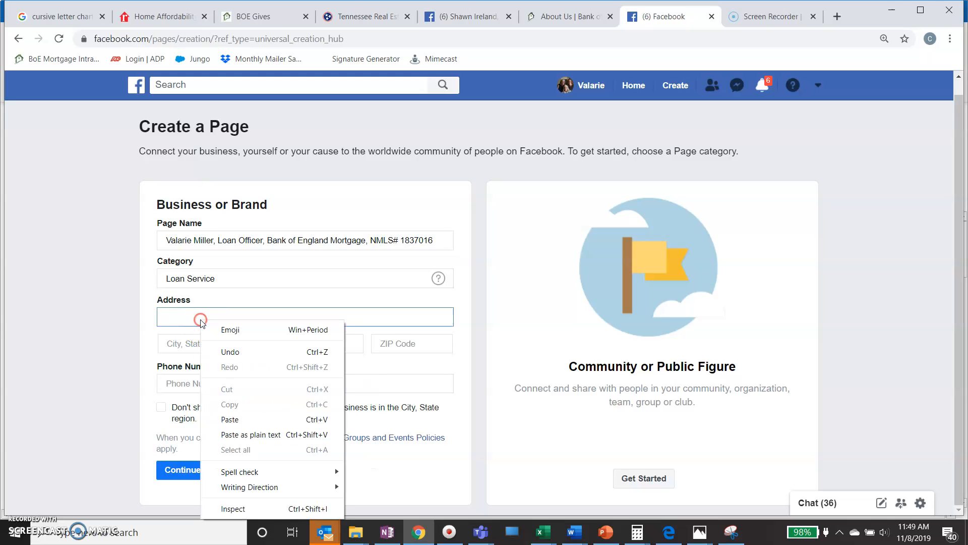
pyautogui.click(255, 421)
# Set the city to Chattanooga, Tennessee and the ZIP code to 3742.
pyautogui.click(239, 346)
pyautogui.write('Chatta')
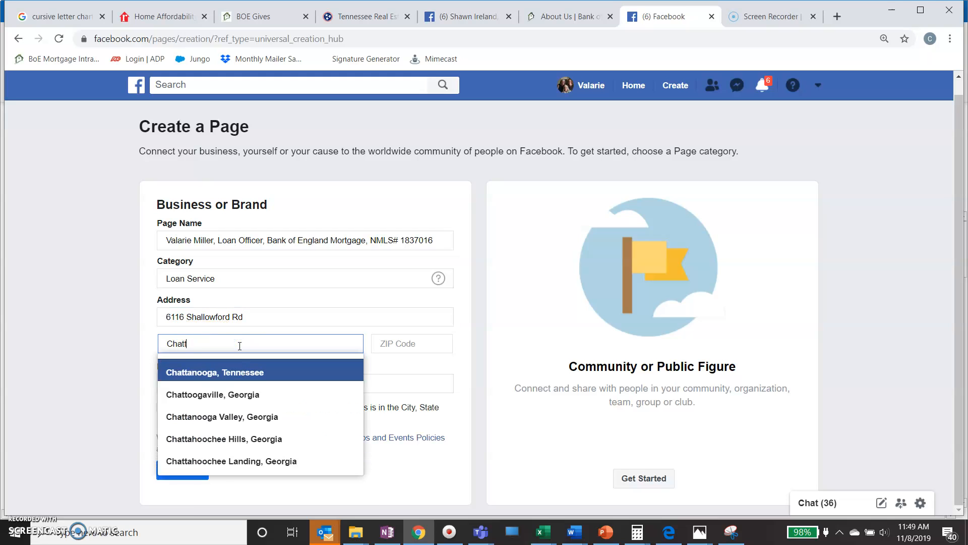
pyautogui.click(244, 360)
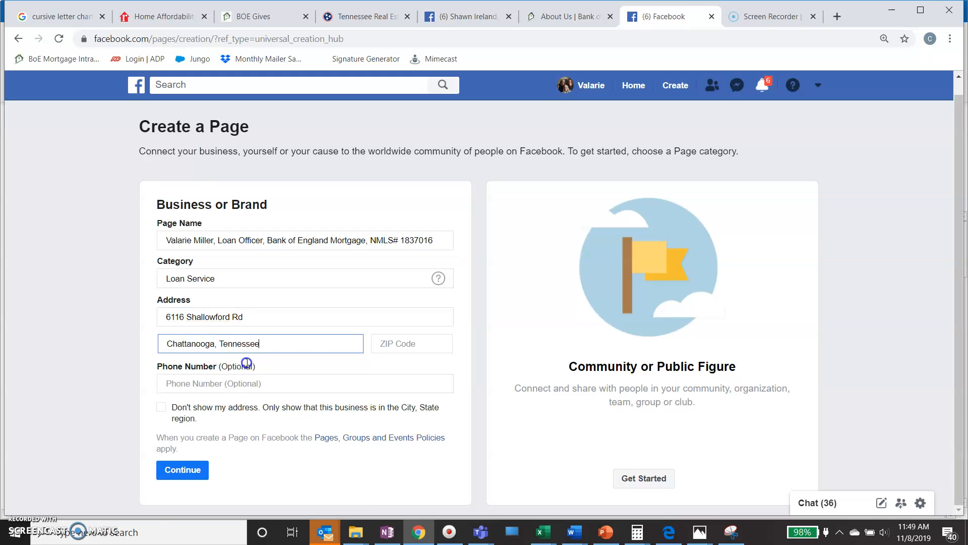
pyautogui.click(393, 342)
pyautogui.write('37421')
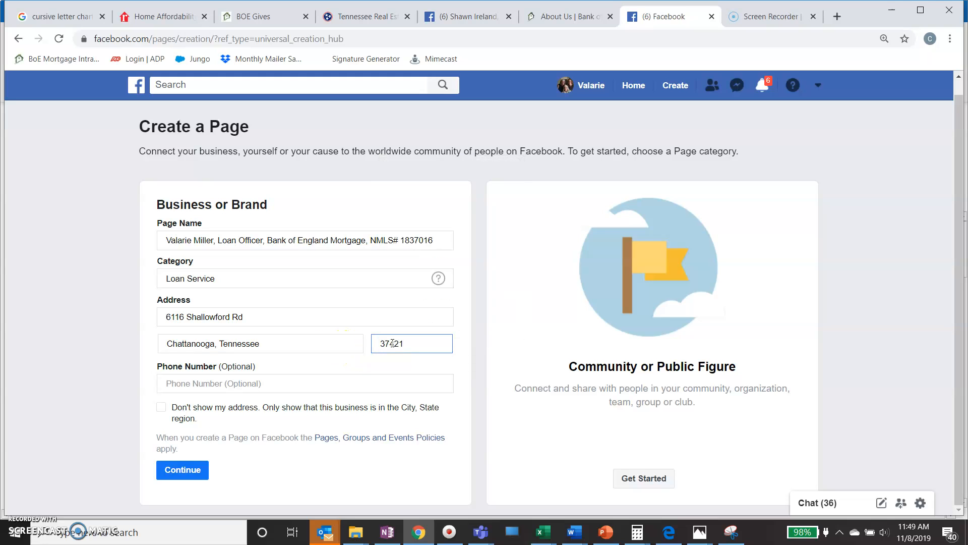
pyautogui.click(225, 380)
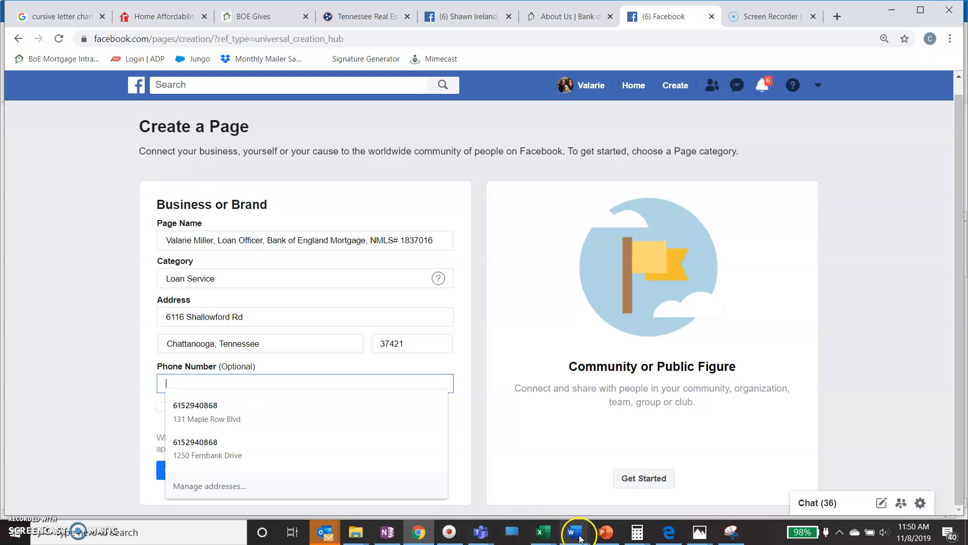
# Copy the loan officer's phone number from the contact text box on the Word flyer.
pyautogui.click(386, 536)
pyautogui.click(410, 371)
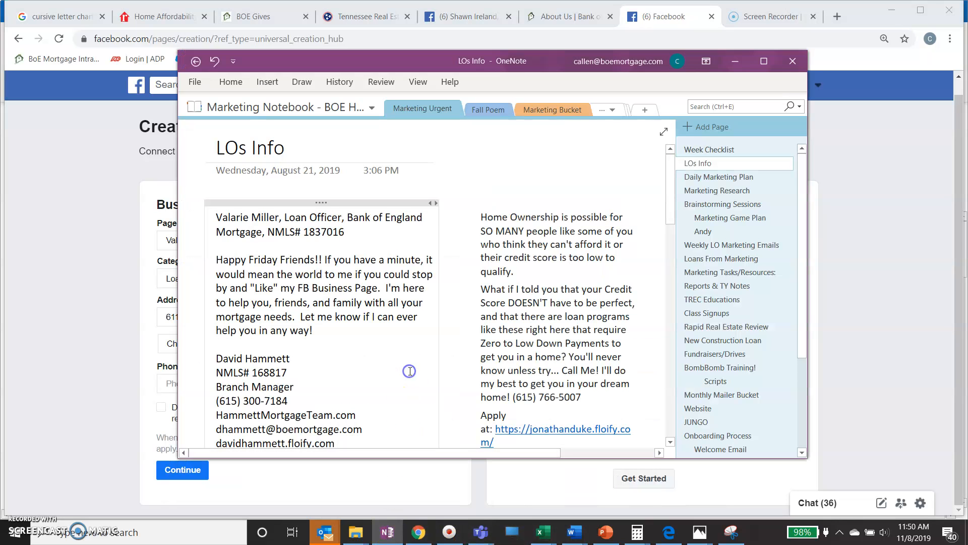
pyautogui.moveTo(575, 532)
pyautogui.click(545, 486)
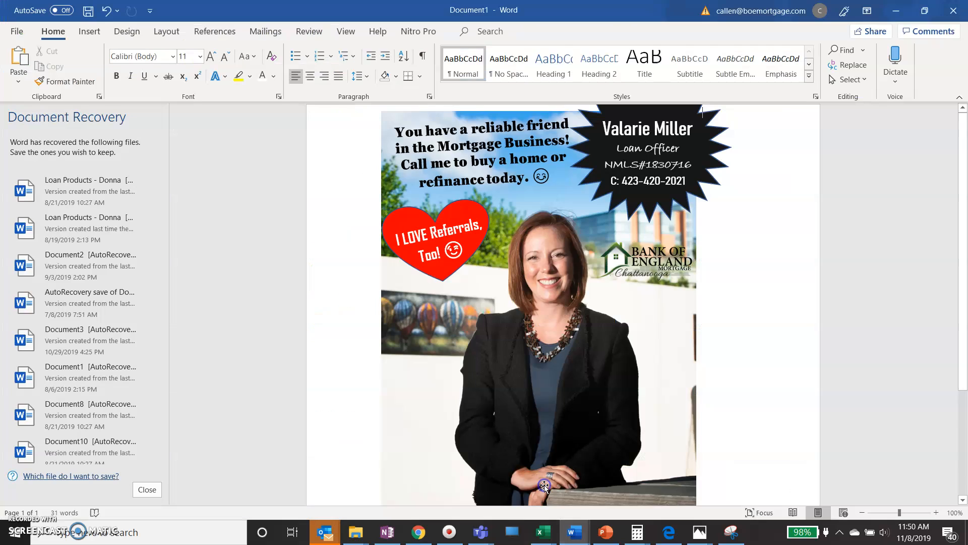
pyautogui.click(685, 179)
pyautogui.moveTo(687, 179); pyautogui.dragTo(628, 190)
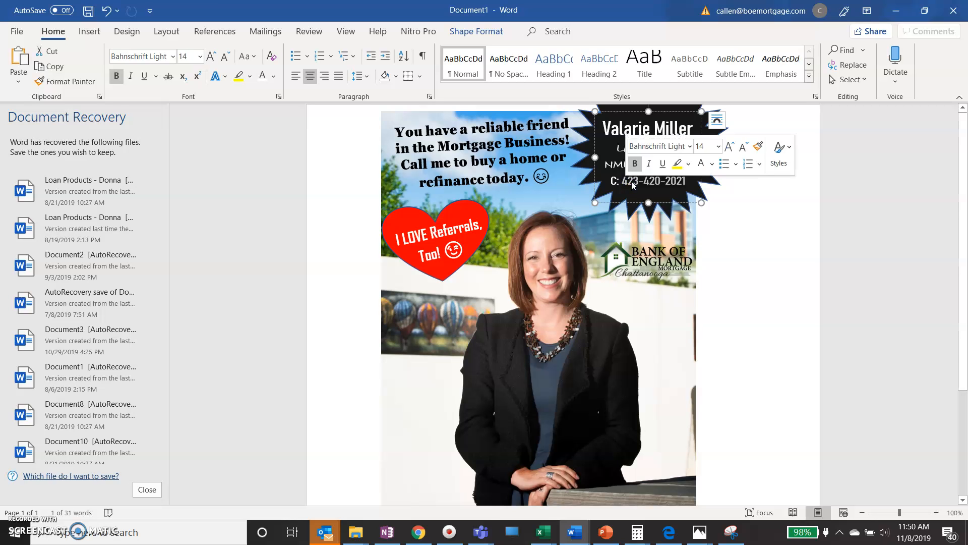
pyautogui.rightClick(633, 185)
pyautogui.click(665, 215)
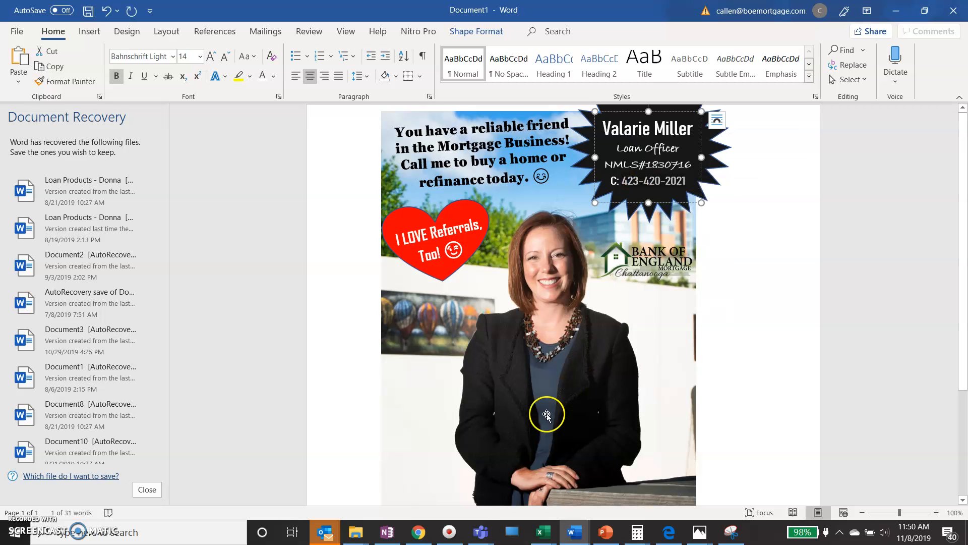
# Paste the copied phone number into the Facebook Phone Number field.
pyautogui.click(418, 533)
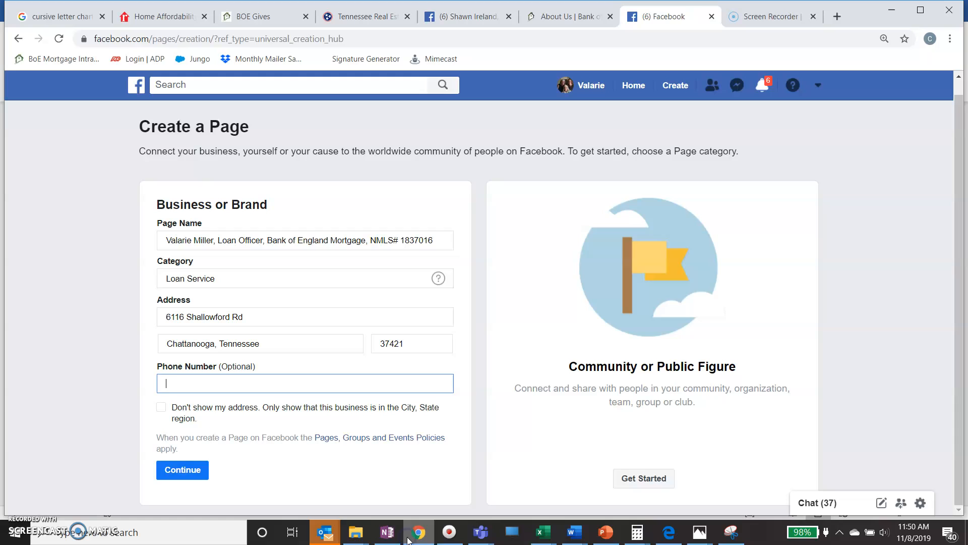
pyautogui.click(237, 384)
pyautogui.rightClick(237, 386)
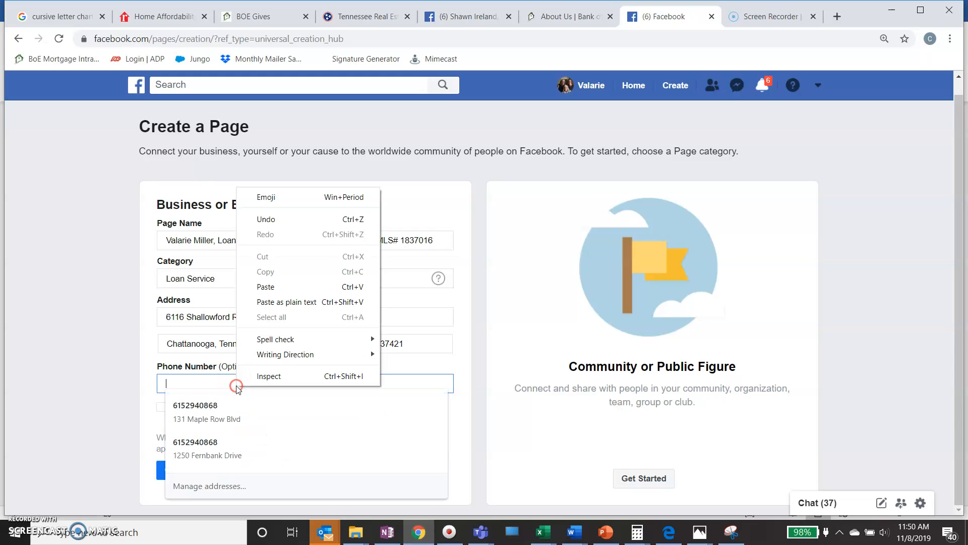
pyautogui.click(266, 287)
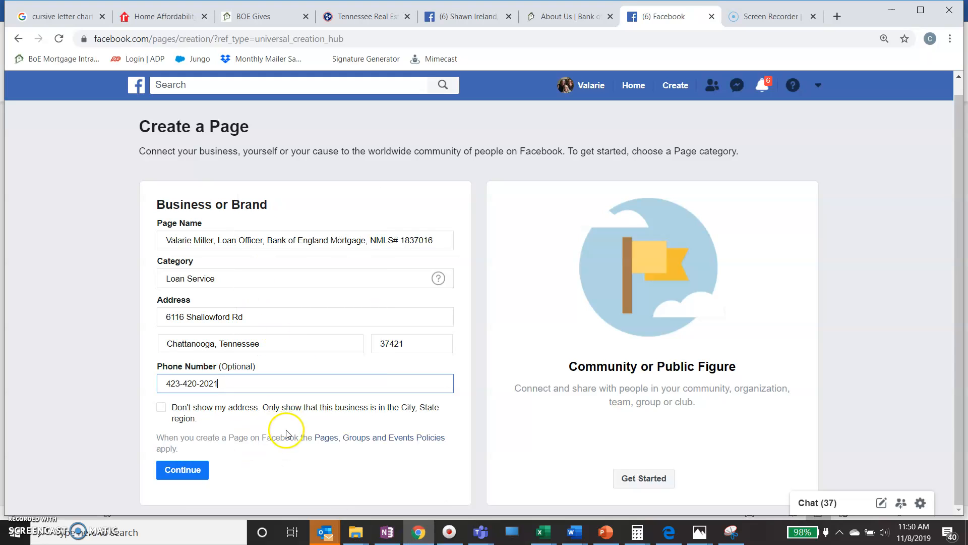
# Create the page and begin choosing a profile picture from the Desktop.
pyautogui.click(188, 470)
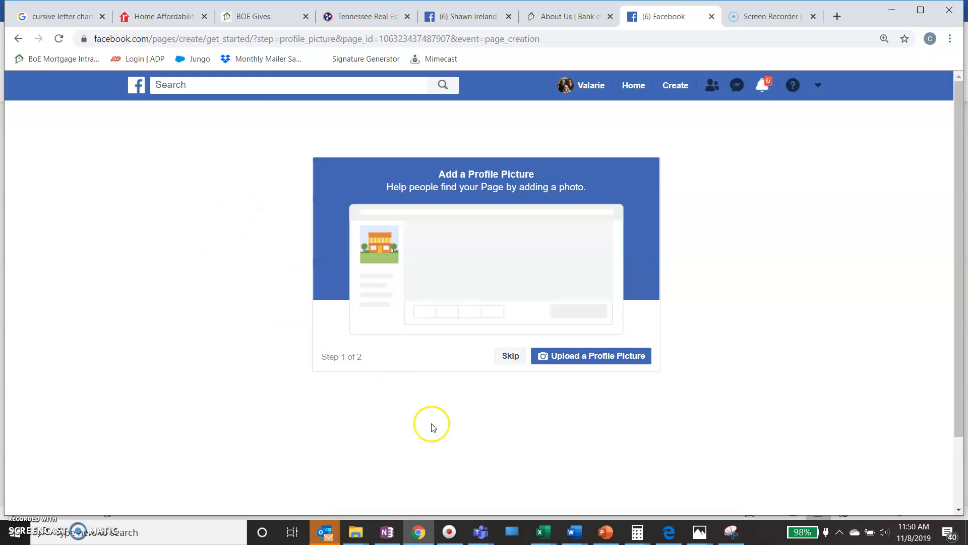
pyautogui.click(589, 356)
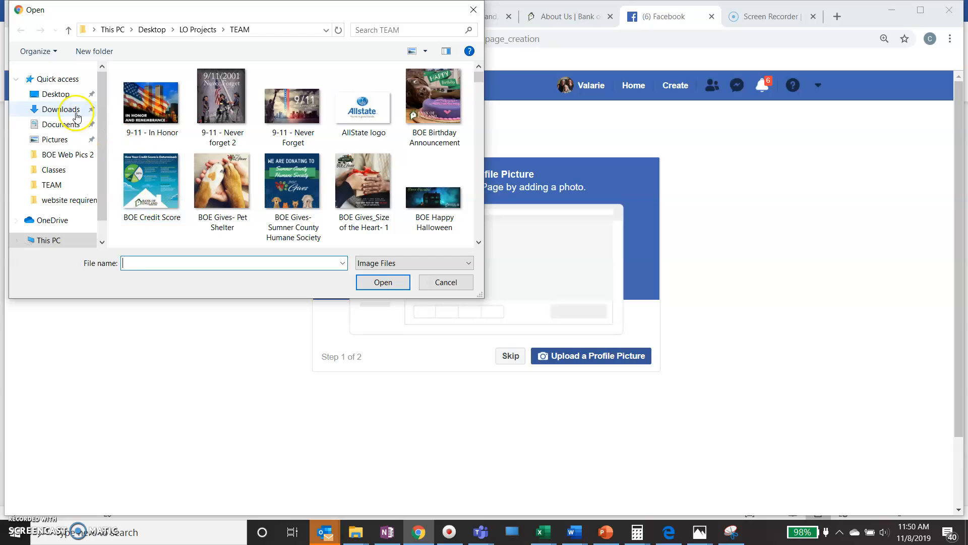
pyautogui.click(58, 94)
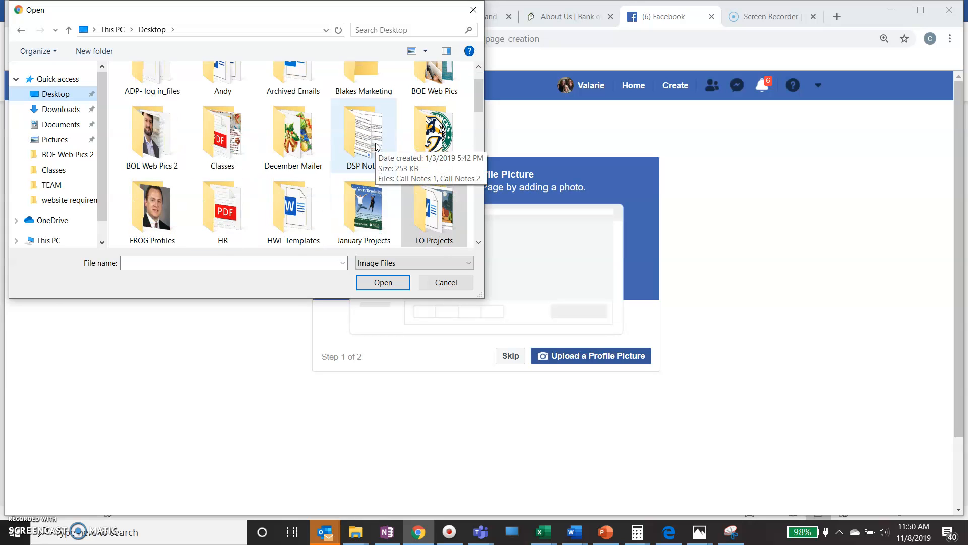
pyautogui.scroll(-1, 376, 146)
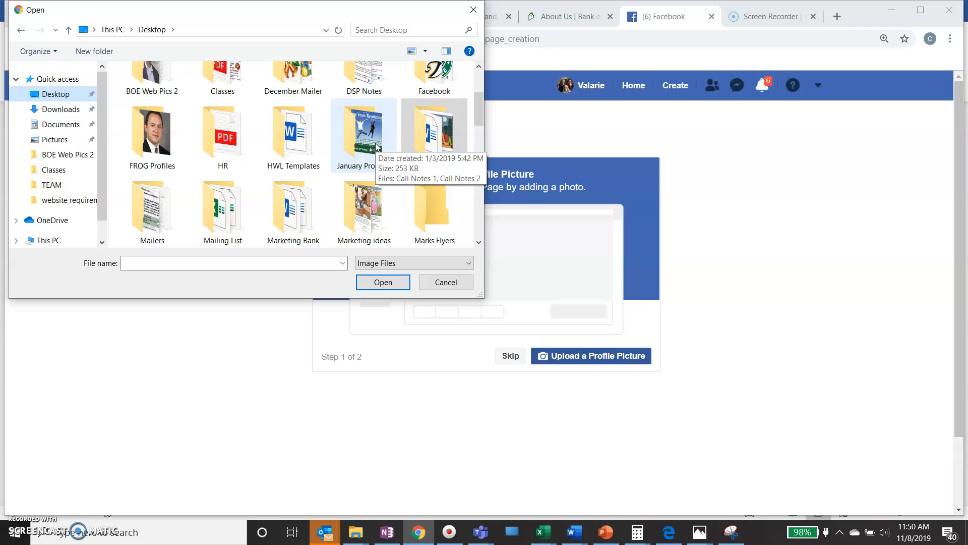
pyautogui.scroll(-1, 376, 147)
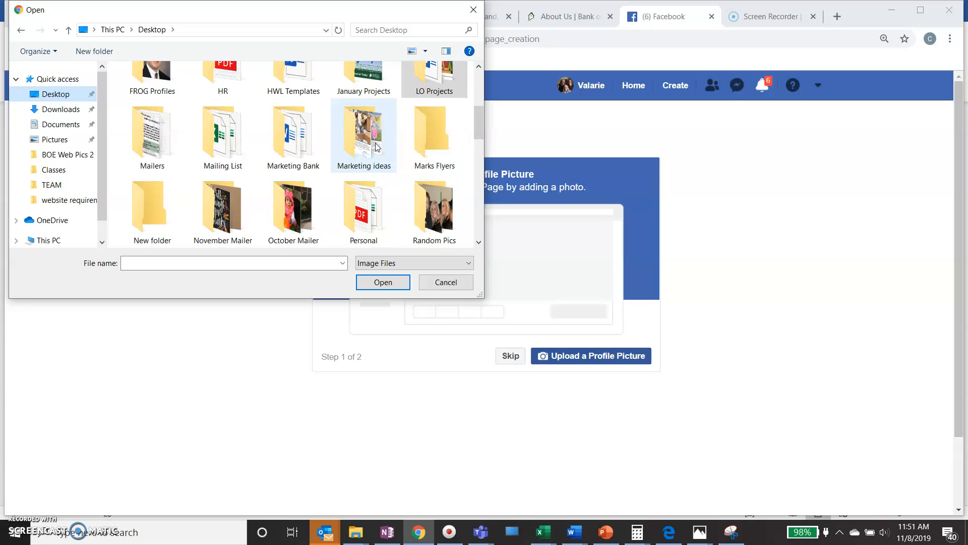
pyautogui.scroll(-1, 375, 146)
pyautogui.scroll(-1, 376, 146)
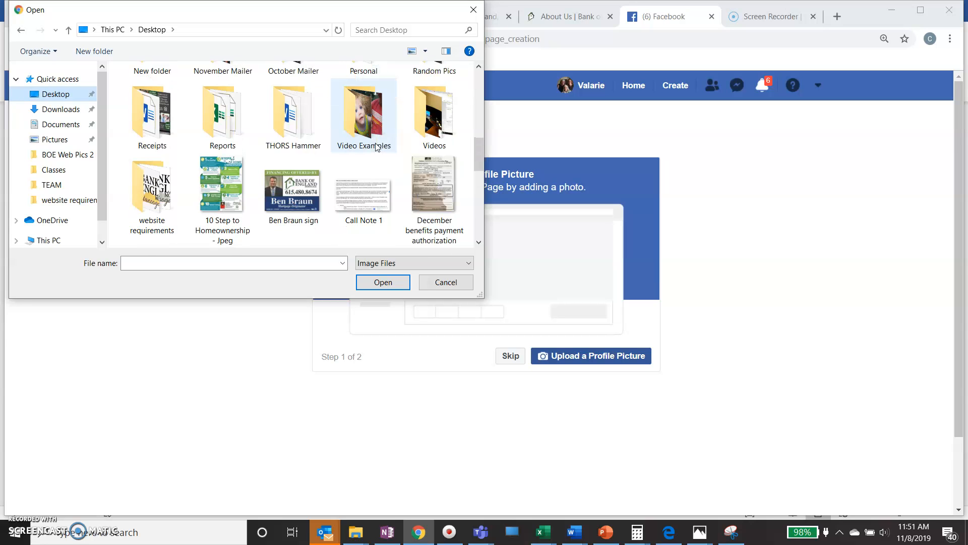
pyautogui.scroll(2, 375, 146)
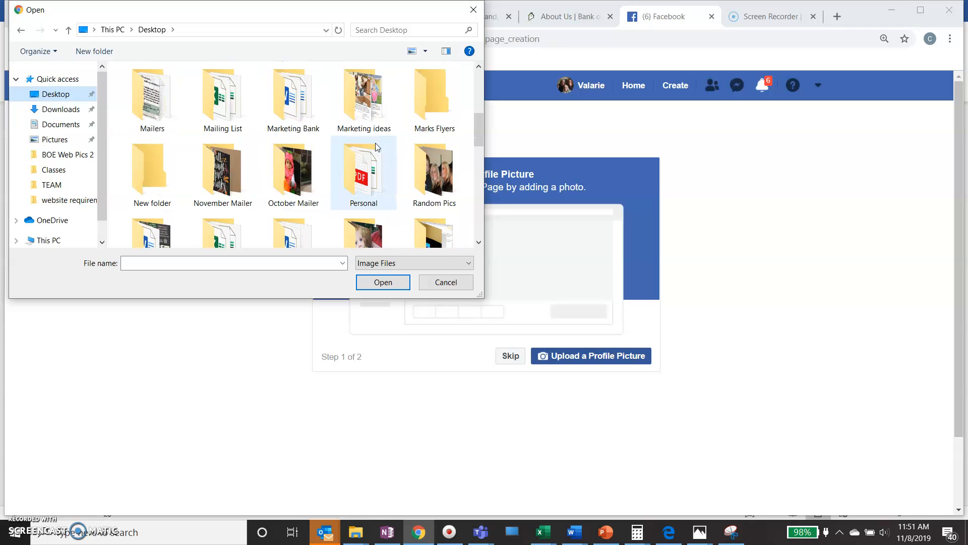
pyautogui.scroll(1, 375, 147)
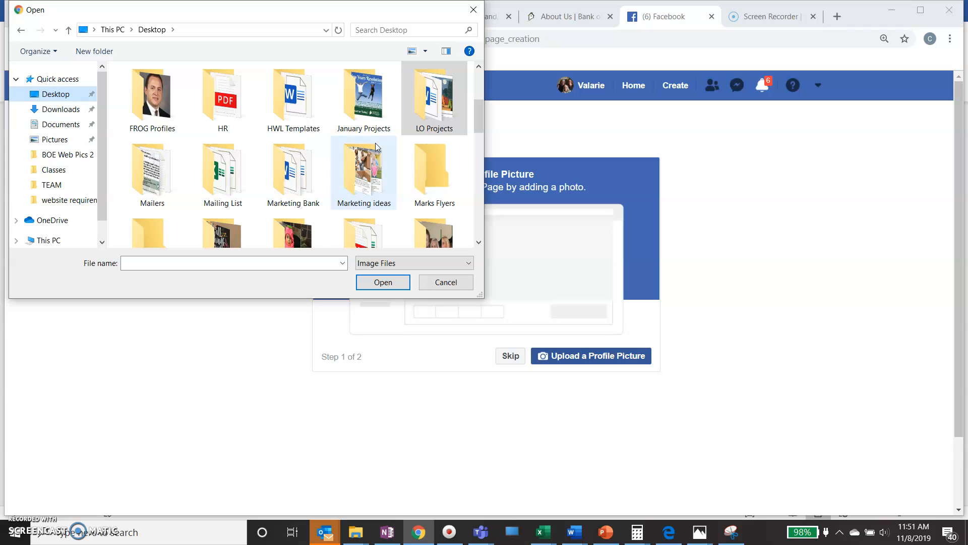
# Upload the second image in LO Projects' loan officer folder as the profile picture.
pyautogui.doubleClick(431, 100)
pyautogui.click(321, 130)
pyautogui.doubleClick(321, 130)
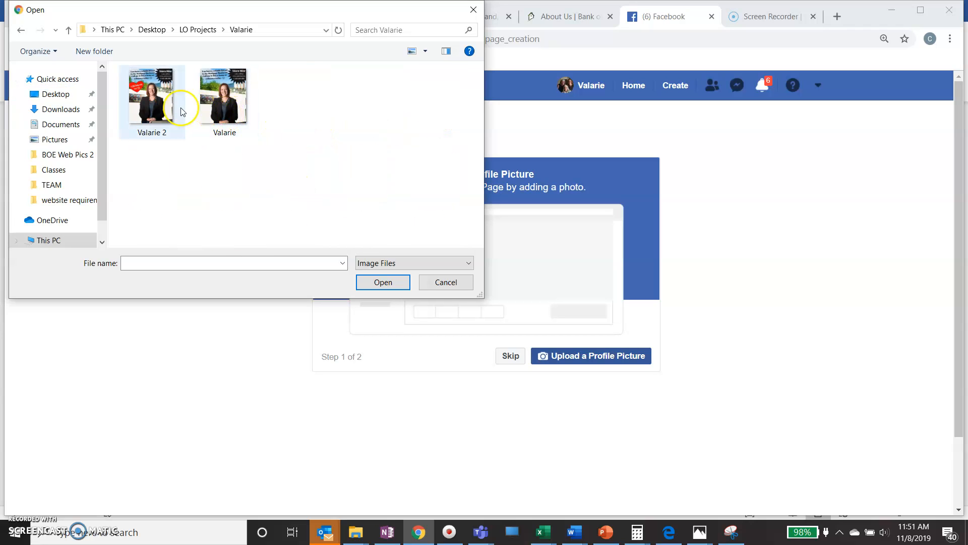
pyautogui.doubleClick(156, 107)
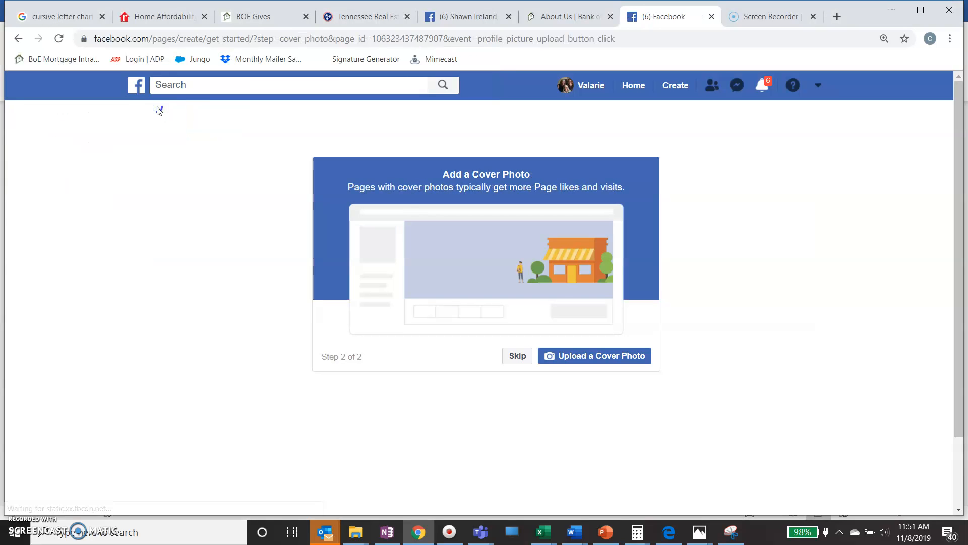
# Upload Facebook Cover Photo- 2 from Desktop > LO Projects > TEAM as the page cover.
pyautogui.click(586, 357)
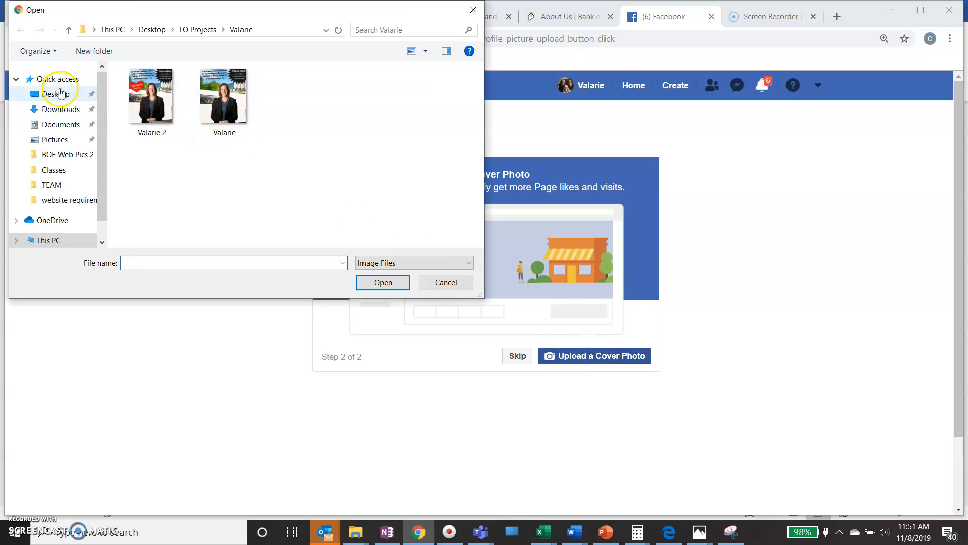
pyautogui.click(57, 97)
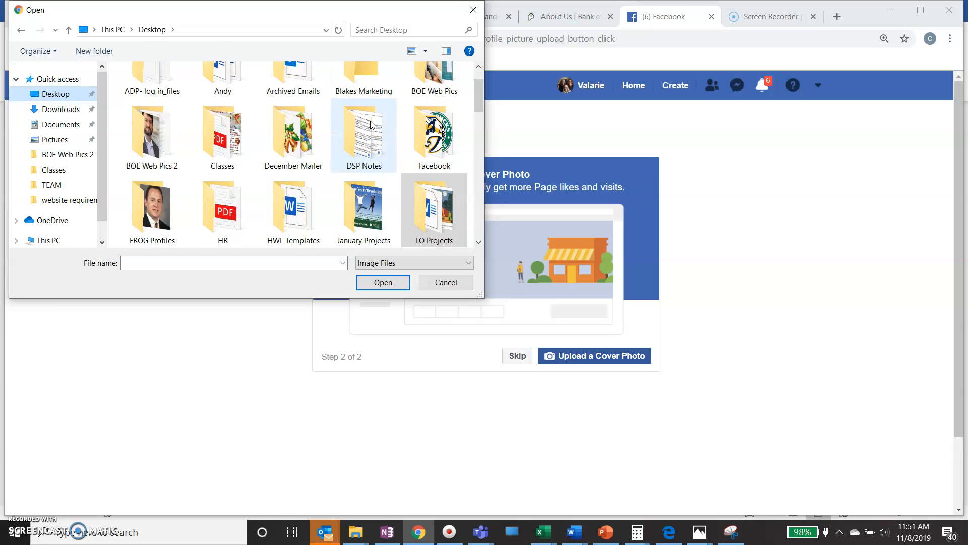
pyautogui.scroll(-1, 371, 125)
pyautogui.click(439, 136)
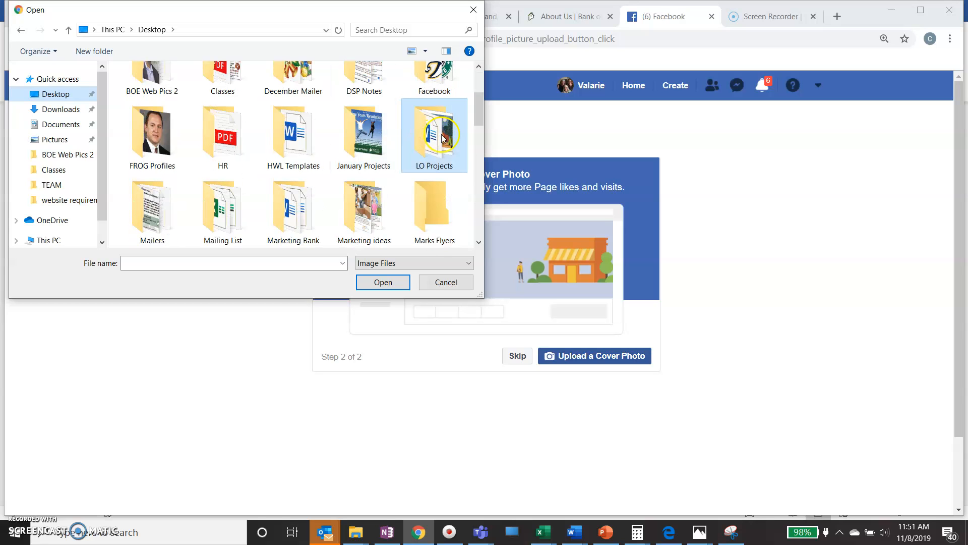
pyautogui.doubleClick(442, 136)
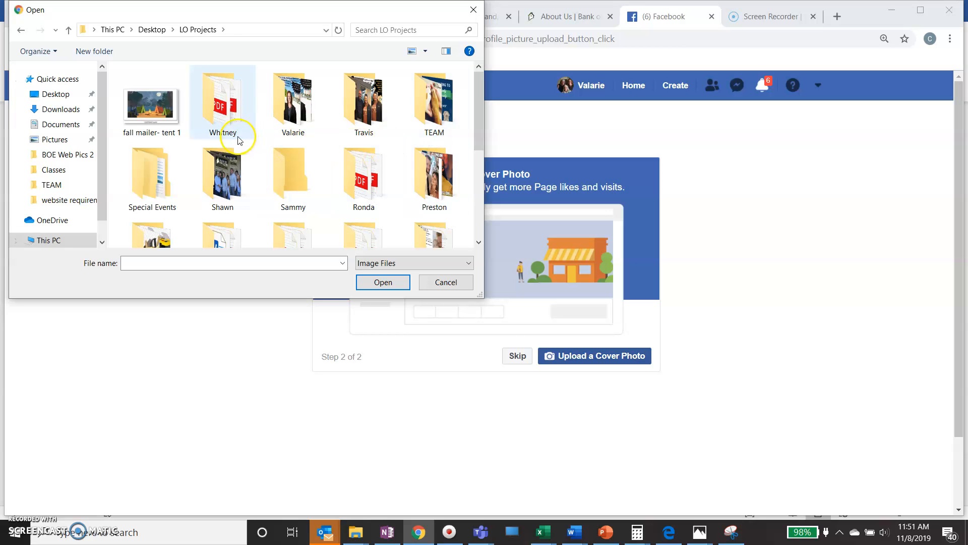
pyautogui.doubleClick(435, 114)
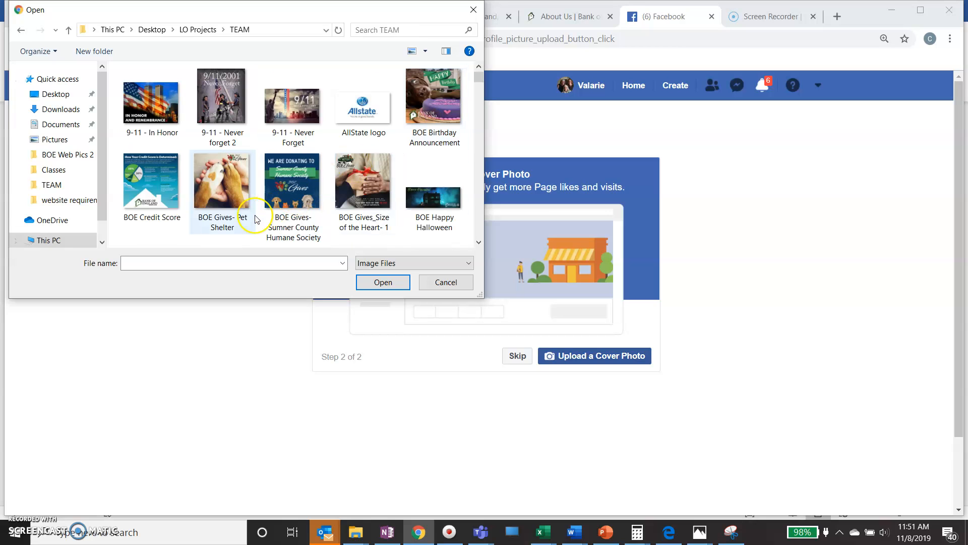
pyautogui.scroll(-5, 255, 219)
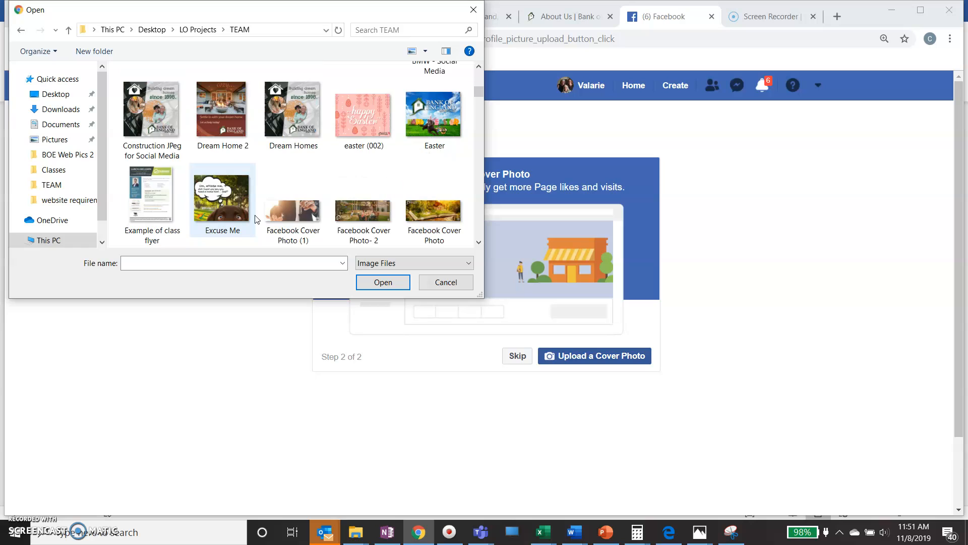
pyautogui.scroll(-2, 256, 219)
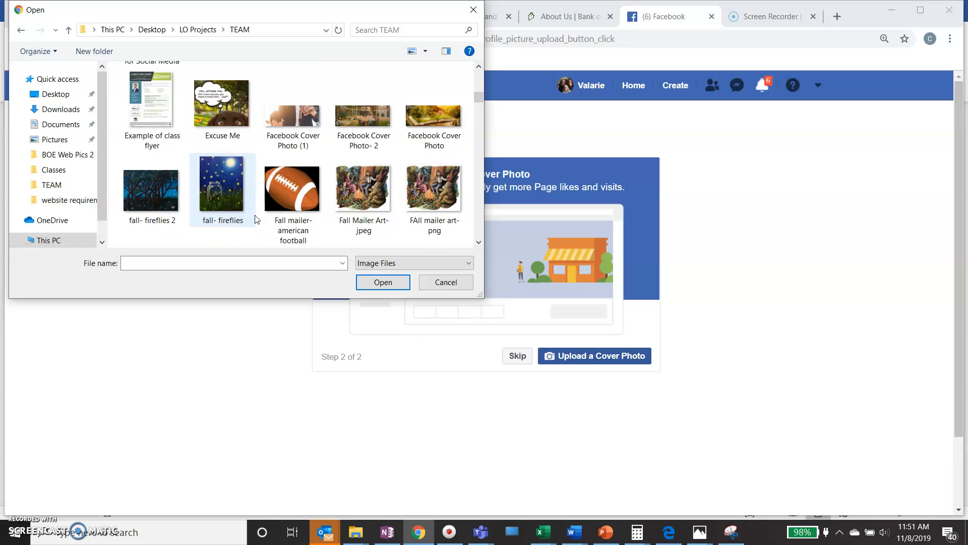
pyautogui.doubleClick(359, 126)
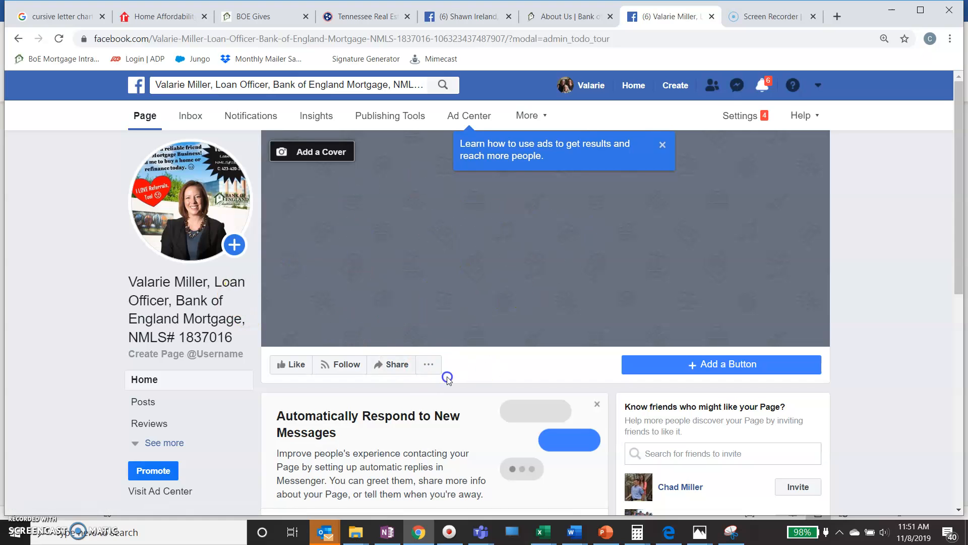
# Reload the page so the new Bank of England cover photo shows, and dismiss the invite-friends tip.
pyautogui.scroll(-8, 443, 376)
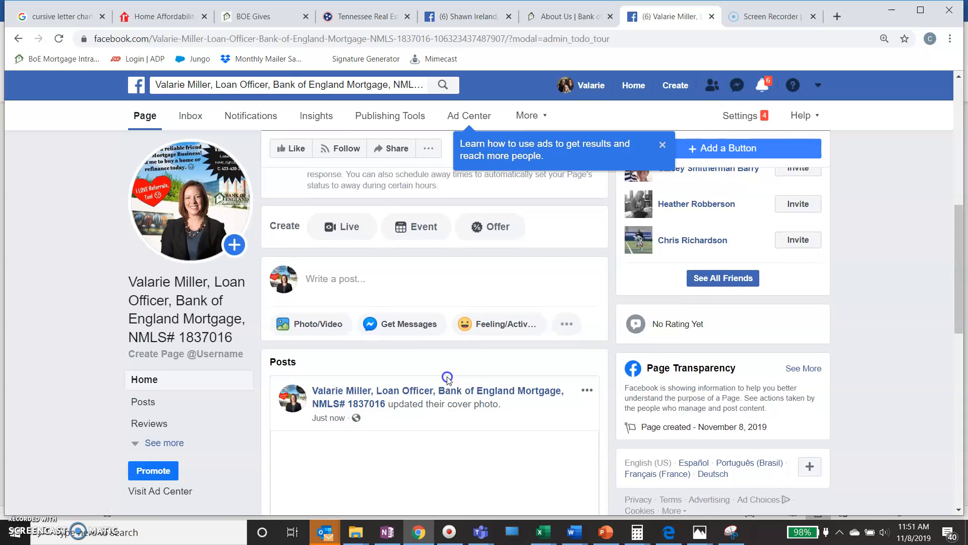
pyautogui.scroll(-10, 448, 377)
pyautogui.scroll(5, 447, 377)
pyautogui.scroll(13, 447, 378)
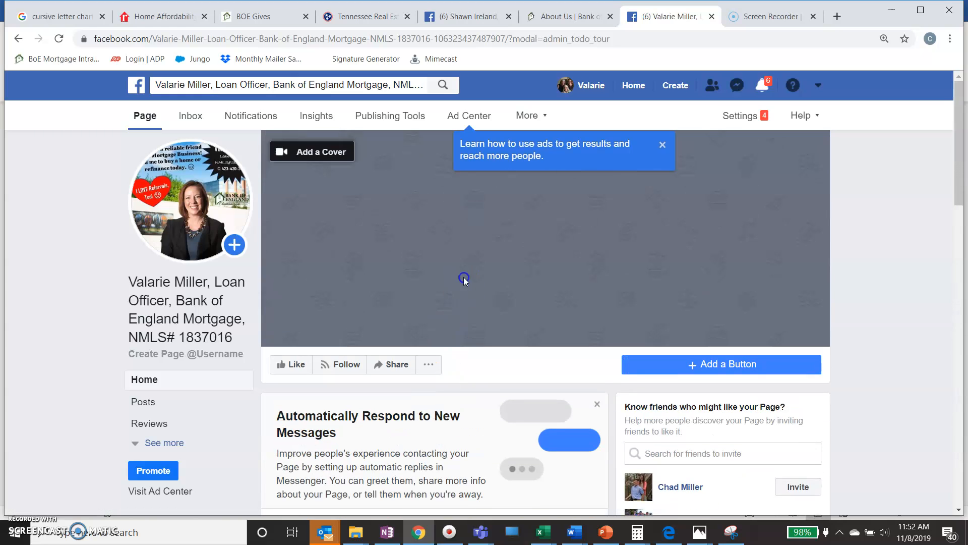
pyautogui.click(464, 278)
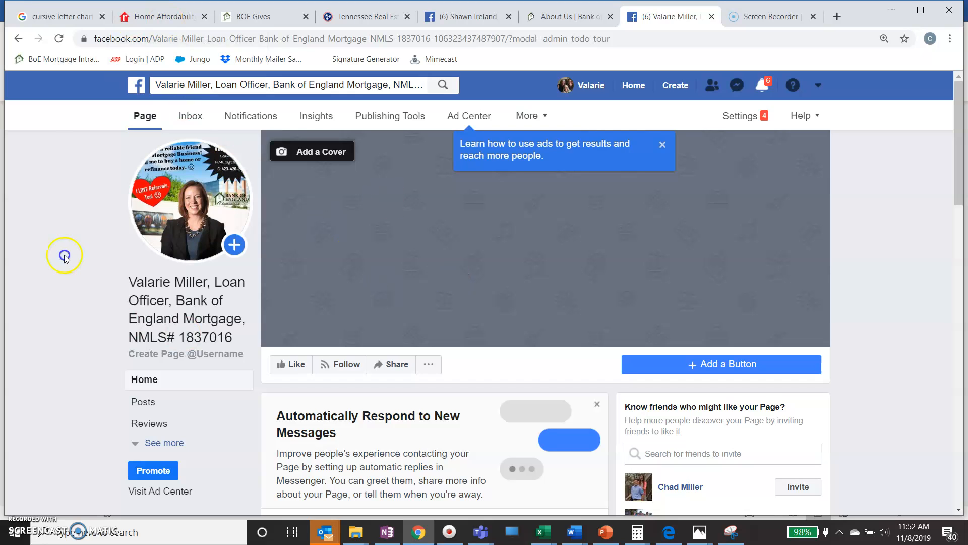
pyautogui.click(60, 38)
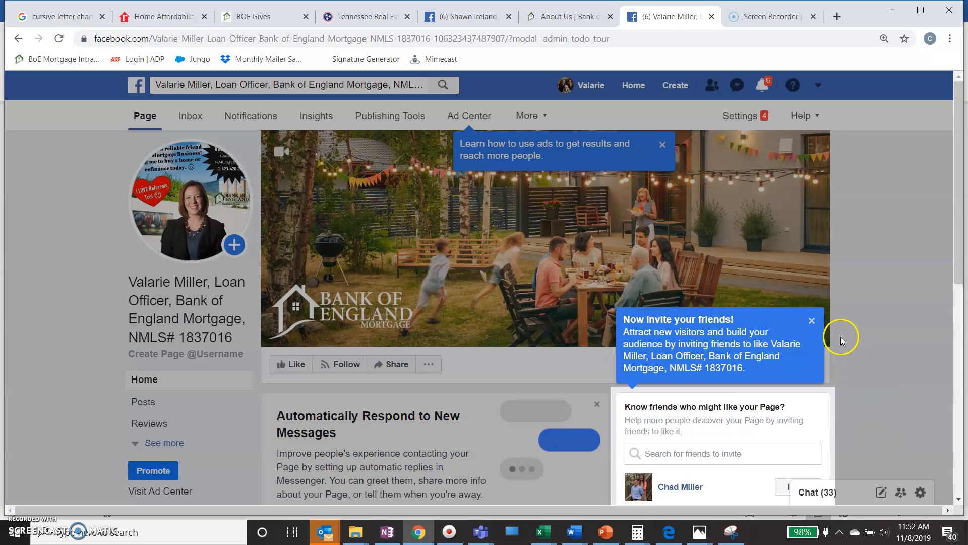
pyautogui.click(812, 322)
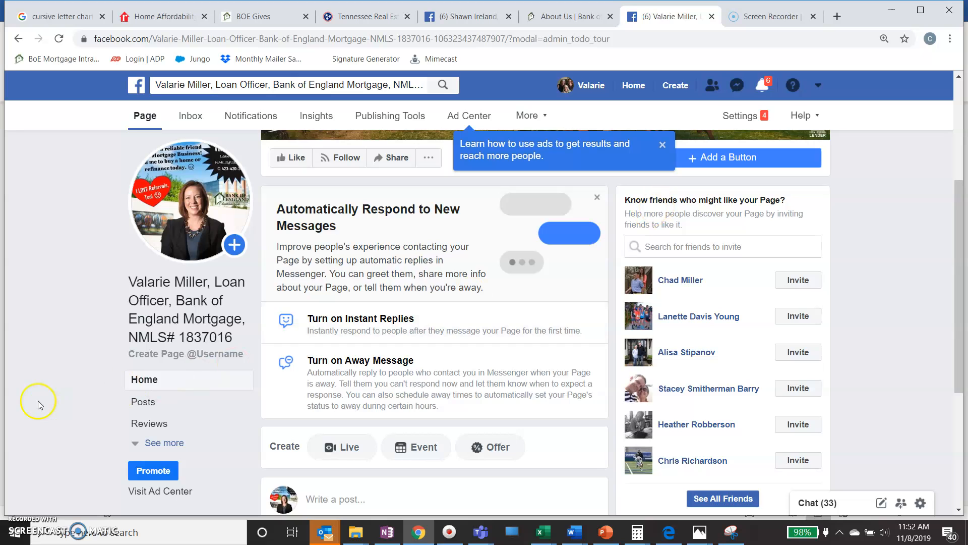
# Browse the page's Home and Posts views, dismissing the ads tutorial tip and adjusting the zoom.
pyautogui.scroll(-3, 31, 401)
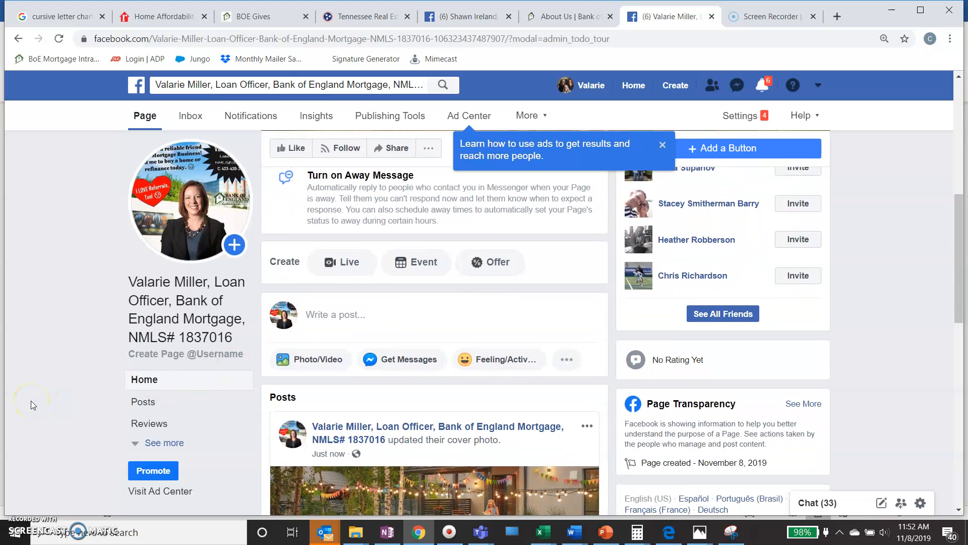
pyautogui.scroll(-3, 135, 378)
pyautogui.click(135, 378)
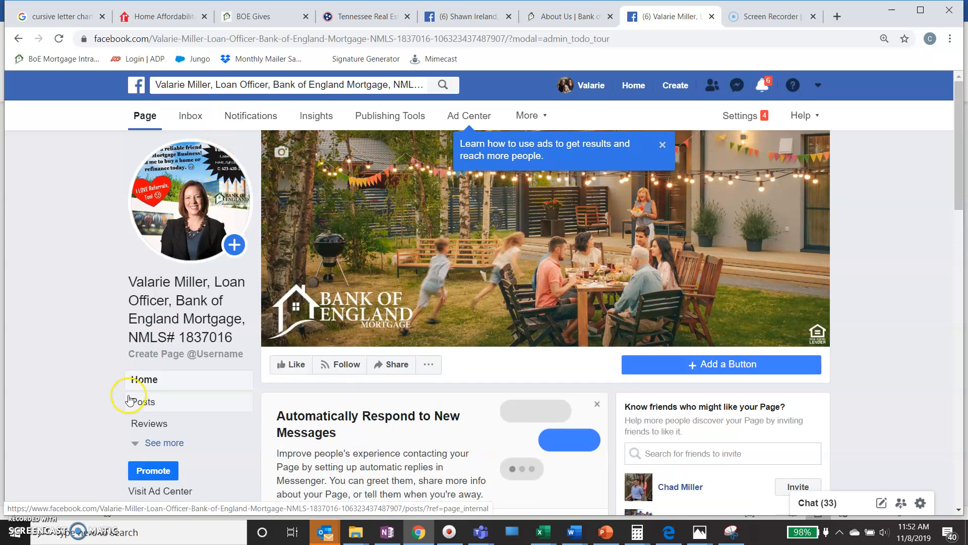
pyautogui.click(156, 404)
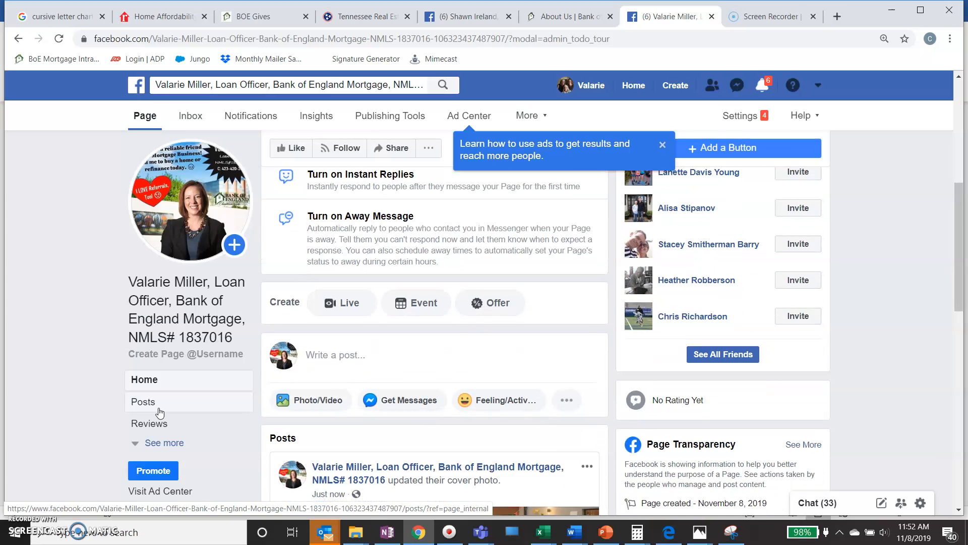
pyautogui.click(662, 146)
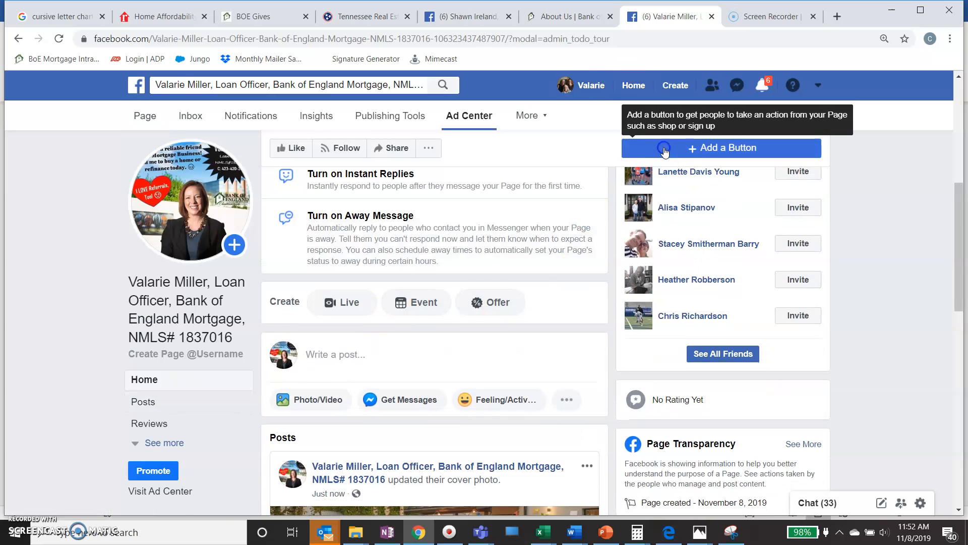
pyautogui.hotkey('ctrl', '-')
pyautogui.hotkey('ctrl', '-')
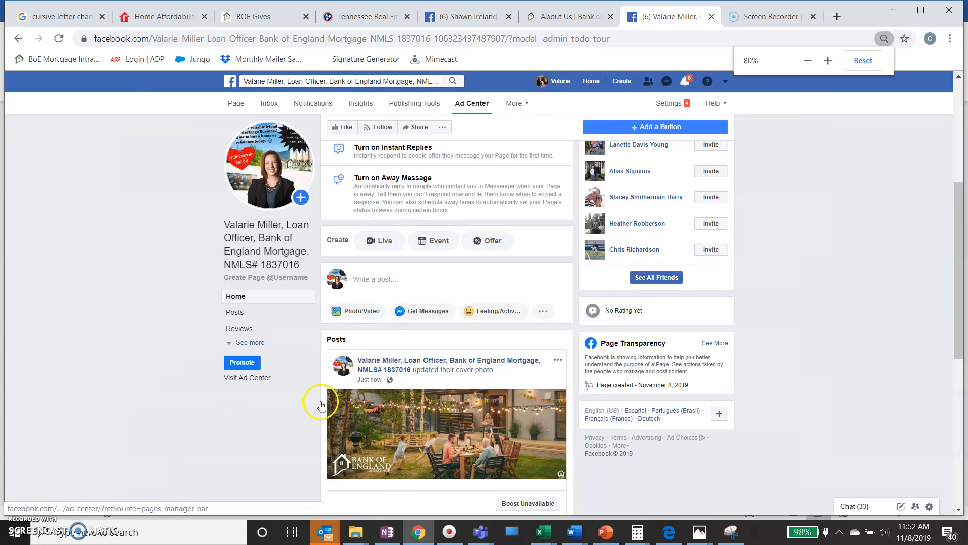
pyautogui.hotkey('ctrl', '+')
pyautogui.hotkey('ctrl', '+')
pyautogui.hotkey('ctrl', '+')
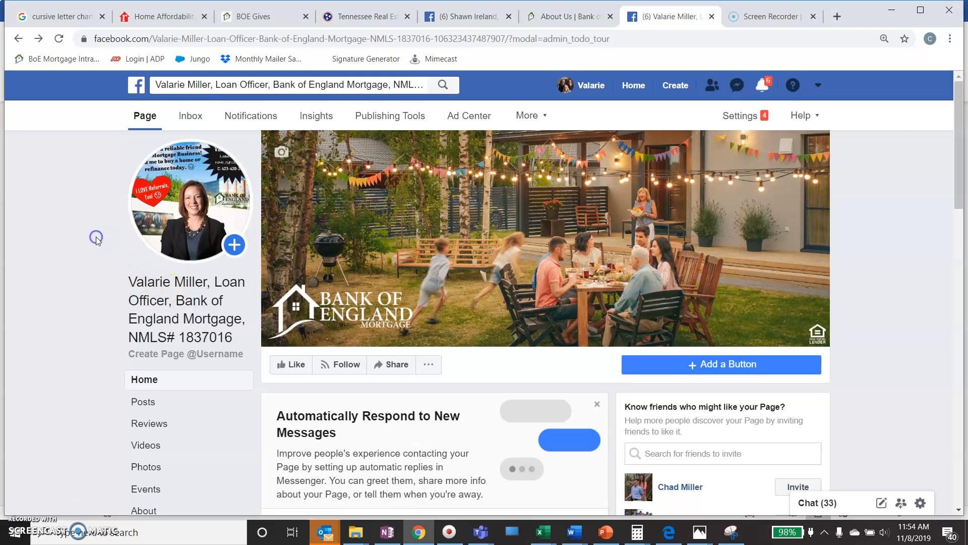
# Look through the page's Events, Photos, Videos and Reviews sections.
pyautogui.scroll(-3, 96, 234)
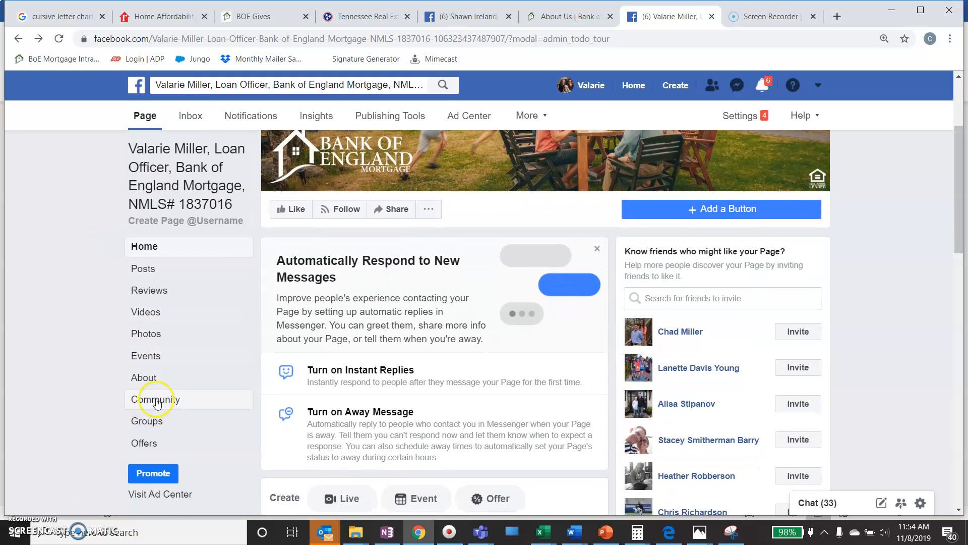
pyautogui.click(167, 356)
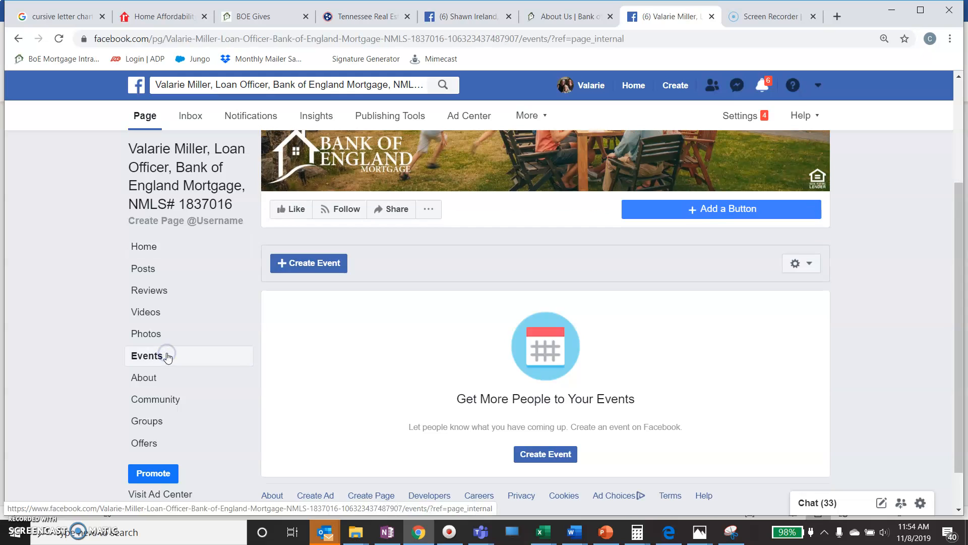
pyautogui.scroll(-1, 370, 360)
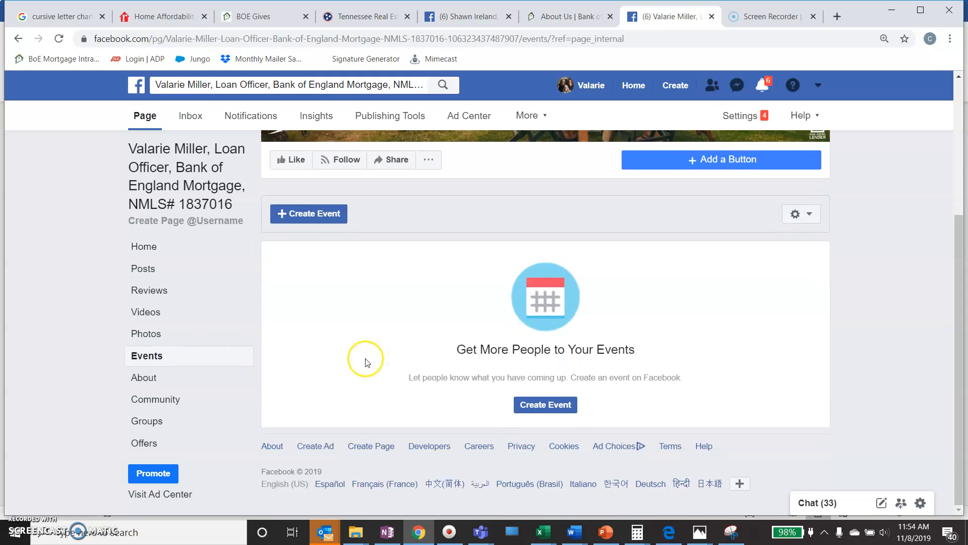
pyautogui.click(165, 339)
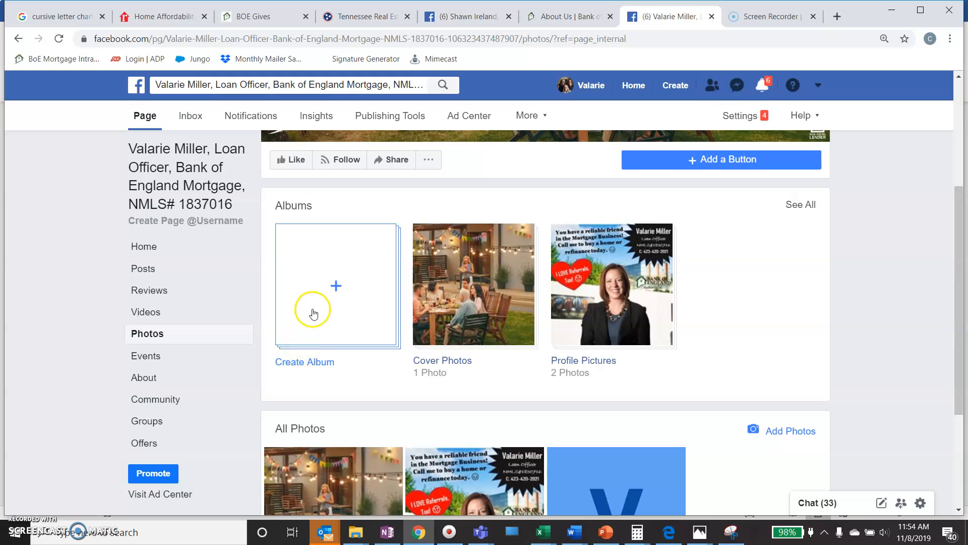
pyautogui.click(160, 313)
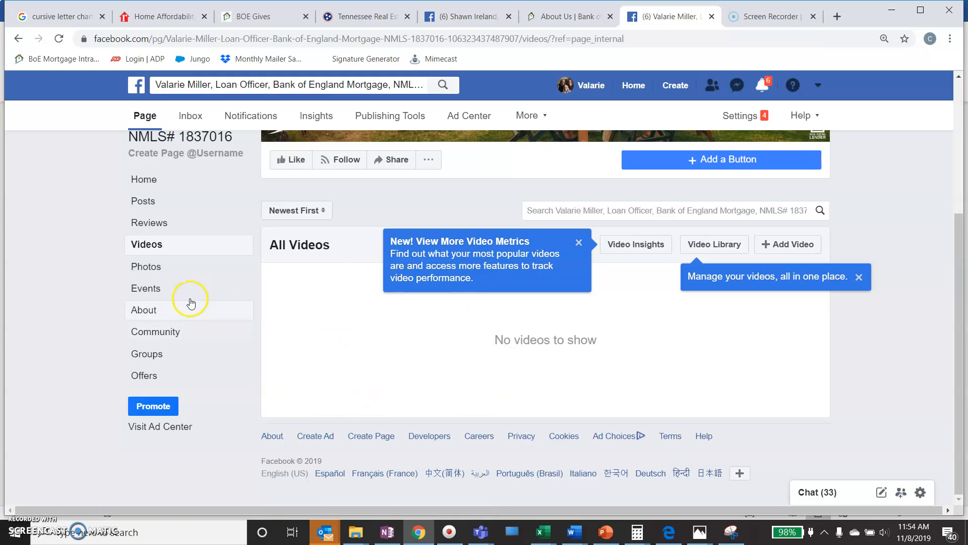
pyautogui.click(168, 225)
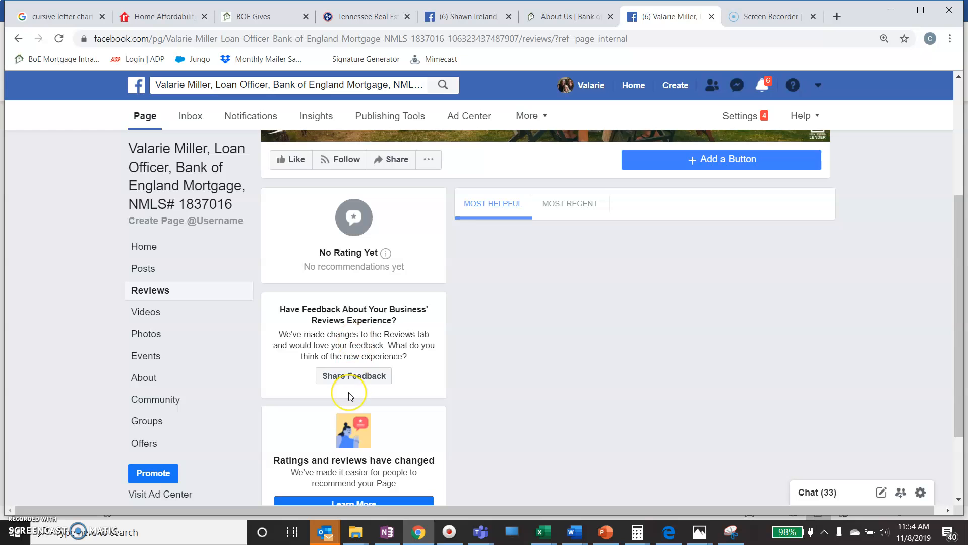
# Return to Posts and open the Publishing Tools list of published posts.
pyautogui.scroll(-1, 349, 394)
pyautogui.scroll(-1, 349, 392)
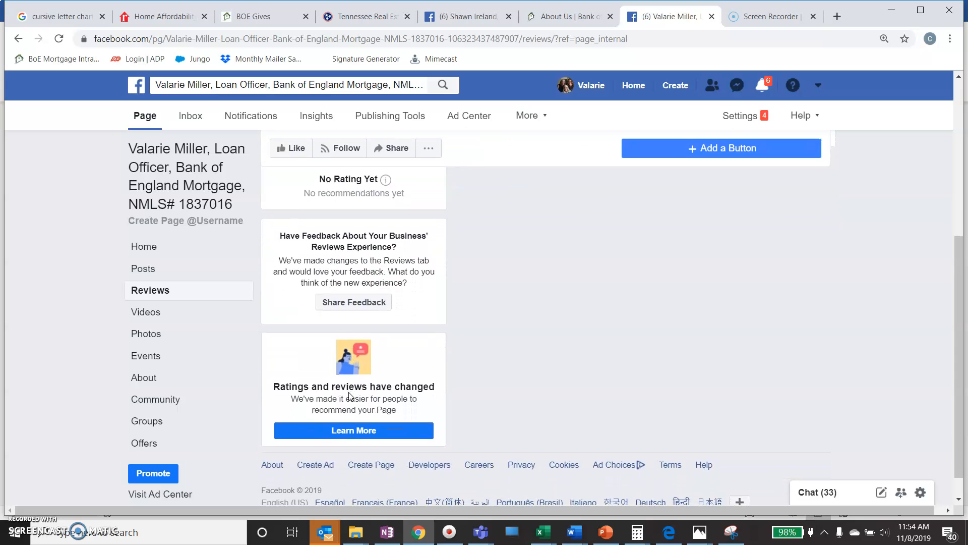
pyautogui.scroll(3, 349, 392)
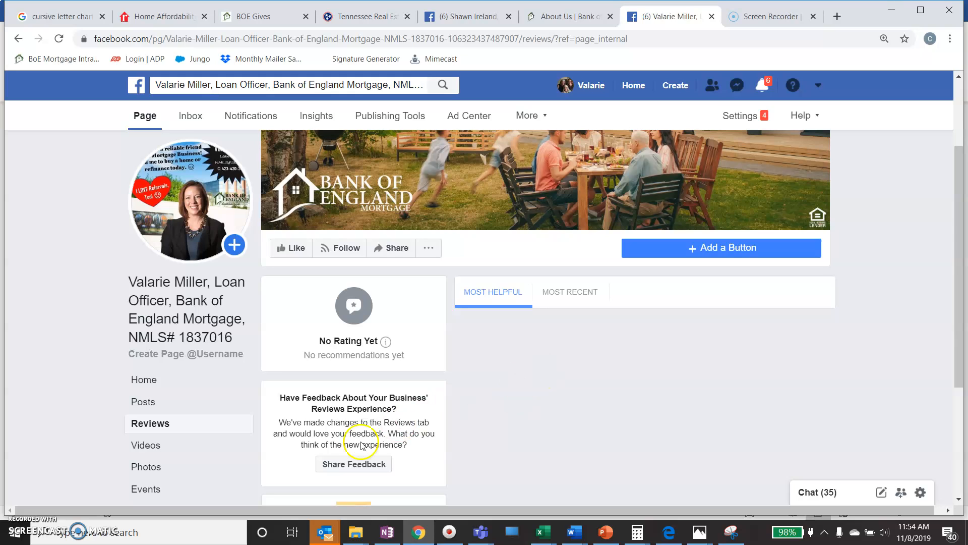
pyautogui.click(204, 403)
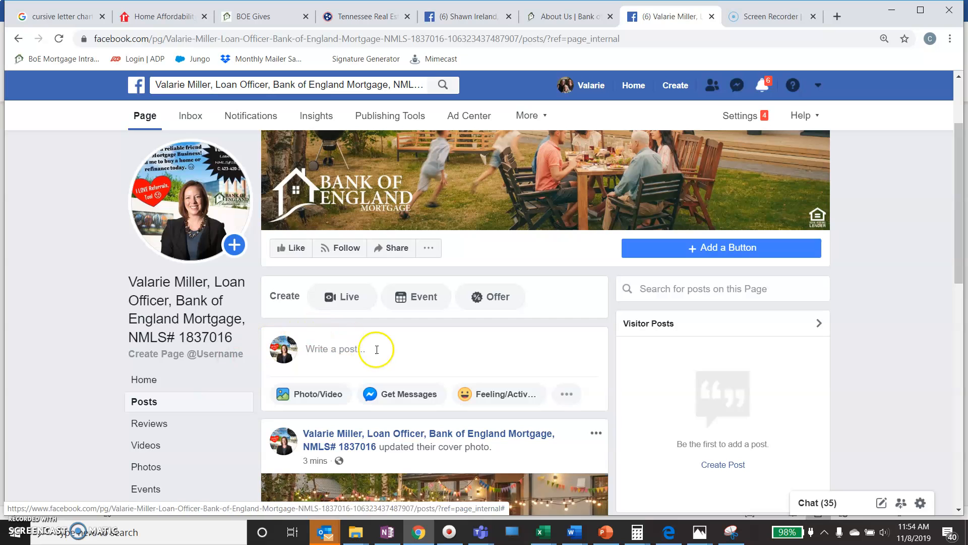
pyautogui.scroll(-5, 389, 347)
pyautogui.scroll(2, 391, 348)
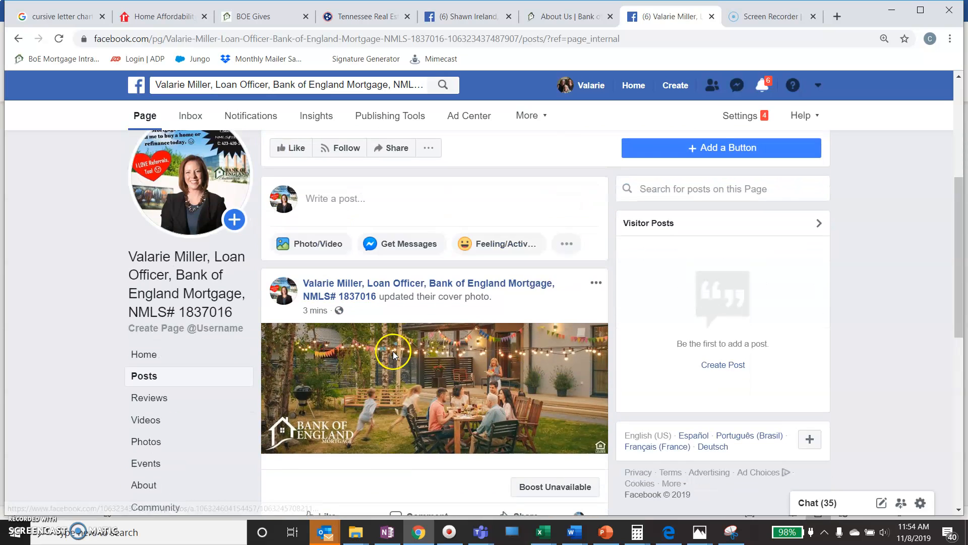
pyautogui.scroll(1, 393, 353)
pyautogui.click(412, 117)
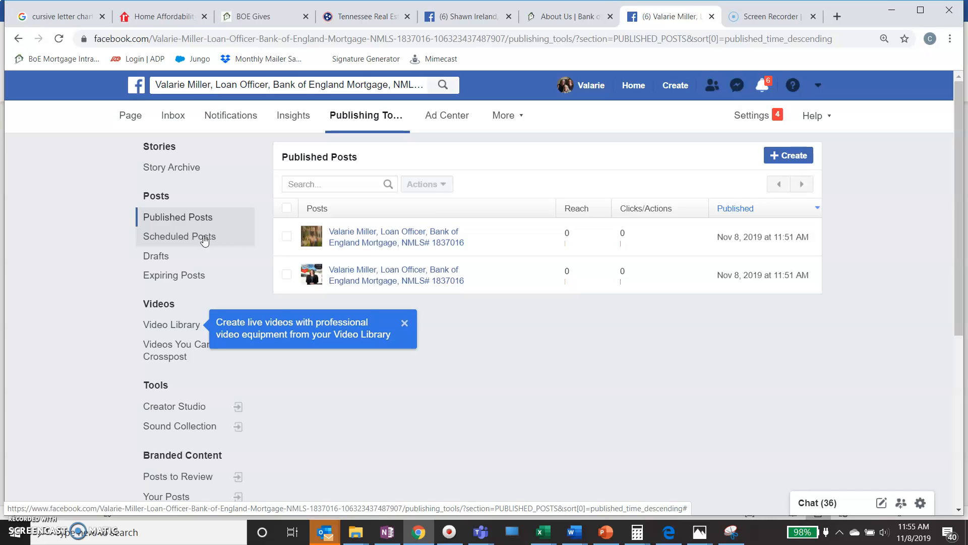
# Dismiss the 'Create live videos' tip and go back to the previous page.
pyautogui.click(405, 324)
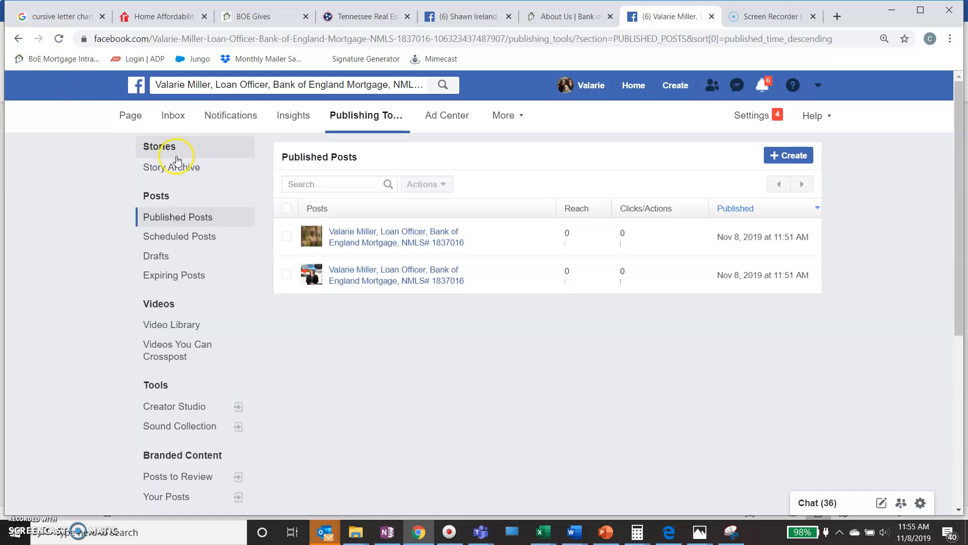
pyautogui.click(22, 39)
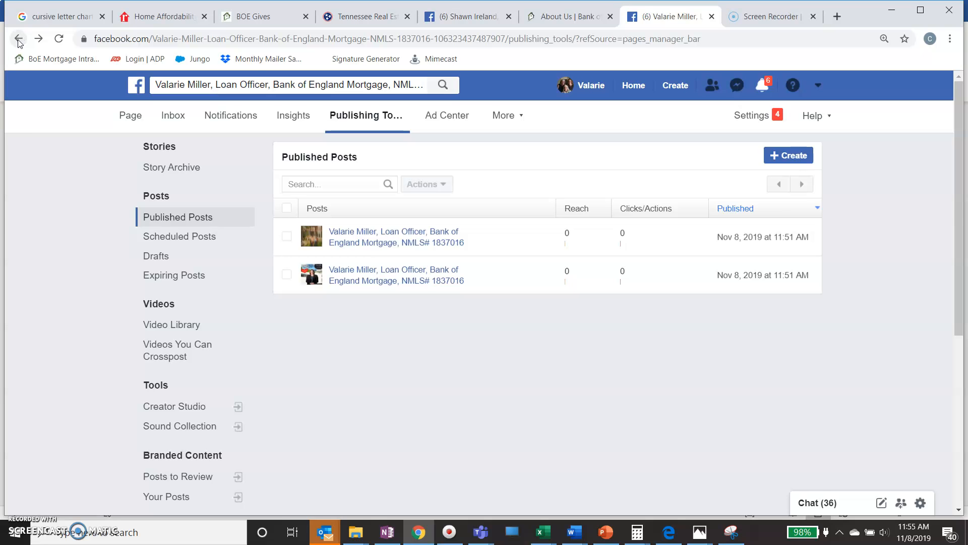
pyautogui.click(19, 40)
pyautogui.click(18, 39)
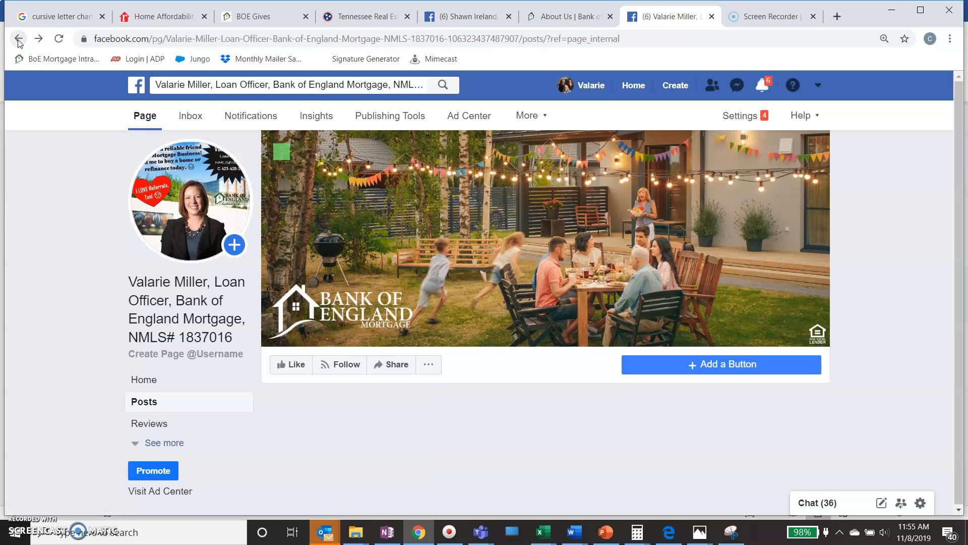
pyautogui.scroll(-10, 267, 335)
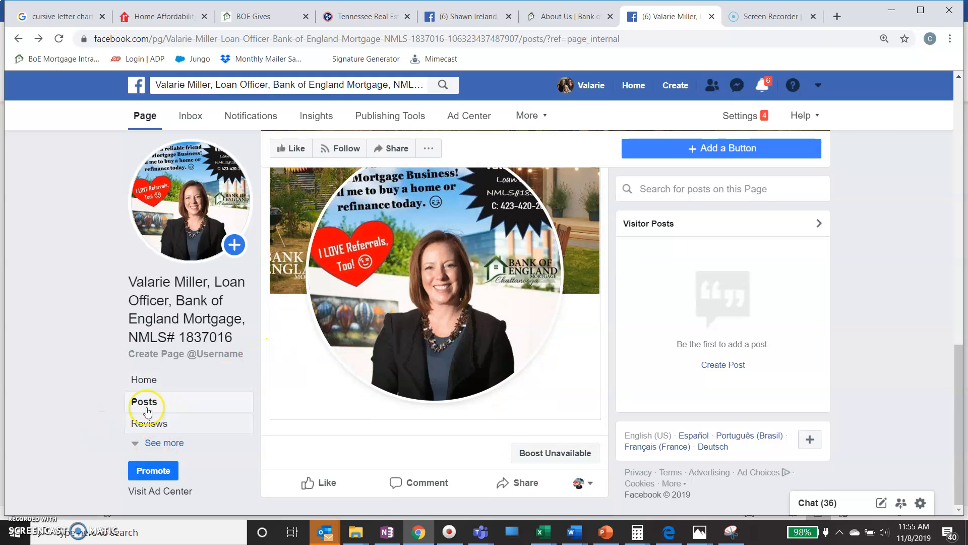
pyautogui.click(153, 444)
pyautogui.scroll(-3, 154, 434)
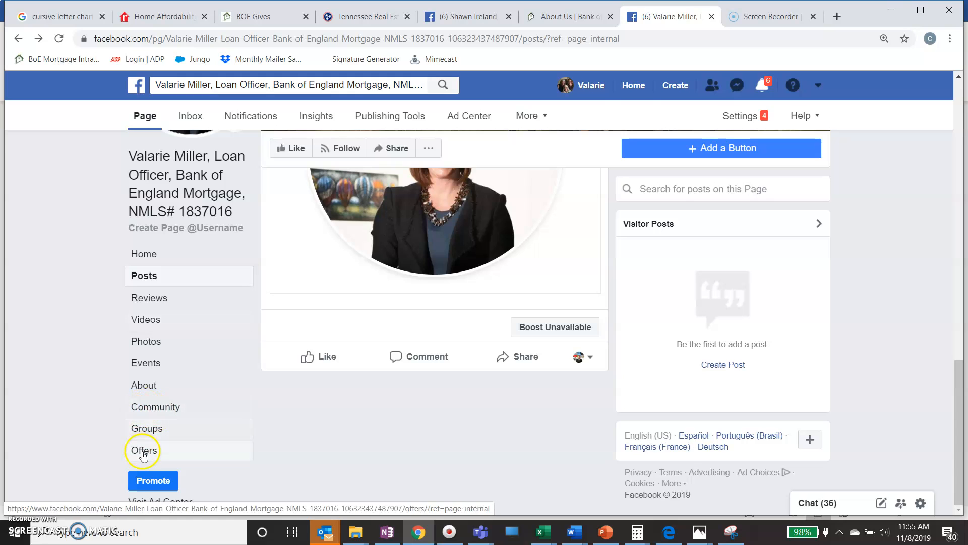
pyautogui.click(146, 392)
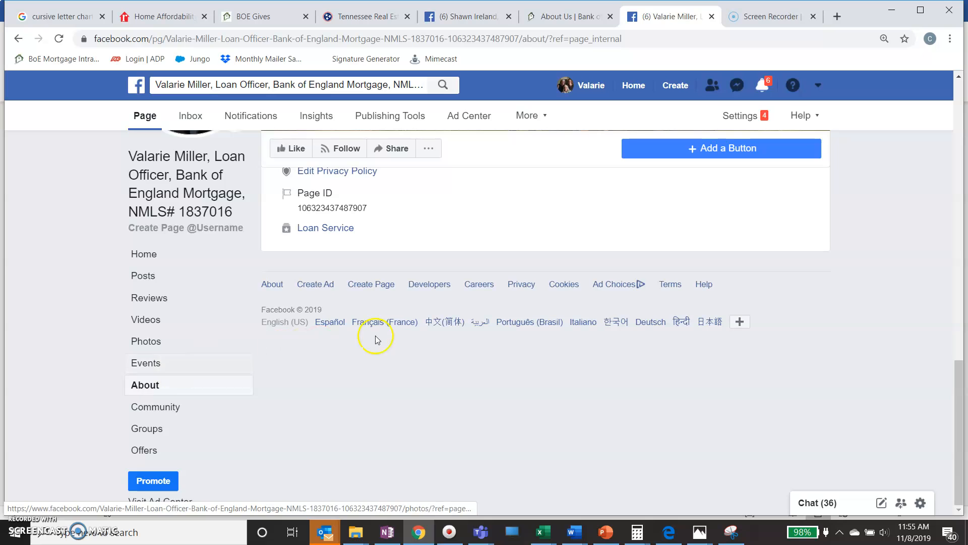
pyautogui.scroll(3, 409, 339)
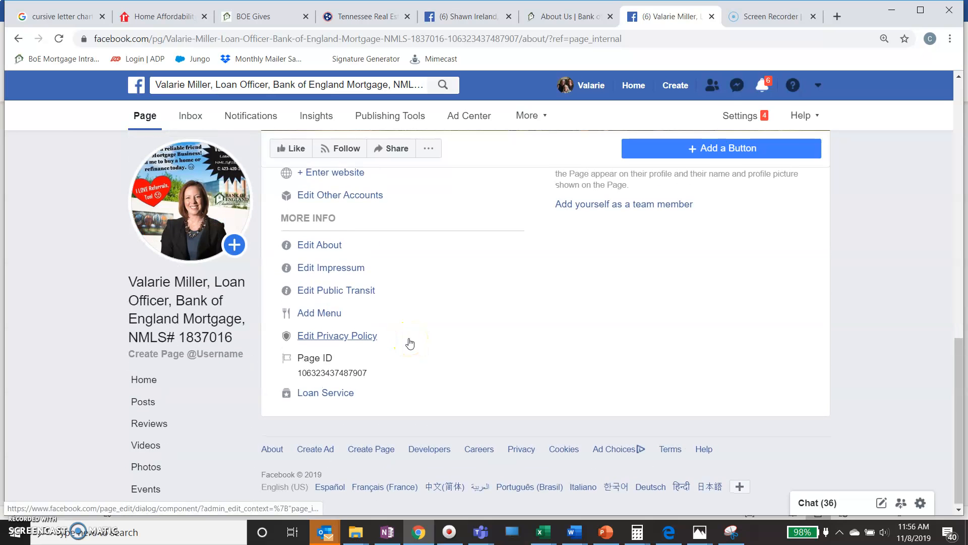
pyautogui.scroll(1, 399, 308)
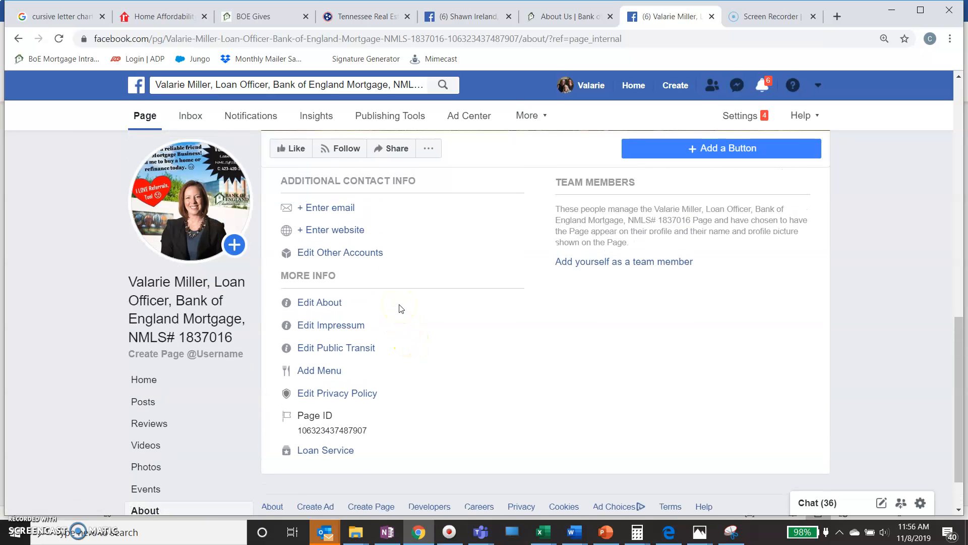
pyautogui.scroll(2, 401, 308)
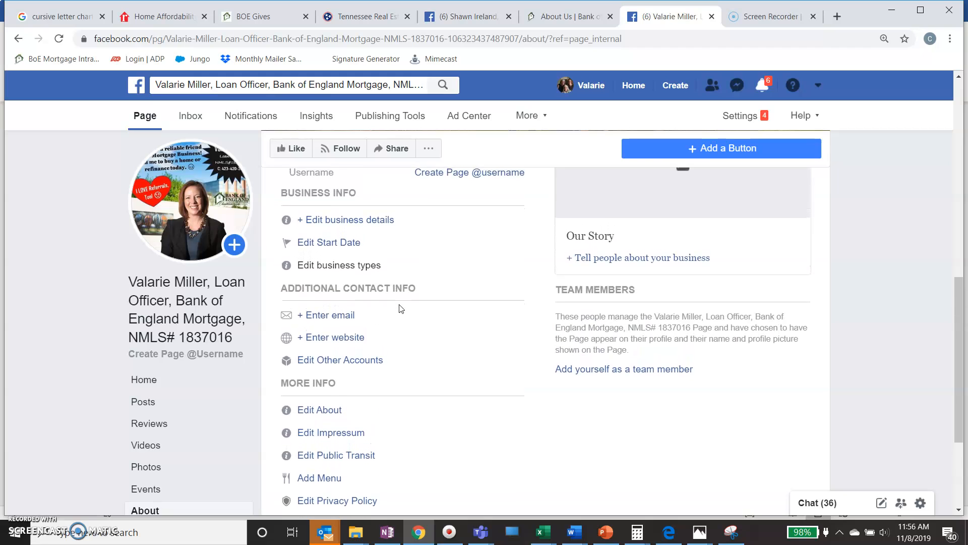
pyautogui.scroll(2, 400, 308)
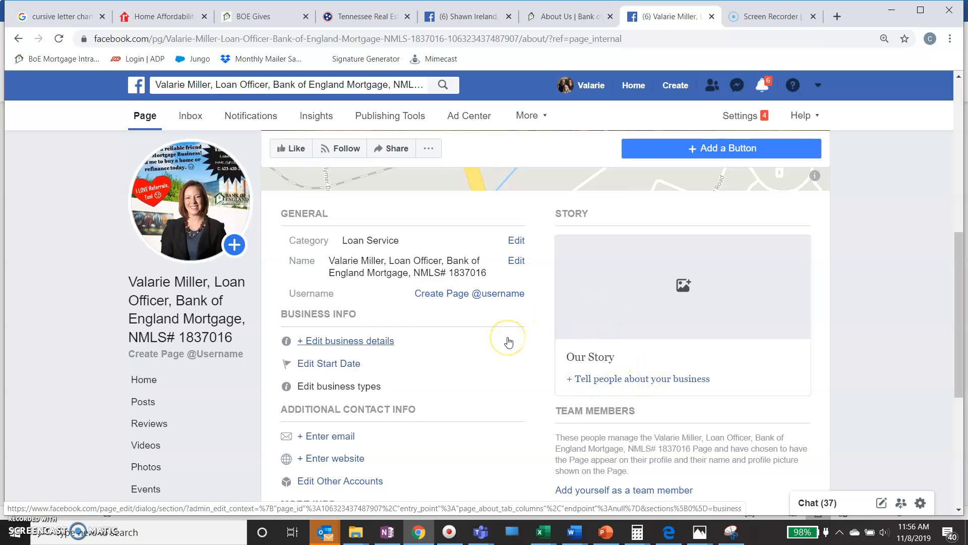
pyautogui.scroll(-4, 508, 342)
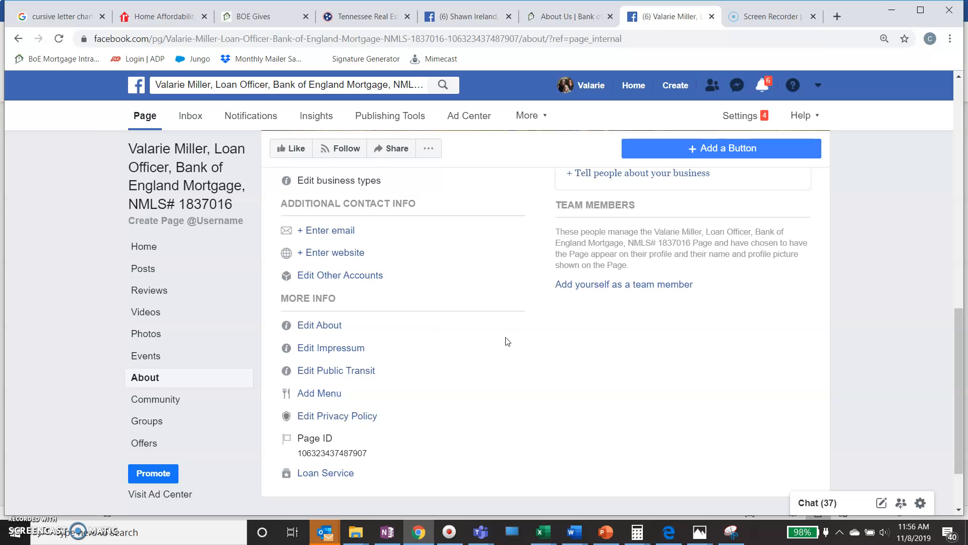
pyautogui.click(311, 326)
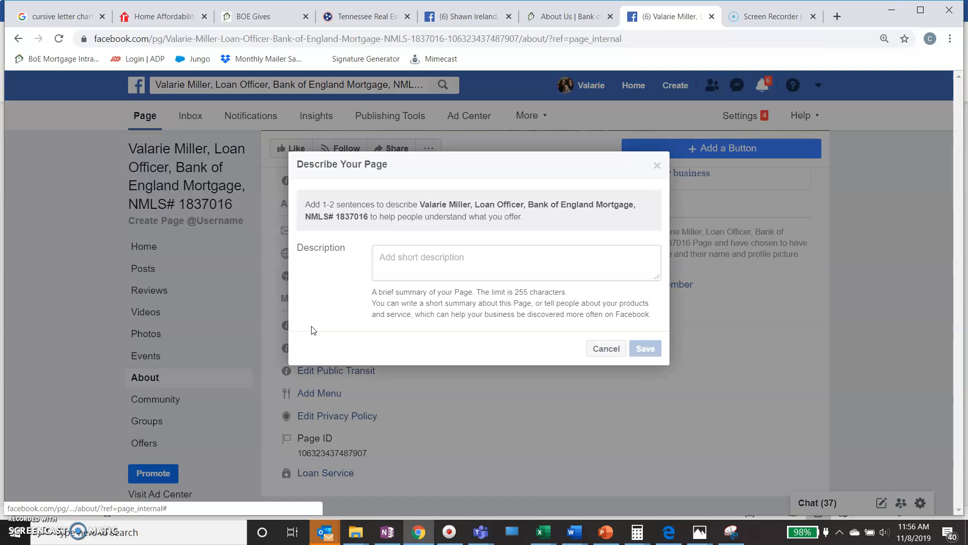
pyautogui.click(391, 258)
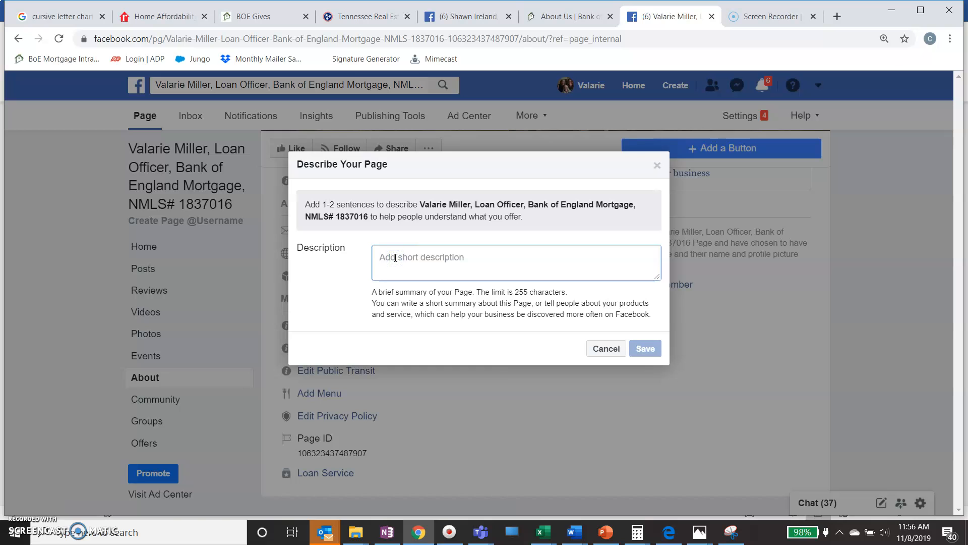
pyautogui.click(456, 18)
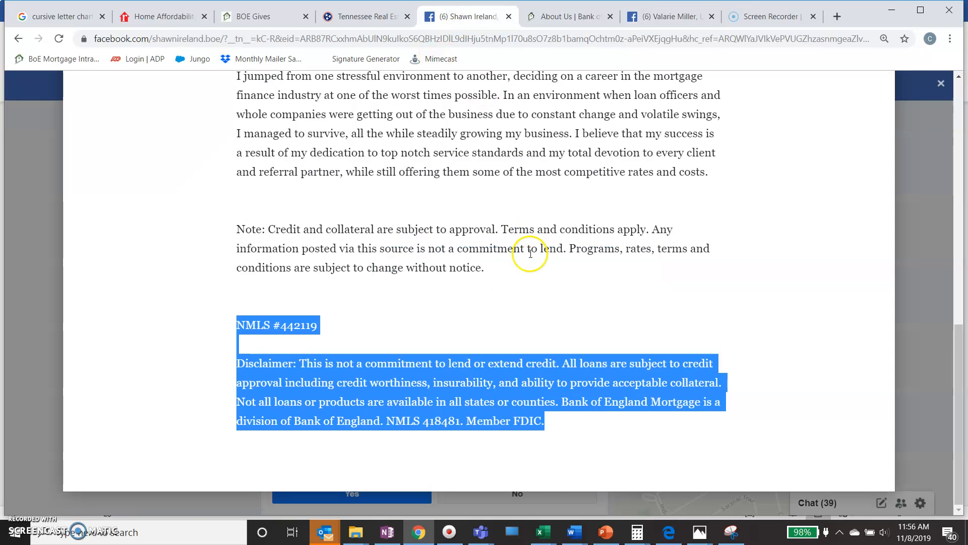
pyautogui.scroll(12, 530, 253)
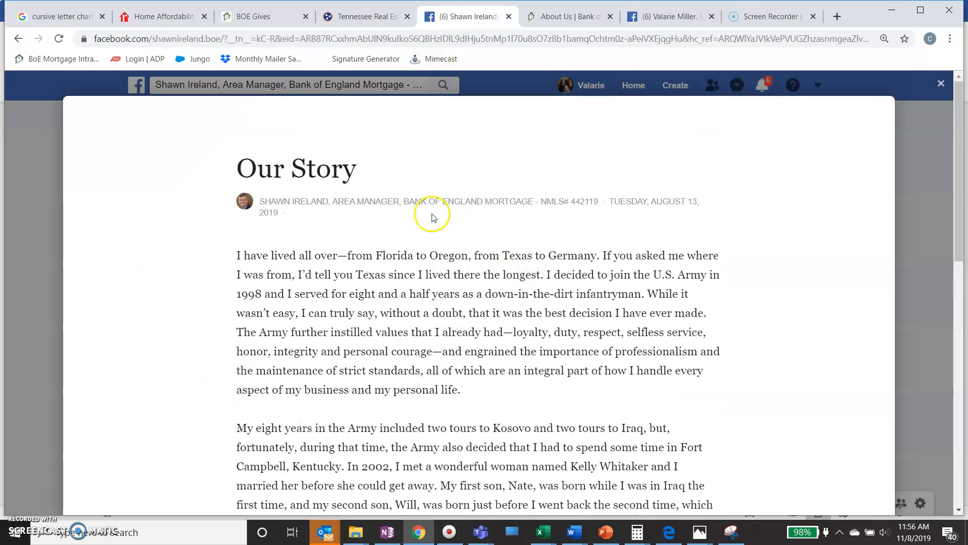
pyautogui.scroll(-8, 449, 366)
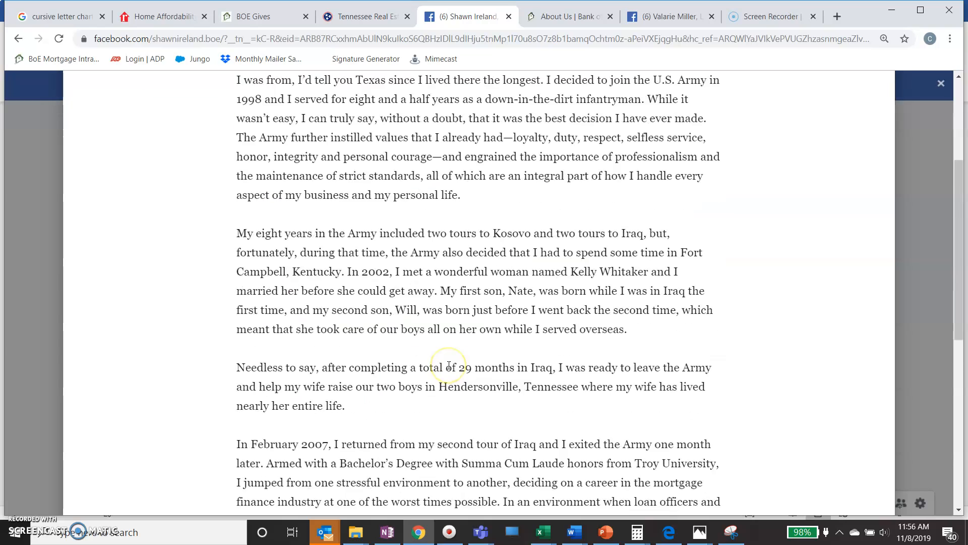
pyautogui.scroll(-2, 503, 344)
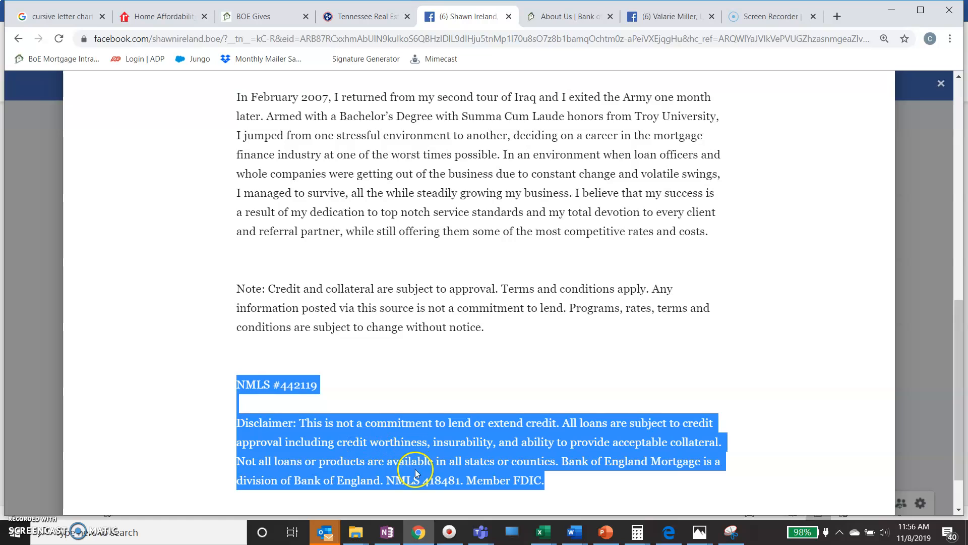
pyautogui.click(229, 409)
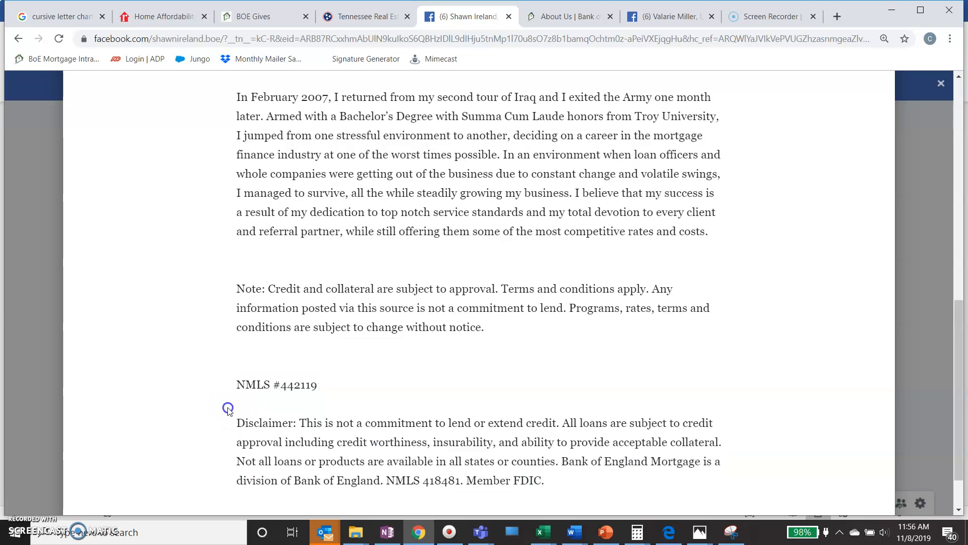
pyautogui.moveTo(566, 482); pyautogui.dragTo(199, 414)
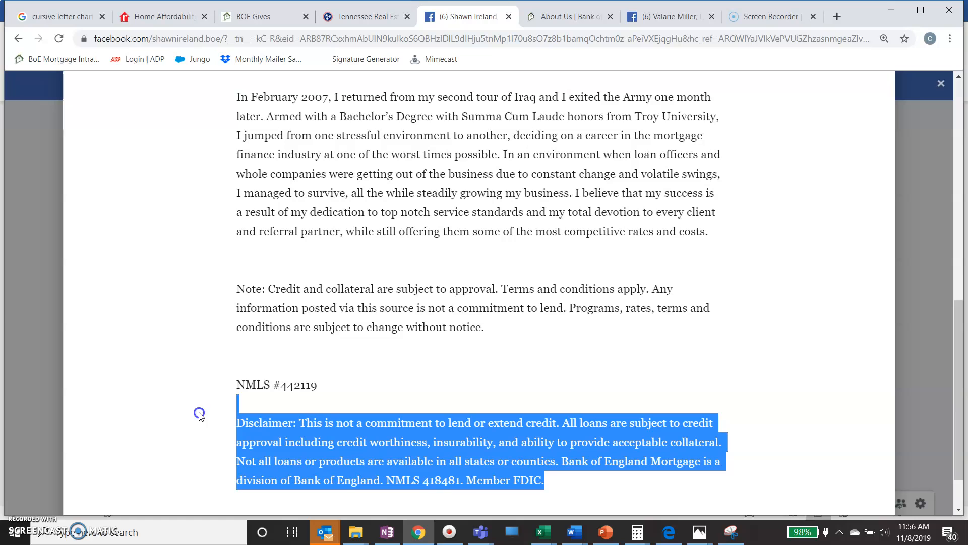
pyautogui.rightClick(305, 442)
pyautogui.click(322, 447)
pyautogui.click(642, 20)
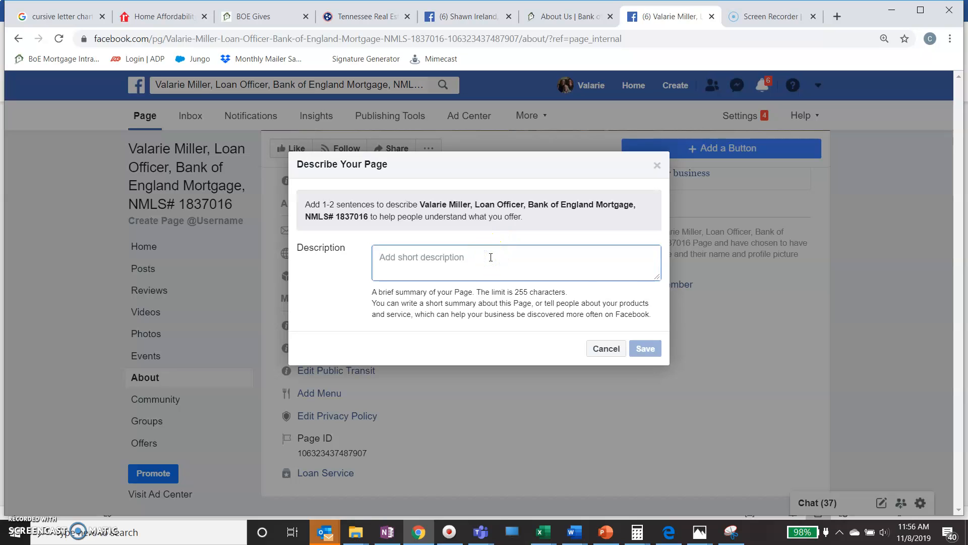
pyautogui.rightClick(491, 257)
pyautogui.click(538, 348)
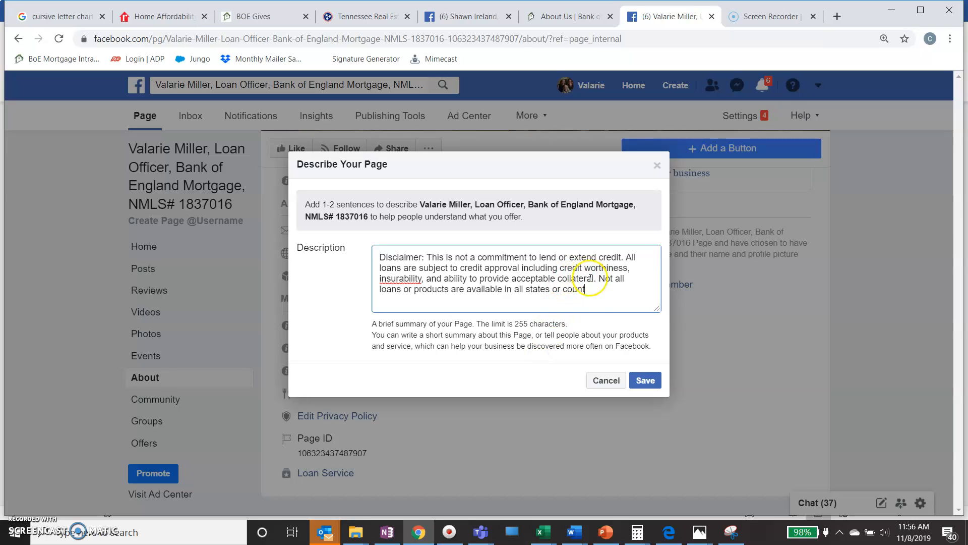
pyautogui.moveTo(597, 296); pyautogui.dragTo(351, 262)
pyautogui.hotkey('ctrl', 'c')
pyautogui.click(616, 382)
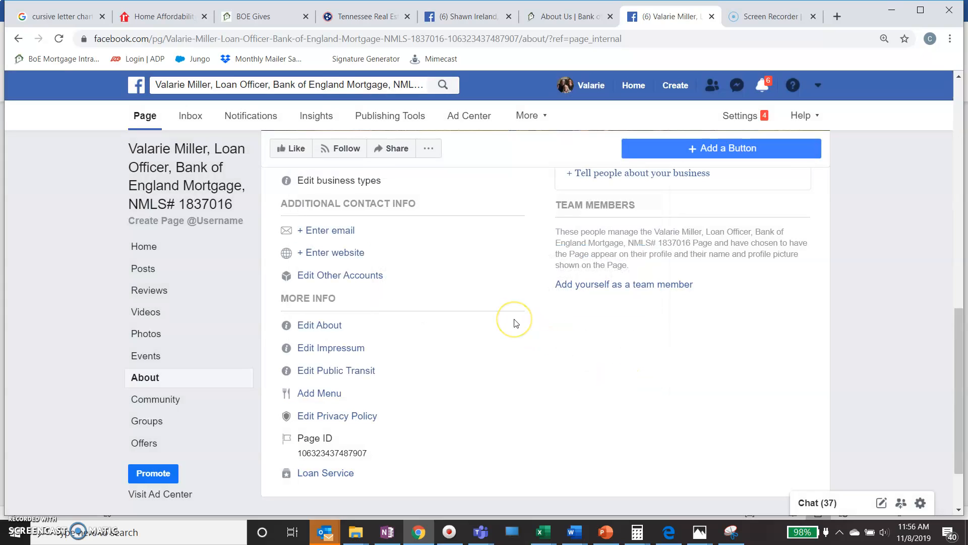
pyautogui.scroll(2, 515, 323)
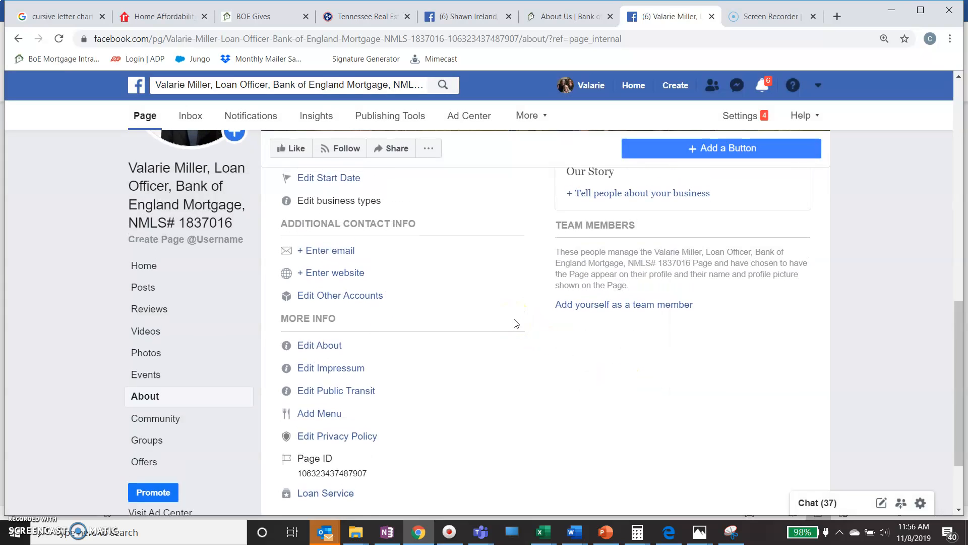
pyautogui.scroll(1, 516, 323)
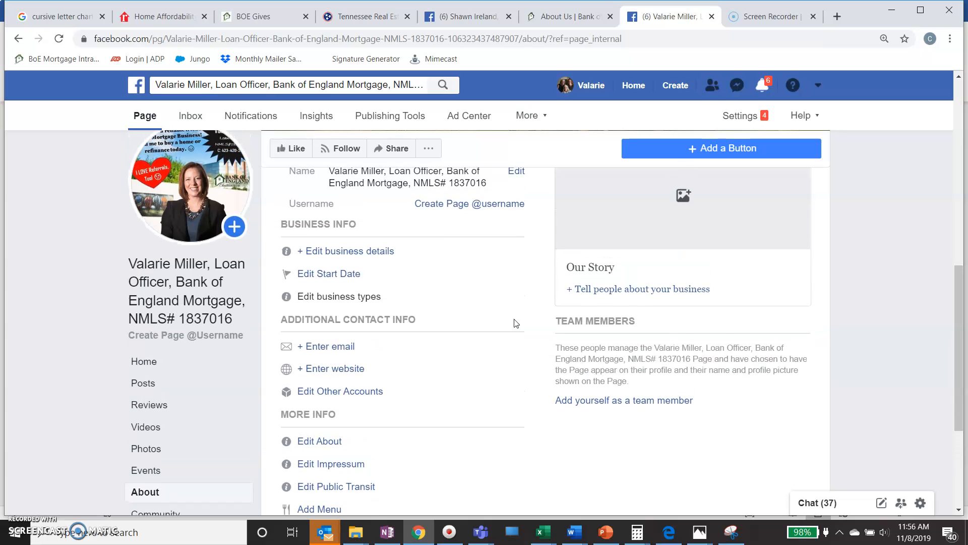
# Open the Our Story editor and enter the loan officer's name as the title.
pyautogui.click(641, 224)
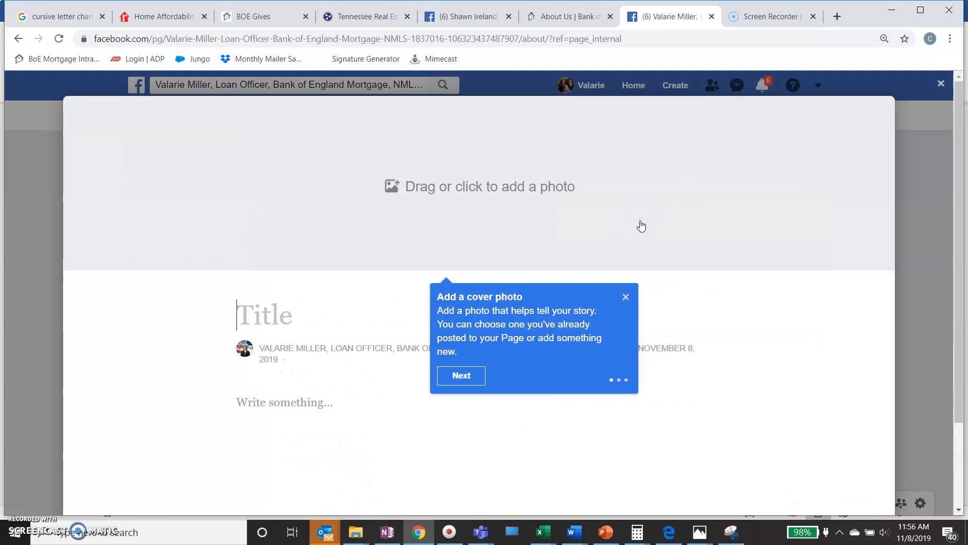
pyautogui.click(276, 317)
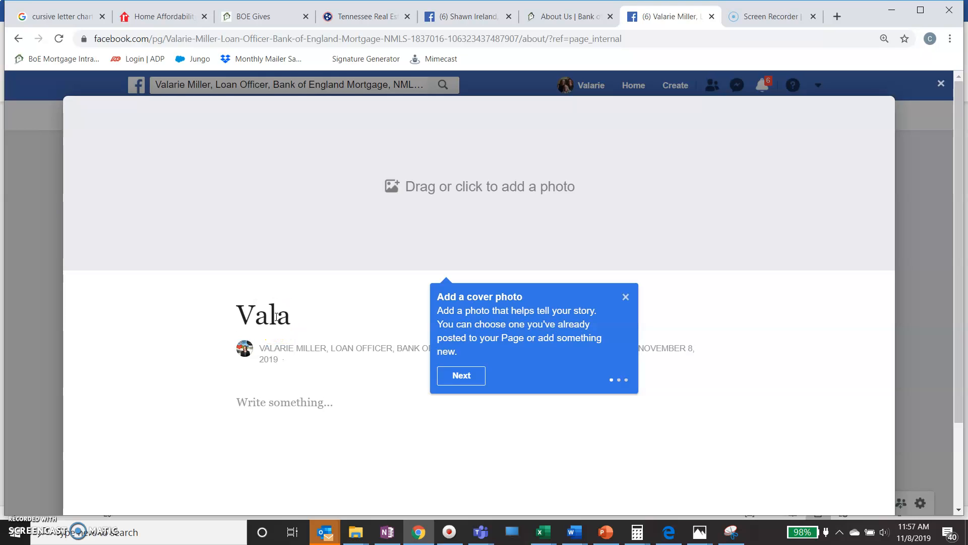
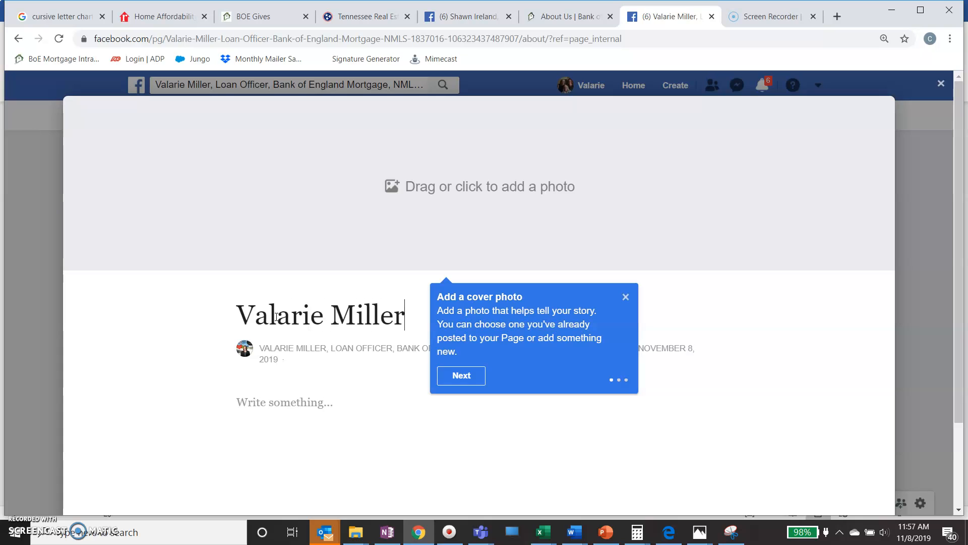
# Paste the Bank of England disclaimer into the story body and dismiss the cover-photo tip.
pyautogui.click(276, 408)
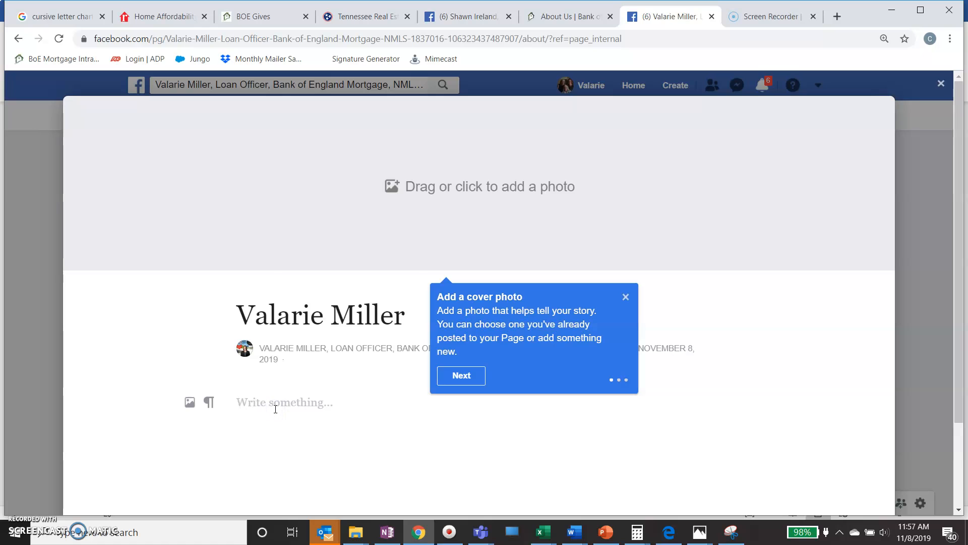
pyautogui.rightClick(275, 410)
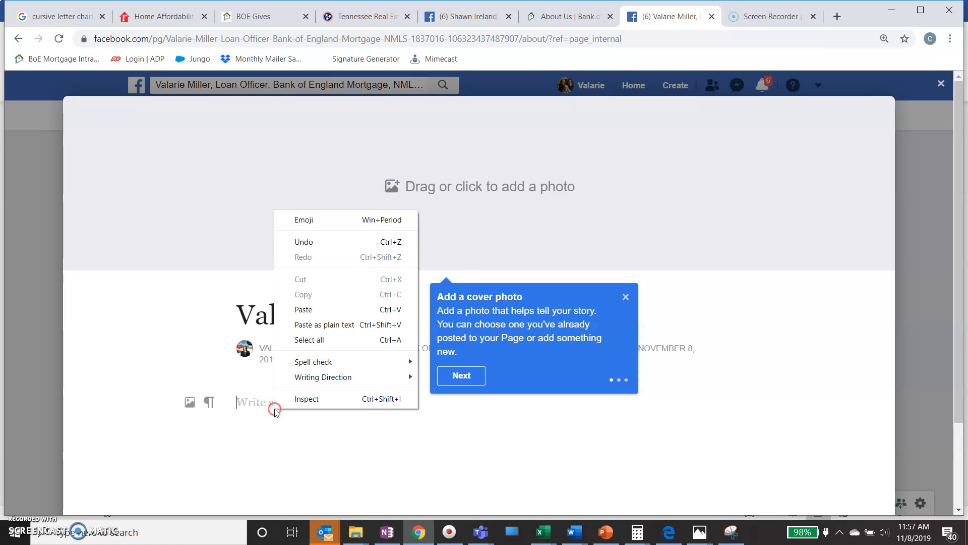
pyautogui.click(304, 311)
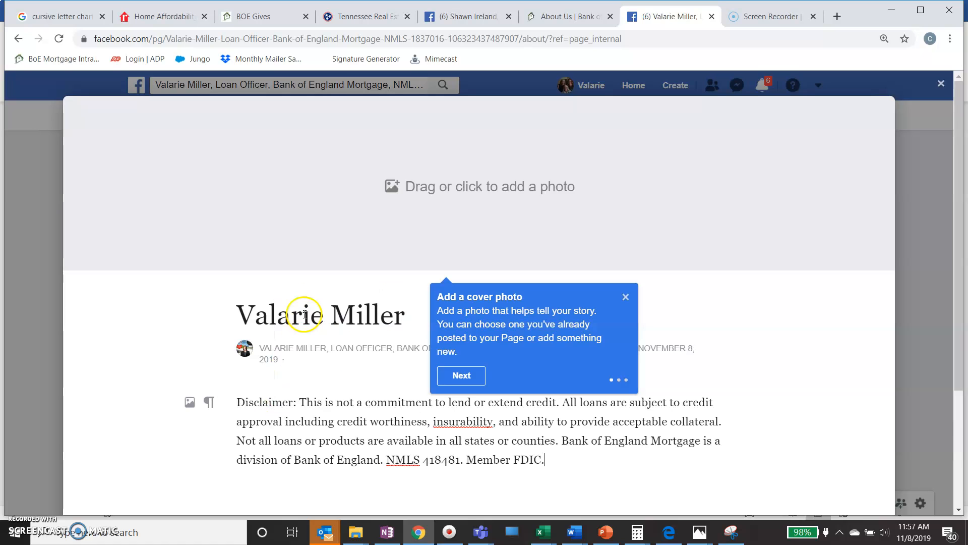
pyautogui.click(626, 297)
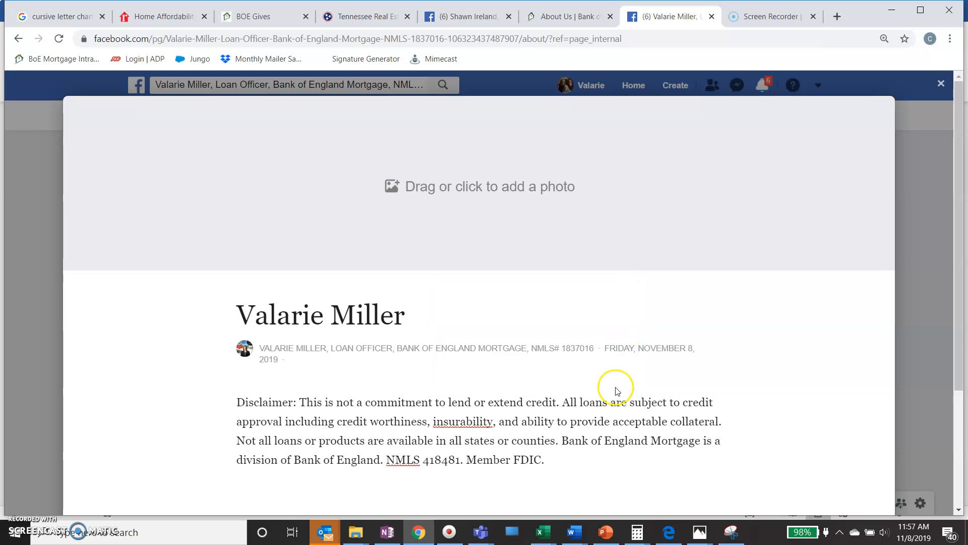
pyautogui.scroll(-3, 616, 389)
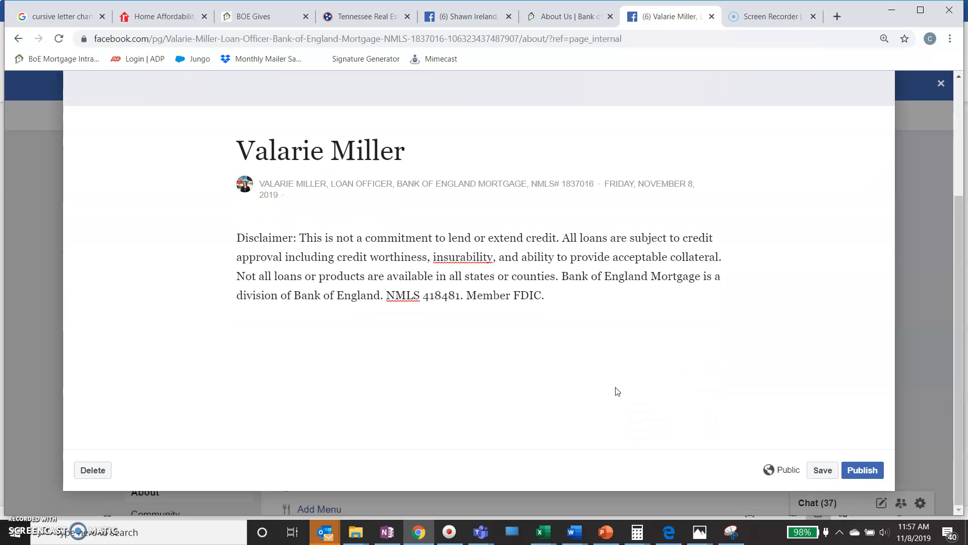
pyautogui.scroll(3, 789, 381)
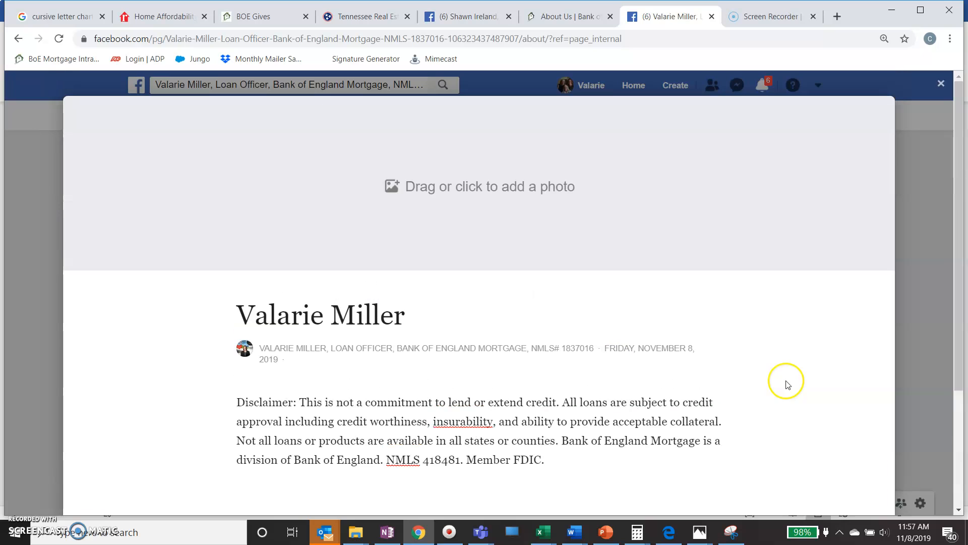
pyautogui.click(425, 196)
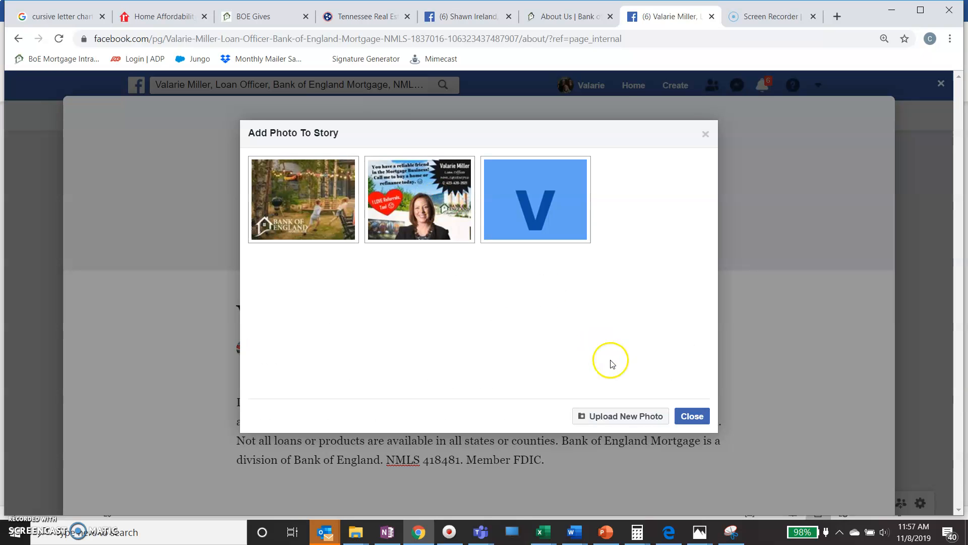
# Upload the BOE Retrievin dog image as the story's cover photo.
pyautogui.click(631, 418)
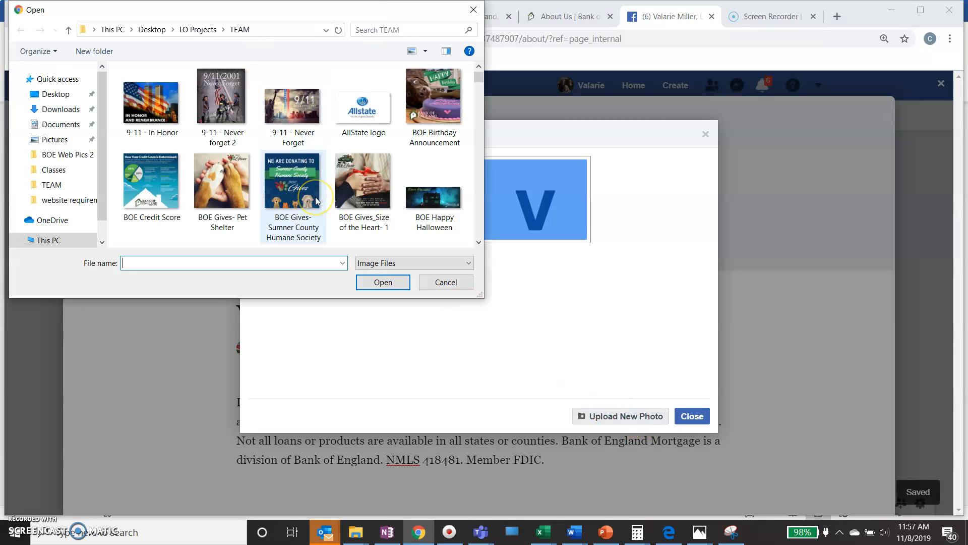
pyautogui.scroll(-1, 316, 200)
pyautogui.scroll(-1, 316, 200)
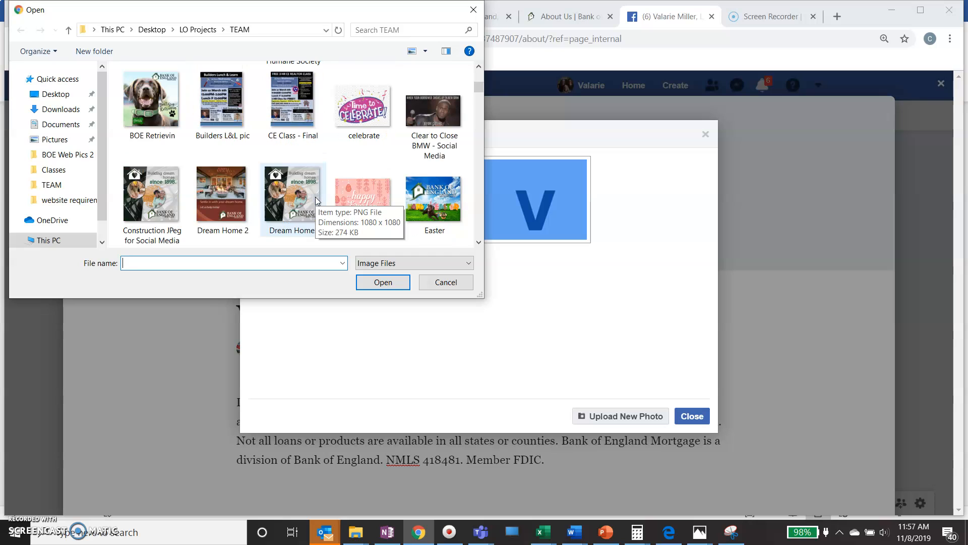
pyautogui.click(150, 94)
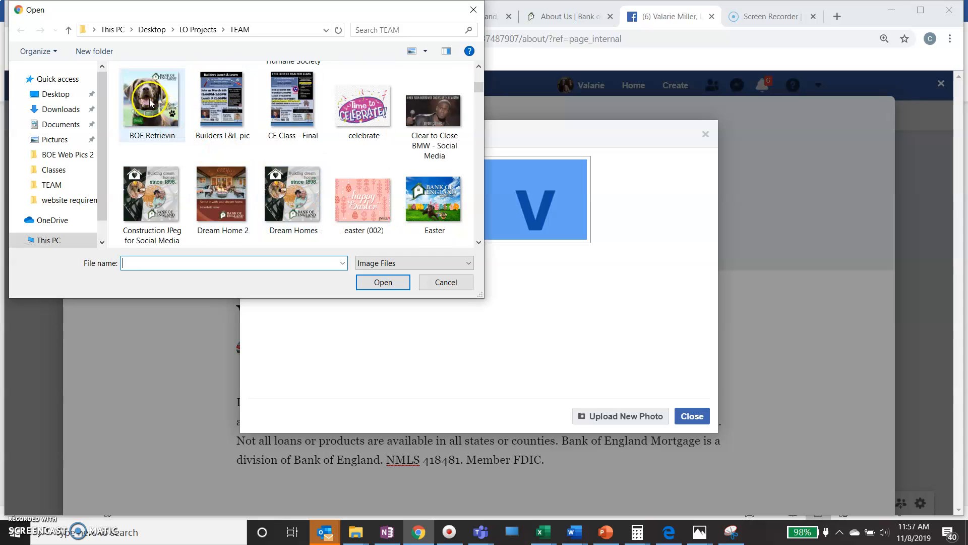
pyautogui.click(150, 95)
pyautogui.click(381, 281)
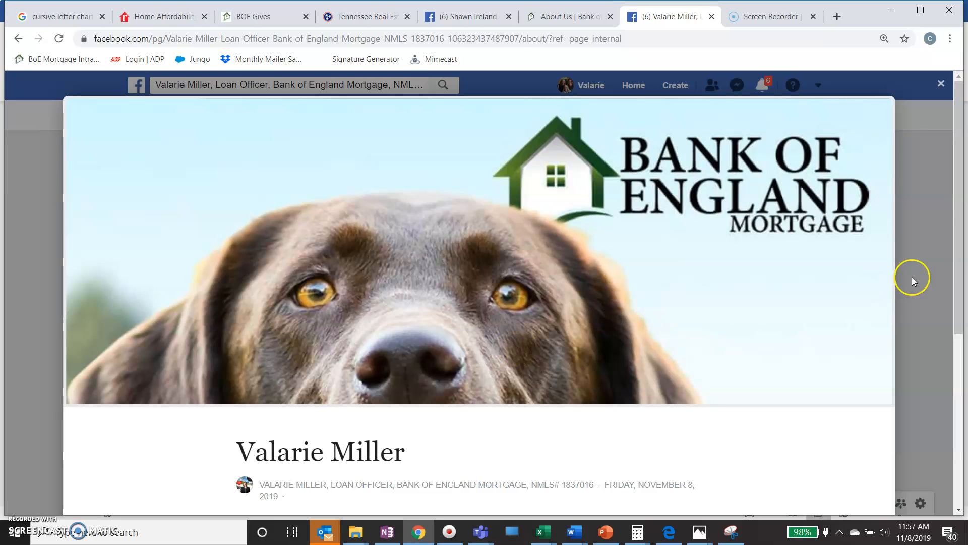
# Save and publish the Our Story article.
pyautogui.scroll(-6, 727, 330)
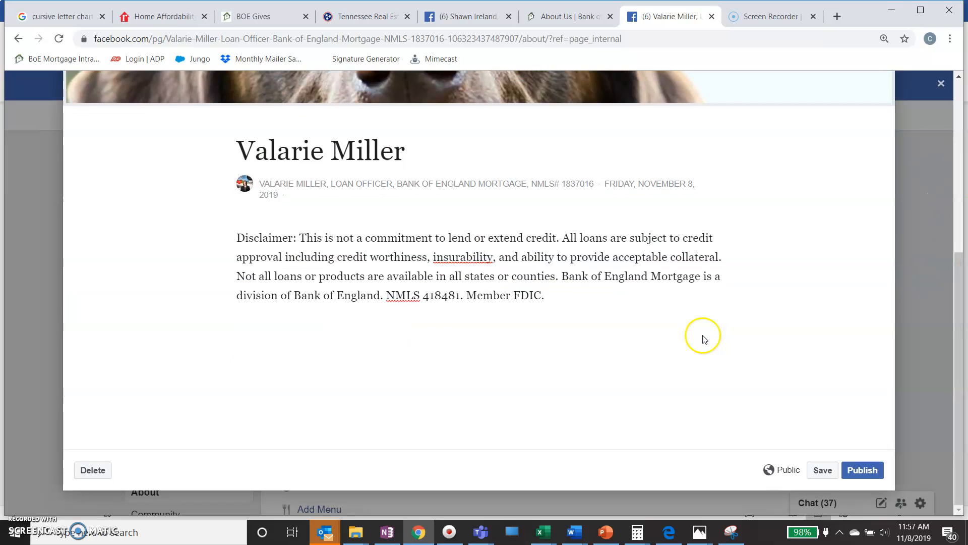
pyautogui.click(824, 472)
pyautogui.click(859, 470)
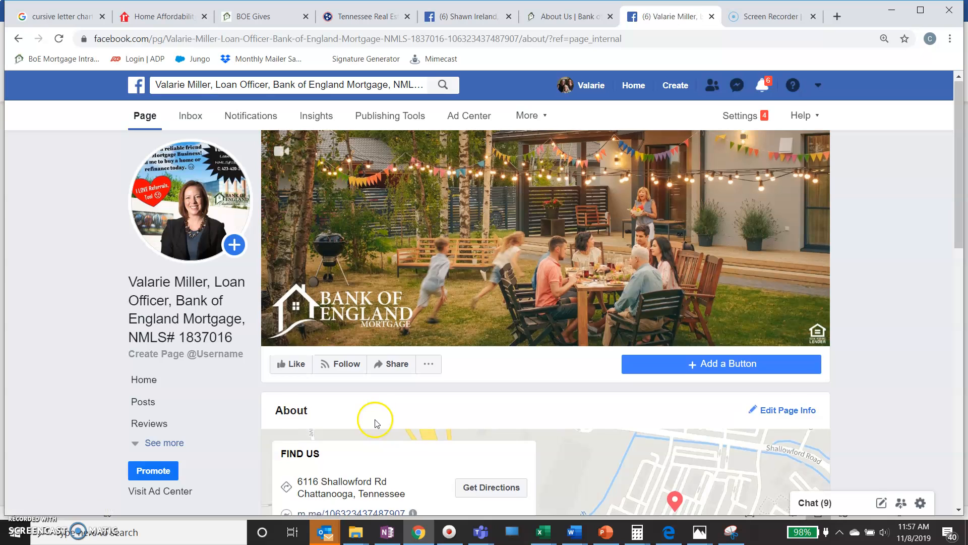
pyautogui.scroll(-5, 375, 422)
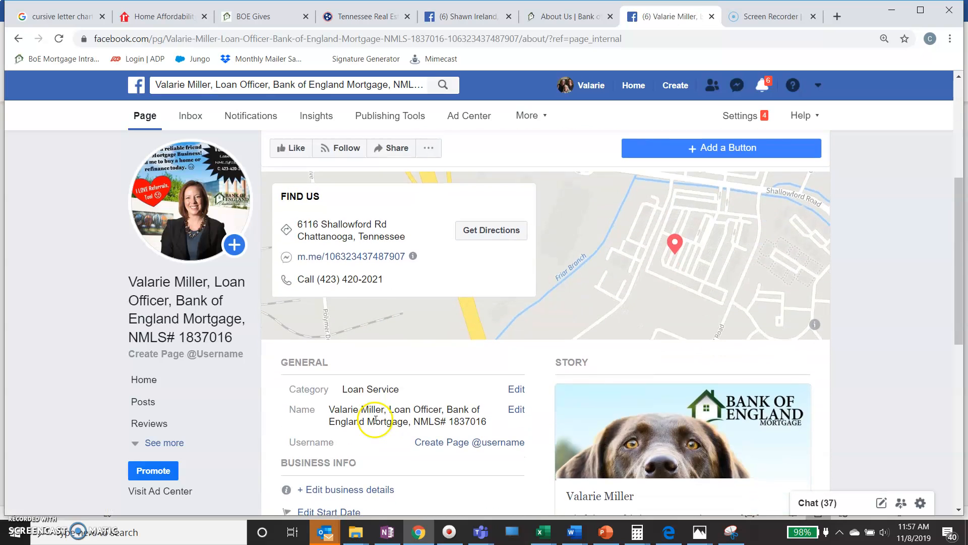
pyautogui.scroll(5, 375, 420)
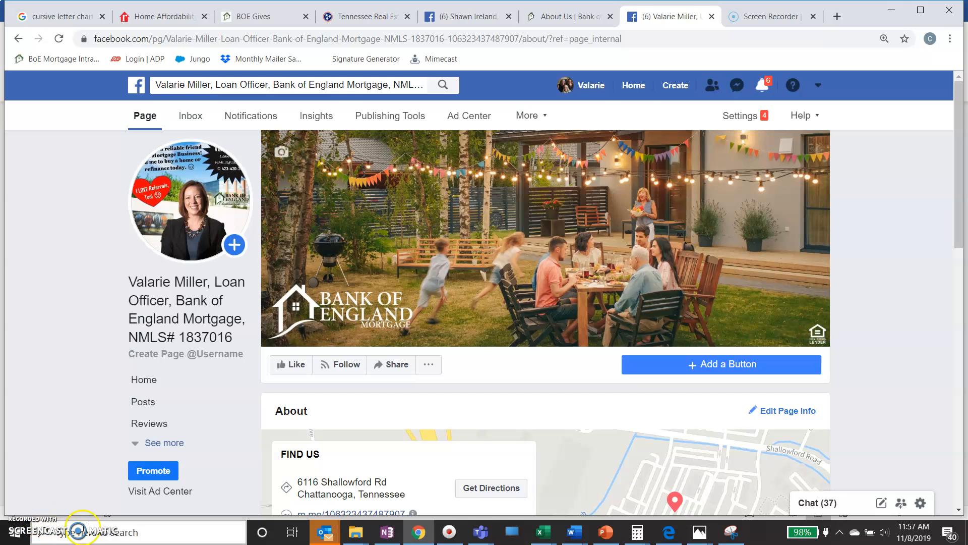
pyautogui.scroll(-3, 568, 300)
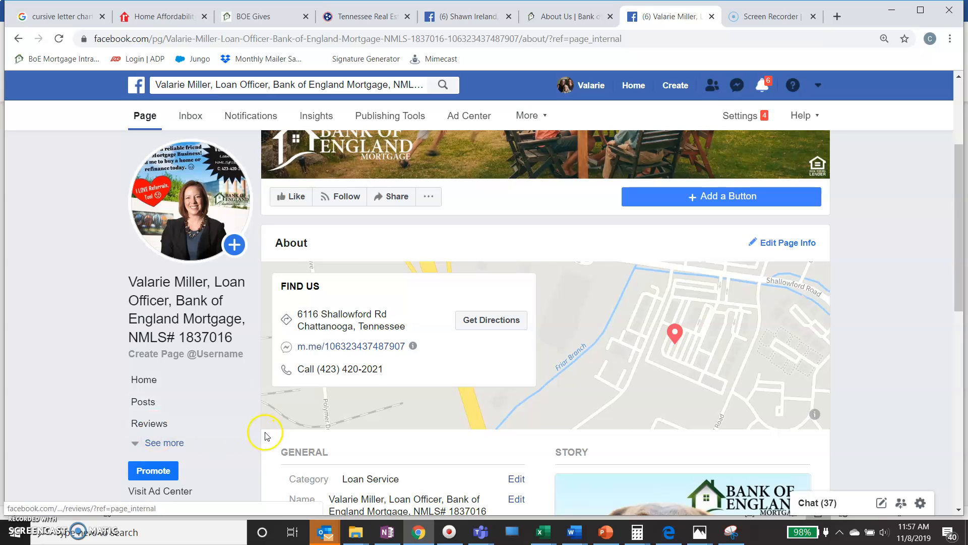
pyautogui.scroll(-2, 370, 367)
pyautogui.scroll(-8, 371, 364)
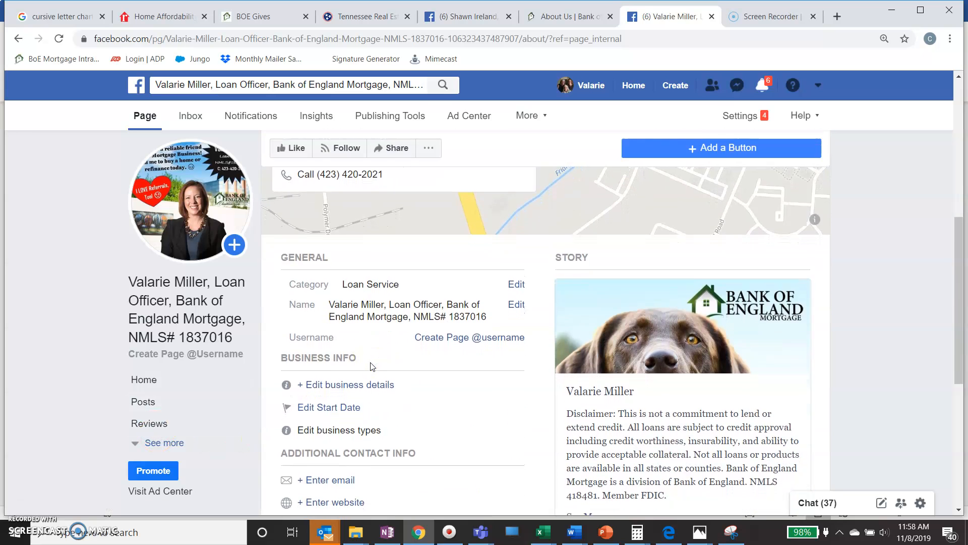
pyautogui.scroll(12, 371, 366)
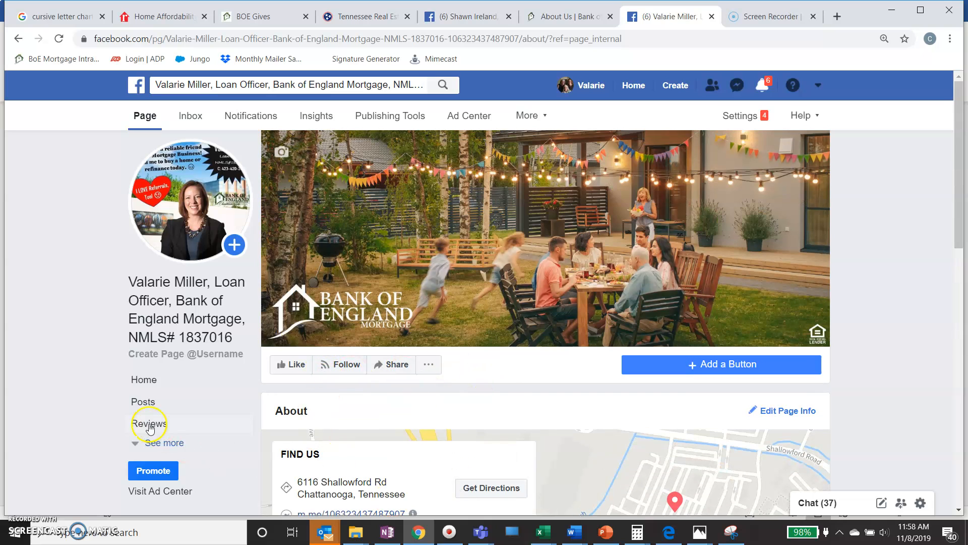
# Switch to the page's Posts timeline and open the pages and account menu.
pyautogui.click(134, 402)
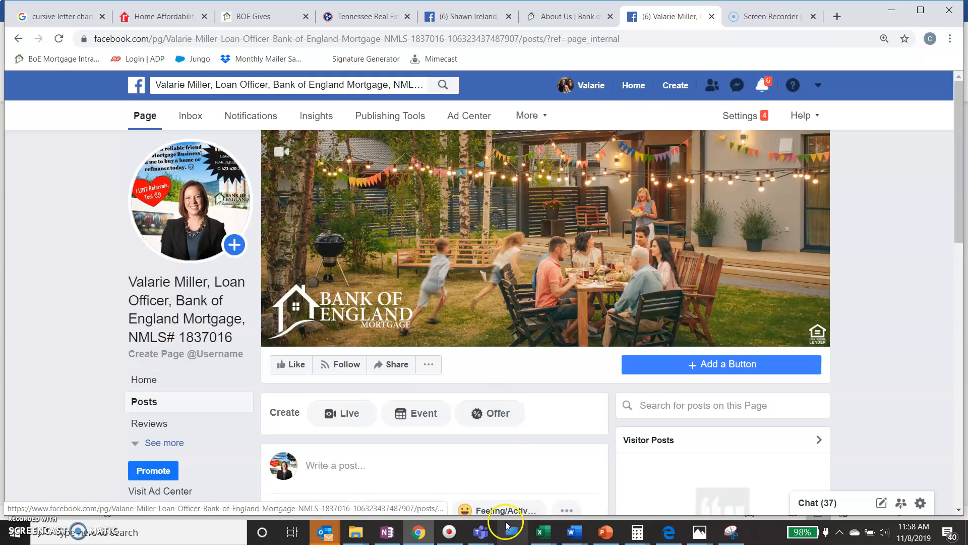
pyautogui.scroll(-3, 499, 409)
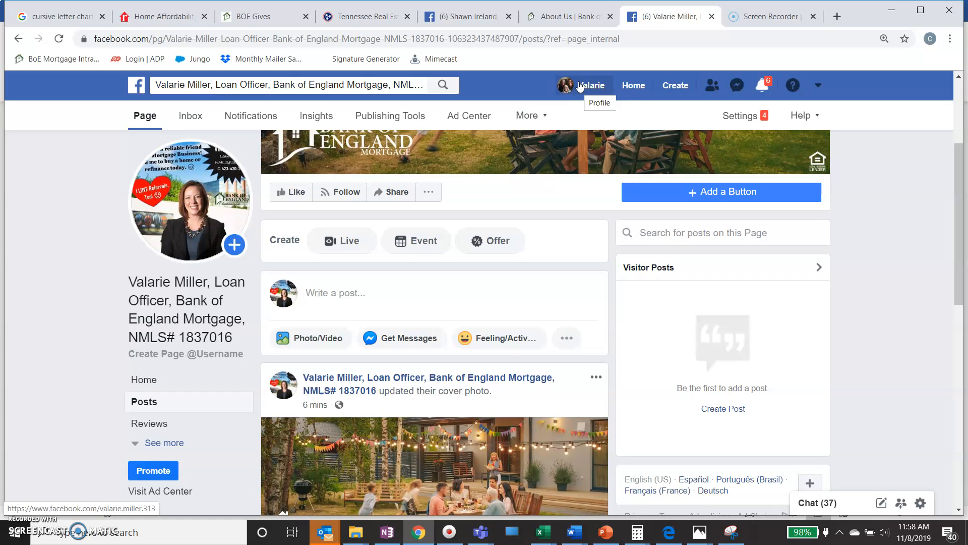
pyautogui.click(817, 86)
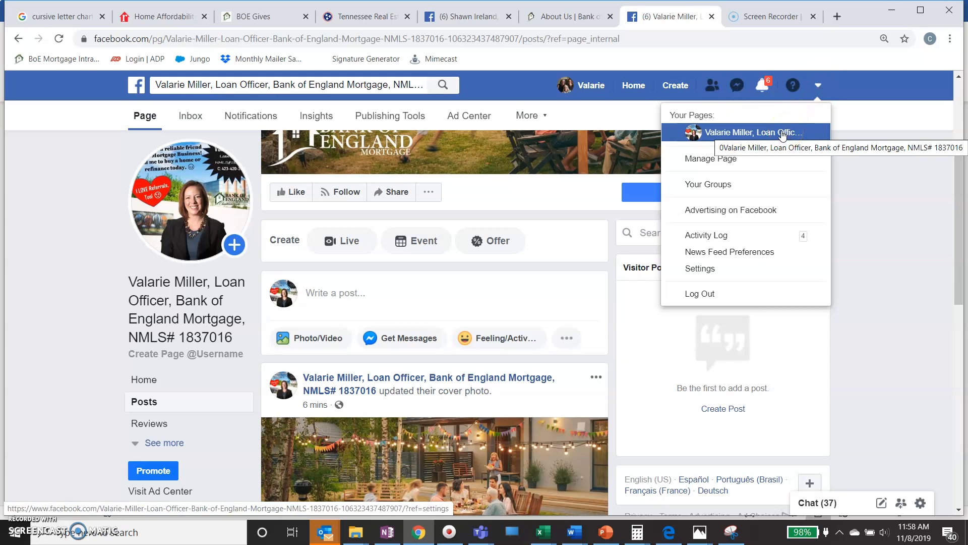
# Start a new page post and choose Photo/Video > Upload Photos/Video.
pyautogui.click(435, 293)
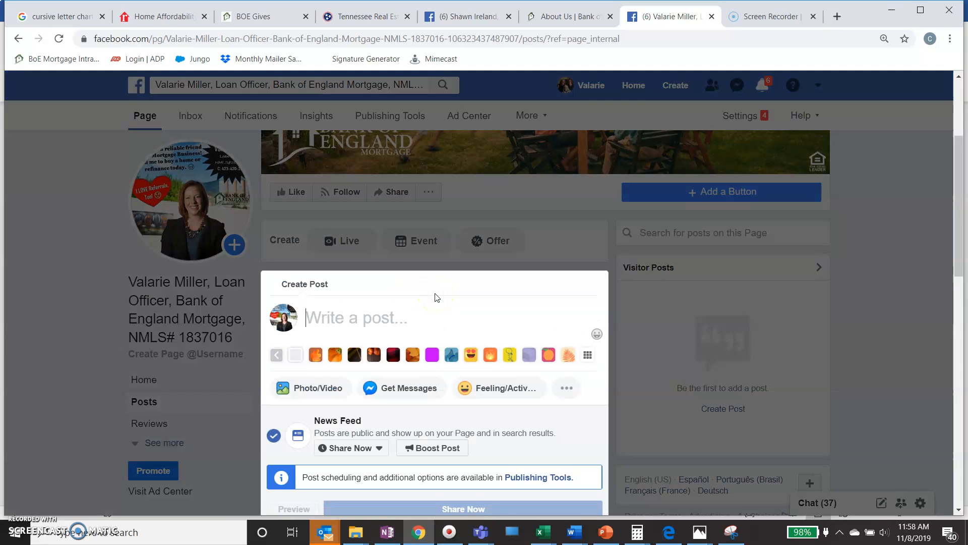
pyautogui.click(332, 449)
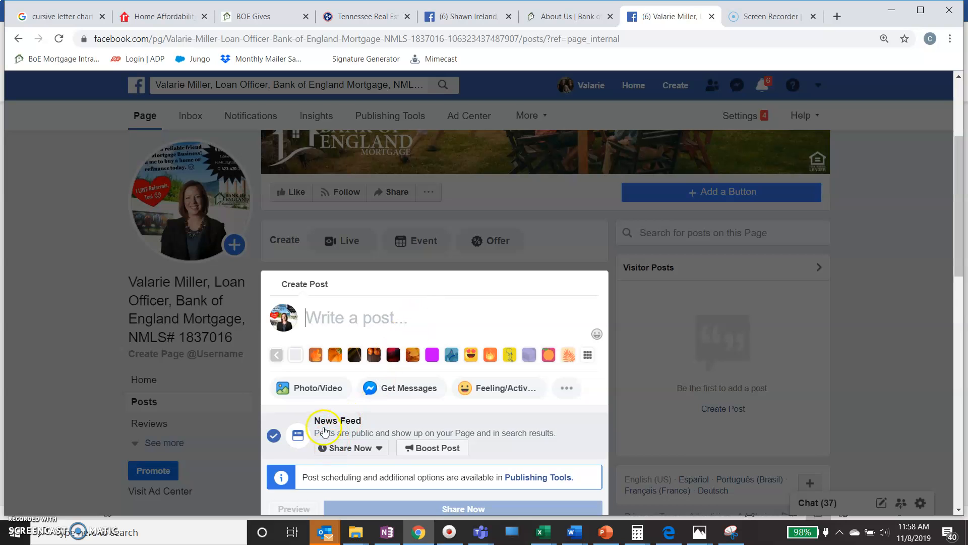
pyautogui.click(315, 390)
pyautogui.click(380, 328)
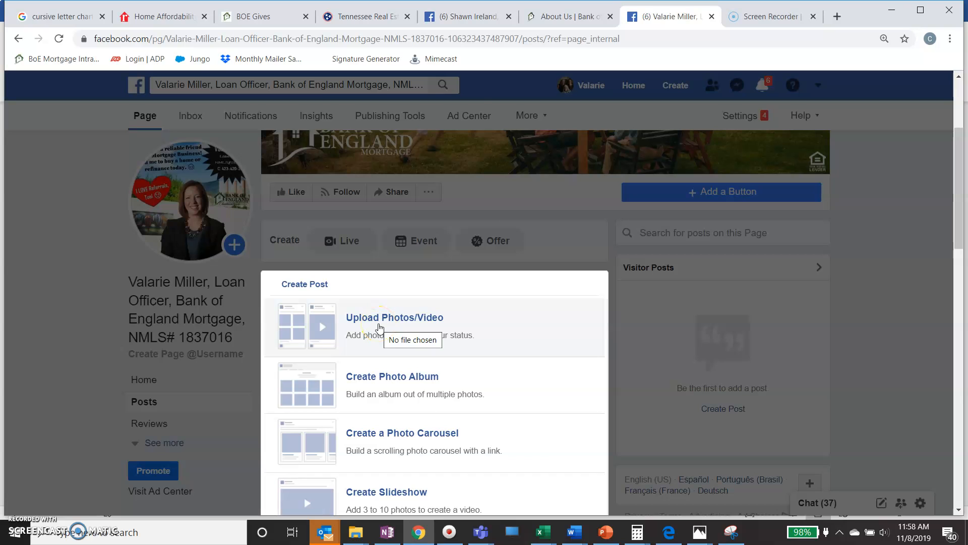
pyautogui.click(380, 328)
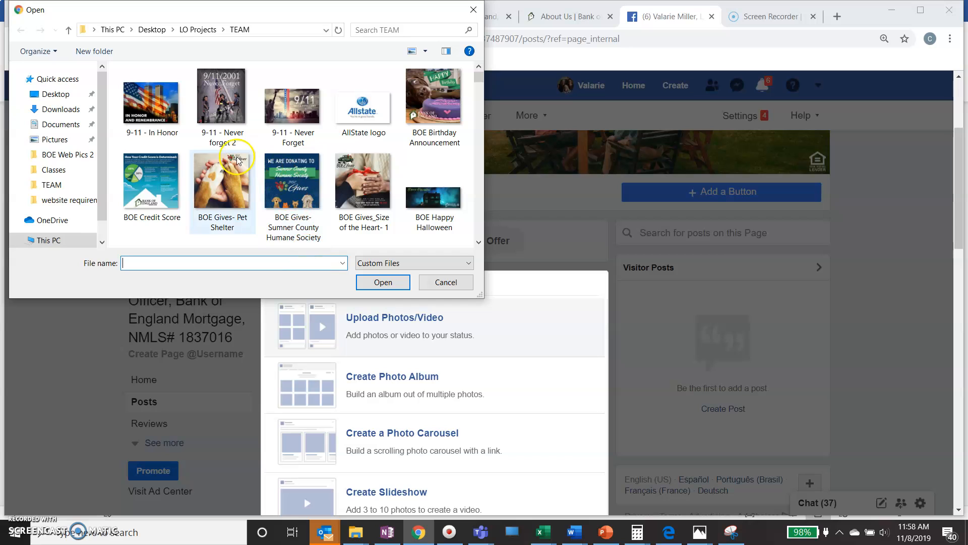
# Attach the second photo from Desktop > LO Projects > the loan officer's folder.
pyautogui.click(53, 94)
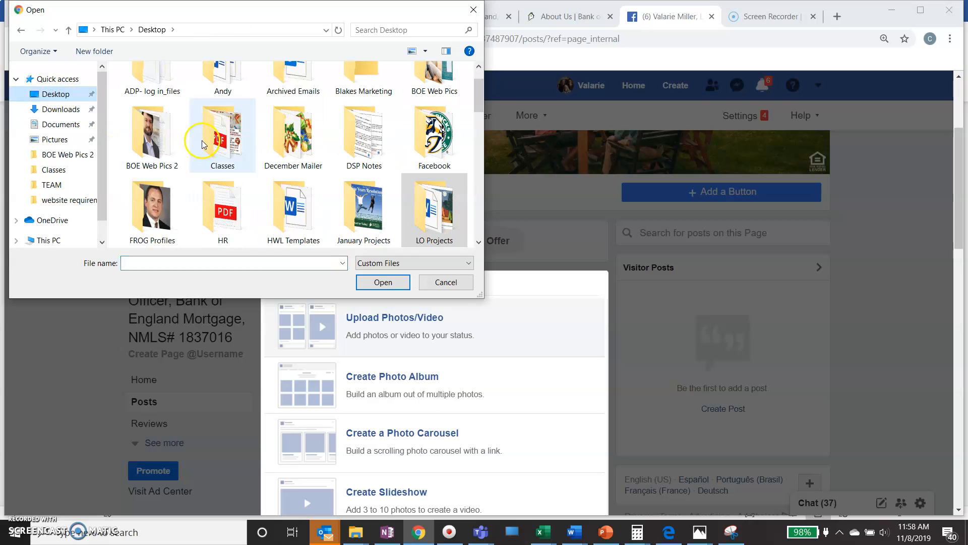
pyautogui.scroll(1, 271, 173)
pyautogui.scroll(-10, 271, 173)
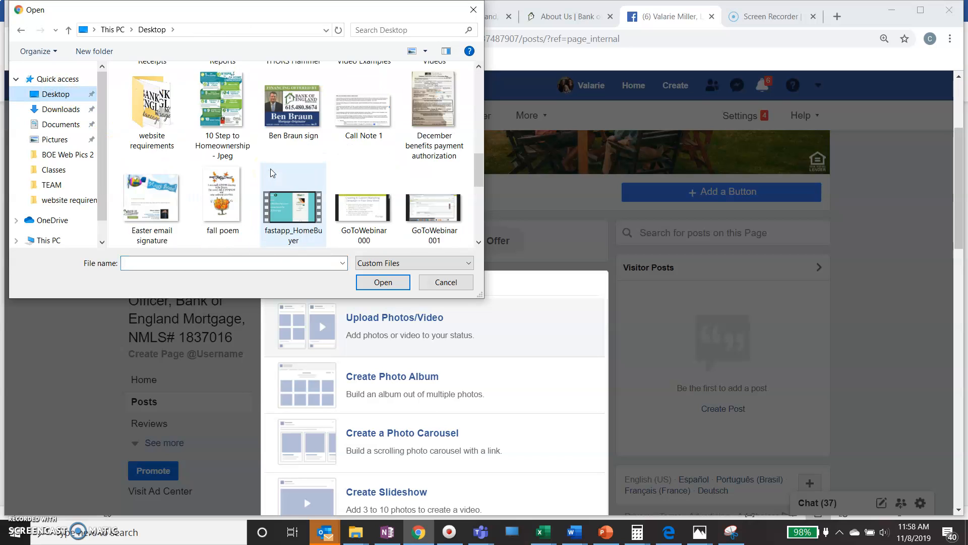
pyautogui.scroll(7, 271, 173)
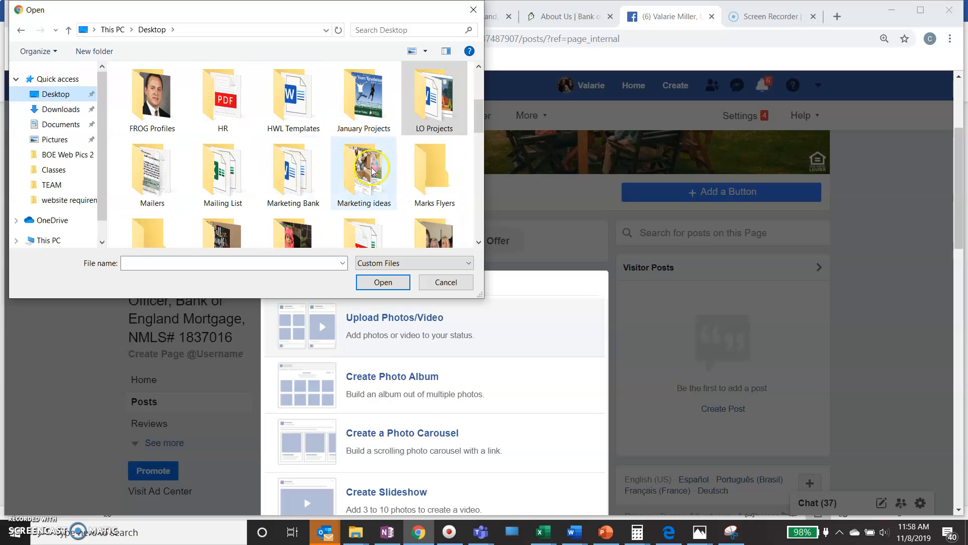
pyautogui.doubleClick(426, 122)
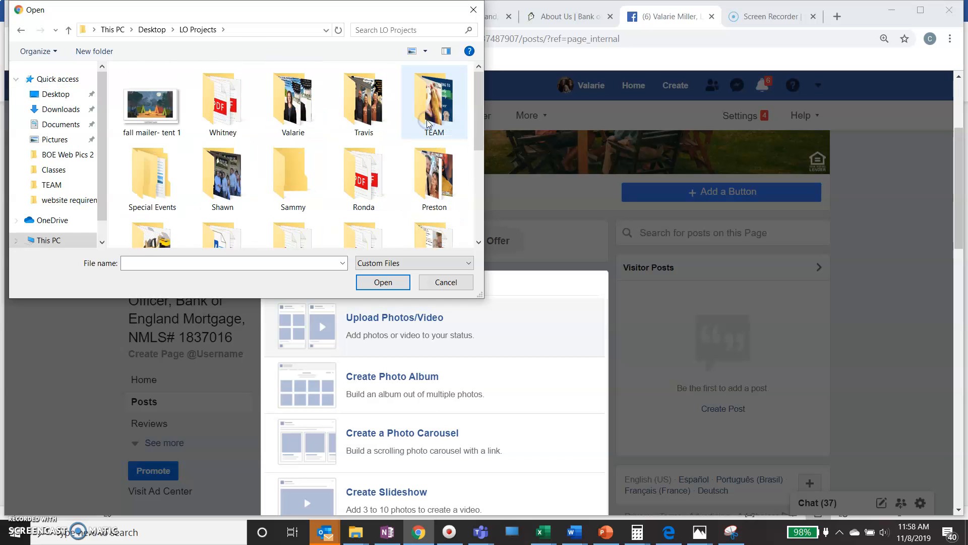
pyautogui.scroll(-3, 197, 134)
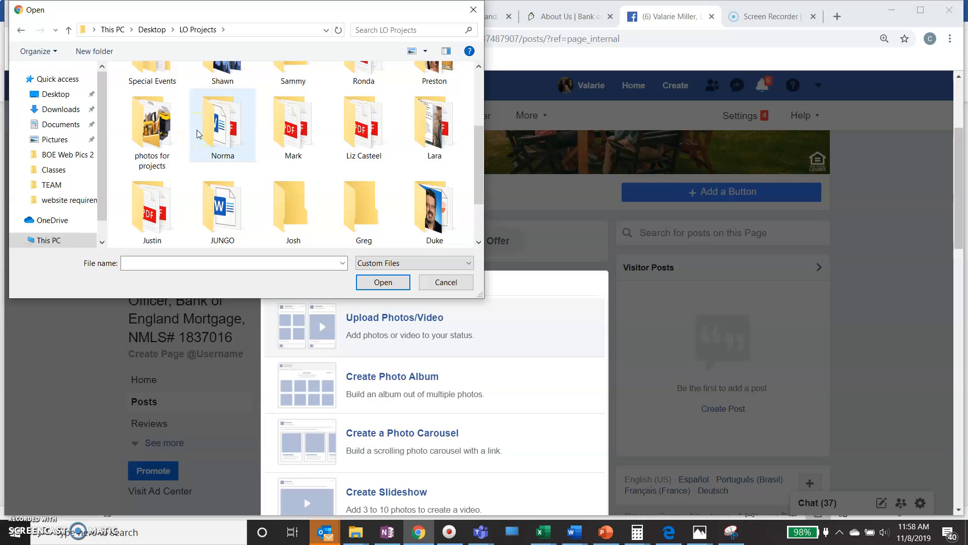
pyautogui.scroll(-1, 197, 133)
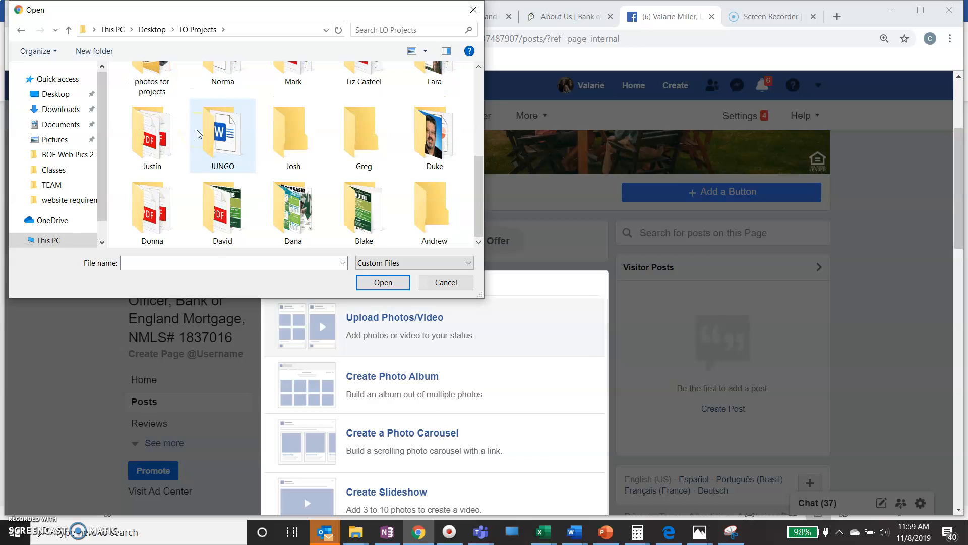
pyautogui.scroll(5, 197, 134)
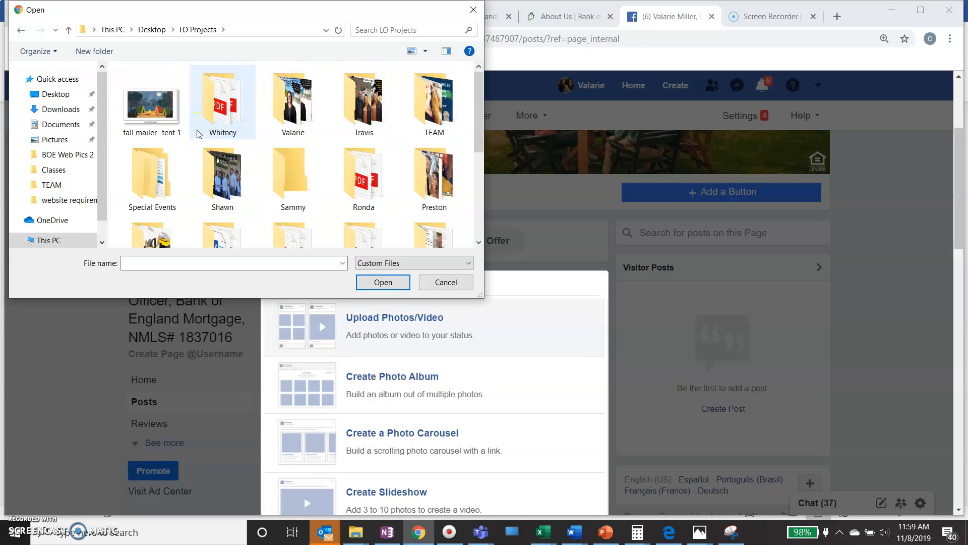
pyautogui.doubleClick(296, 94)
pyautogui.click(170, 103)
pyautogui.doubleClick(169, 104)
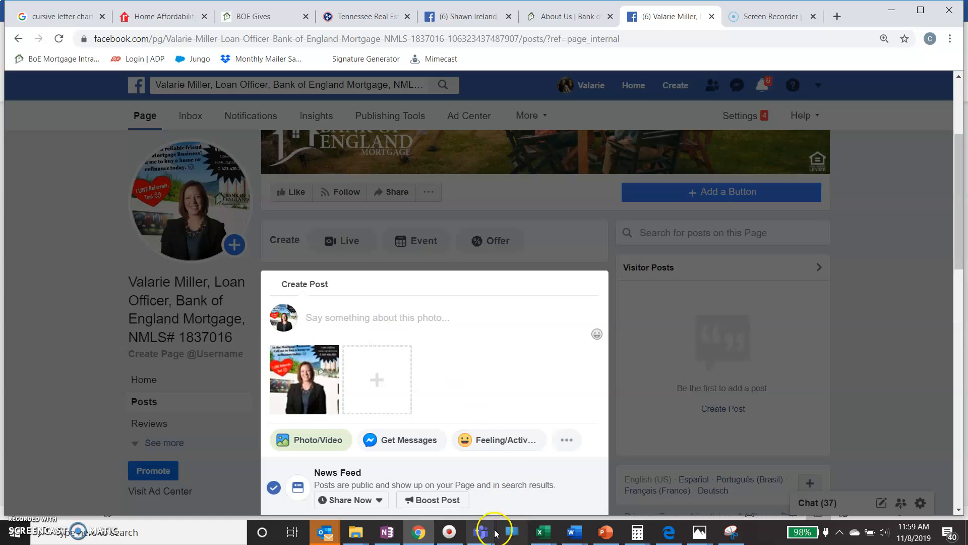
pyautogui.click(571, 534)
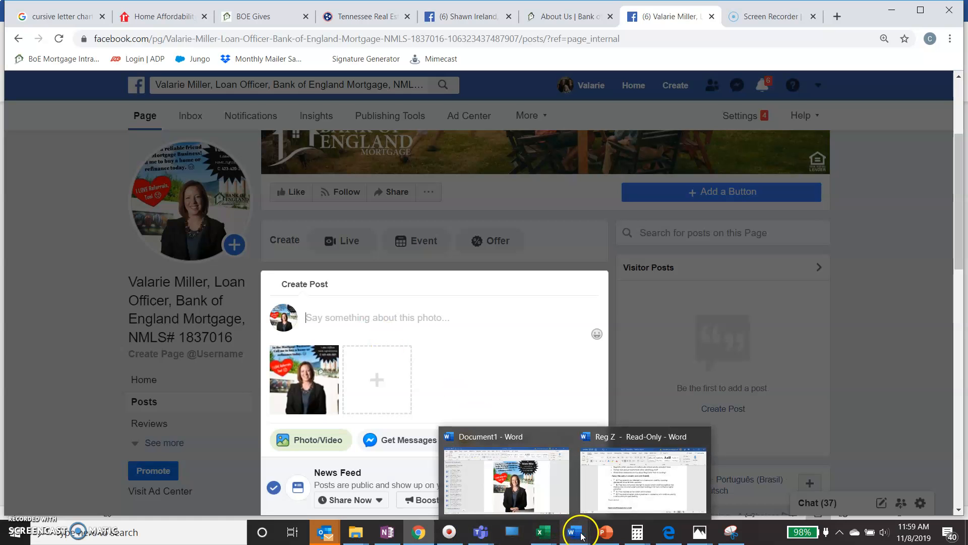
# Copy the 'Happy Friday Friends' paragraph from OneNote's LOs Info page.
pyautogui.click(387, 532)
pyautogui.click(403, 331)
pyautogui.moveTo(370, 336); pyautogui.dragTo(209, 258)
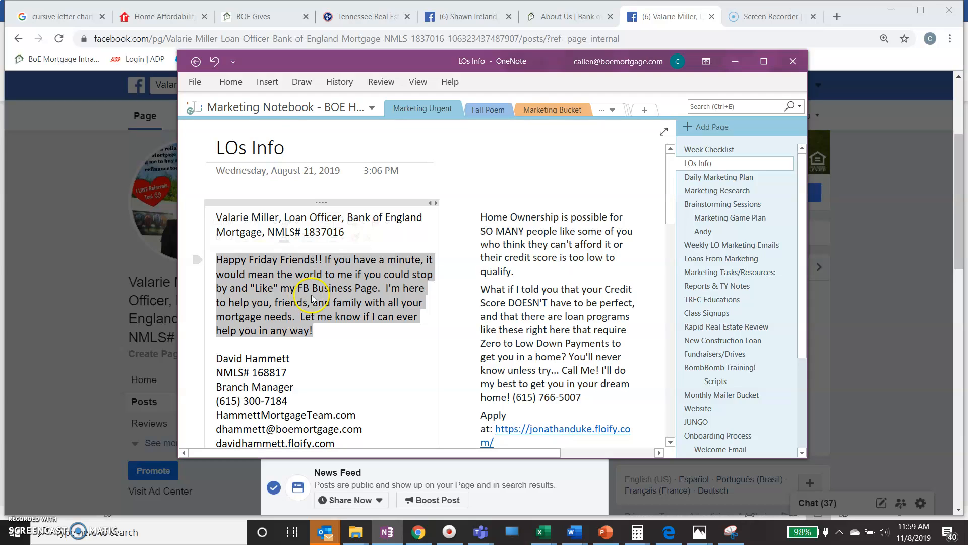
pyautogui.rightClick(361, 306)
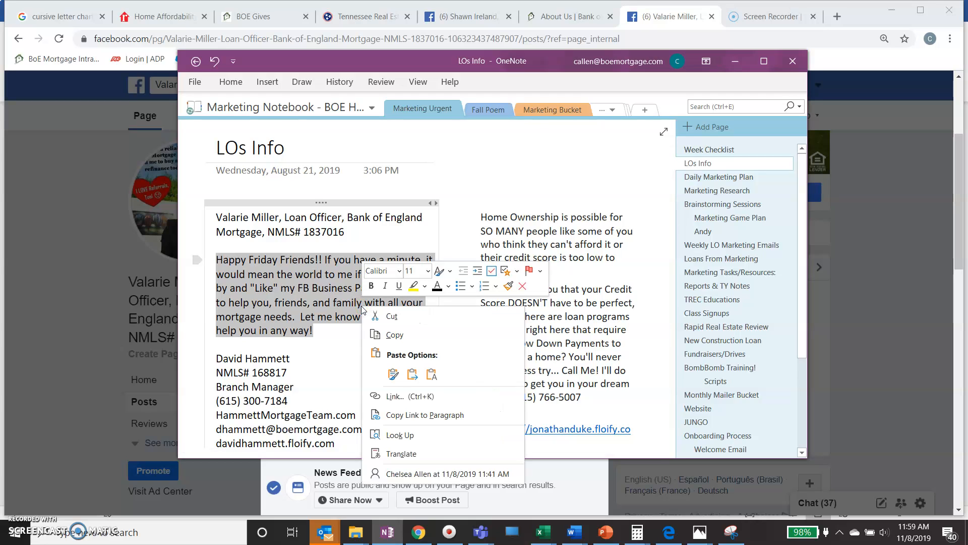
pyautogui.click(395, 334)
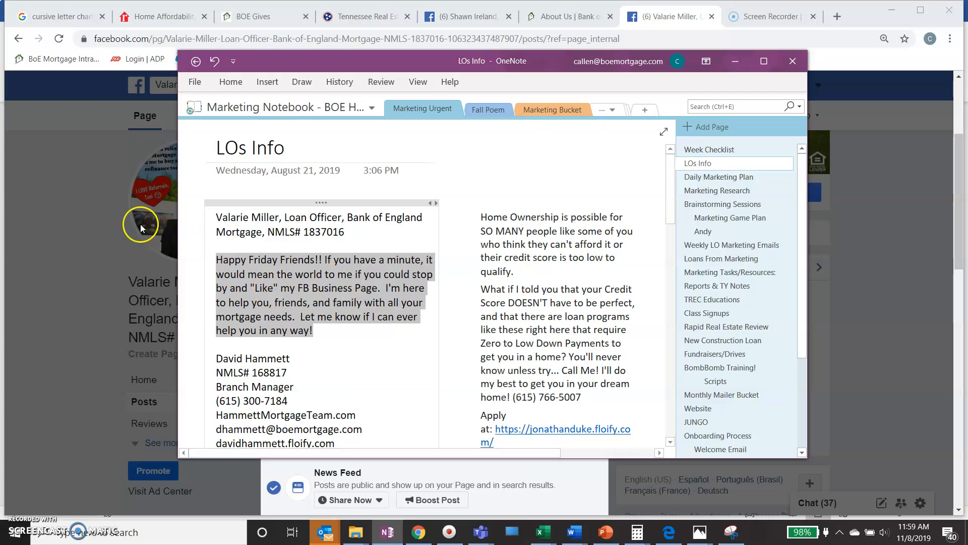
pyautogui.click(86, 196)
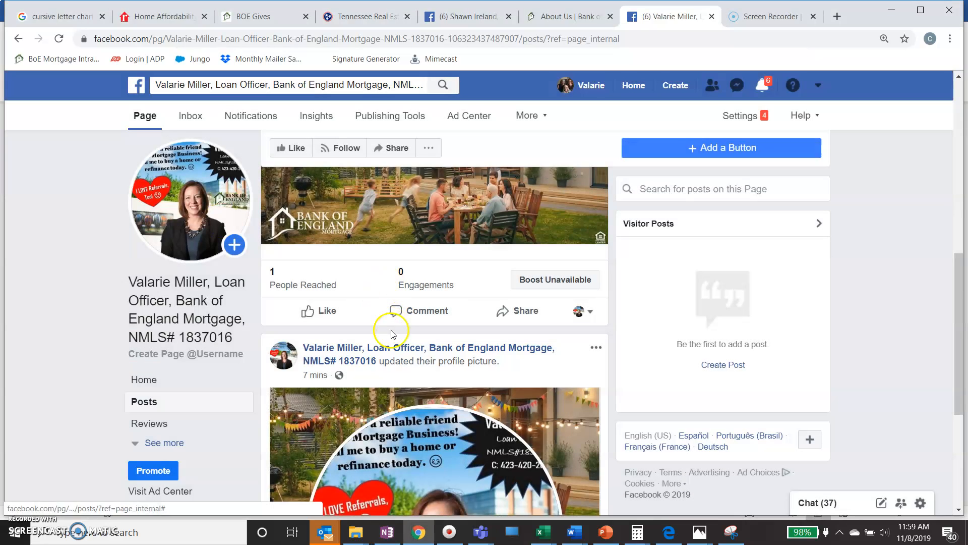
# Paste the 'Happy Friday Friends' greeting into the photo post draft's text.
pyautogui.scroll(-5, 421, 339)
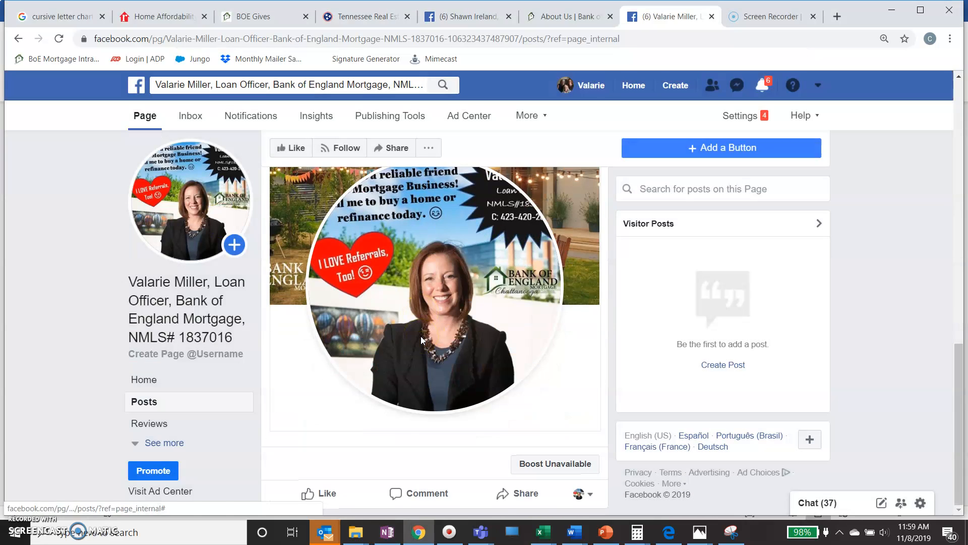
pyautogui.scroll(15, 422, 337)
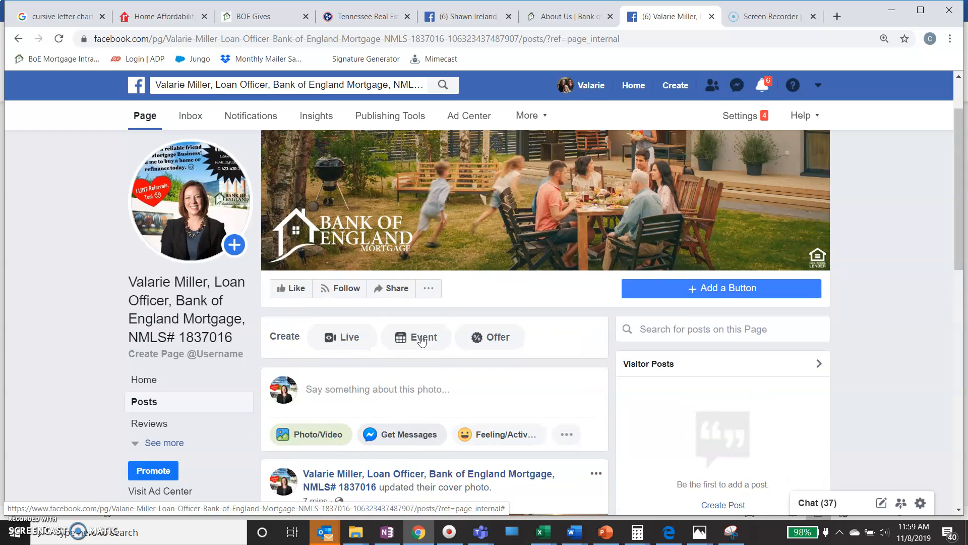
pyautogui.scroll(-3, 422, 340)
pyautogui.click(142, 533)
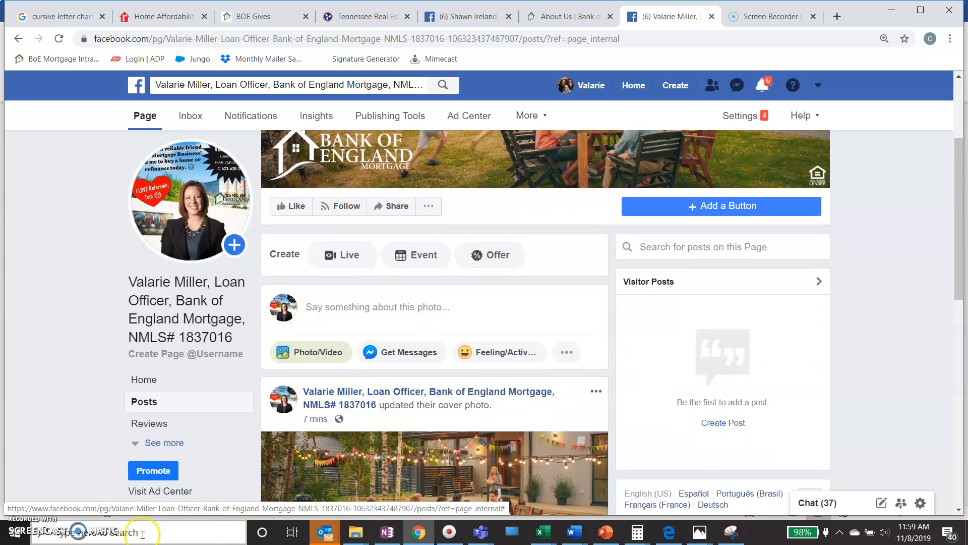
pyautogui.click(353, 308)
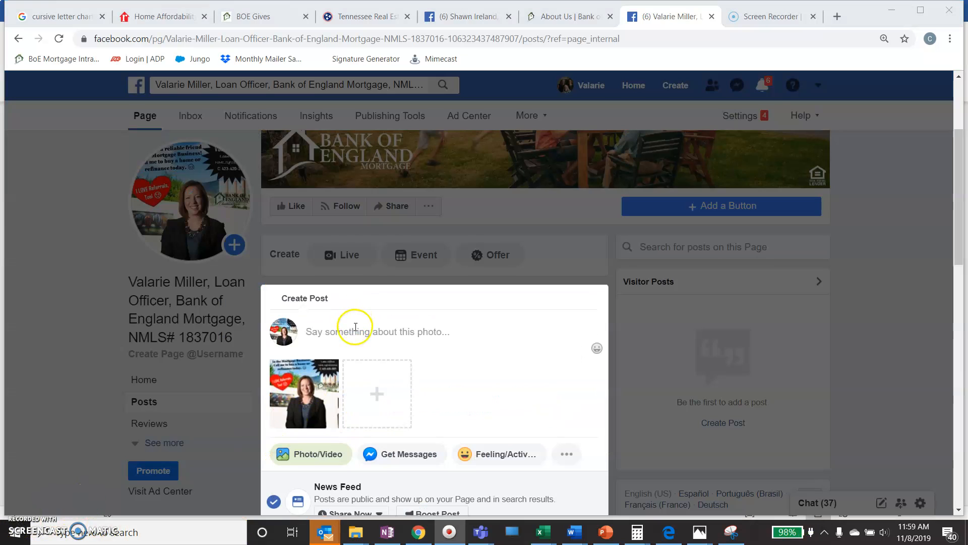
pyautogui.rightClick(356, 327)
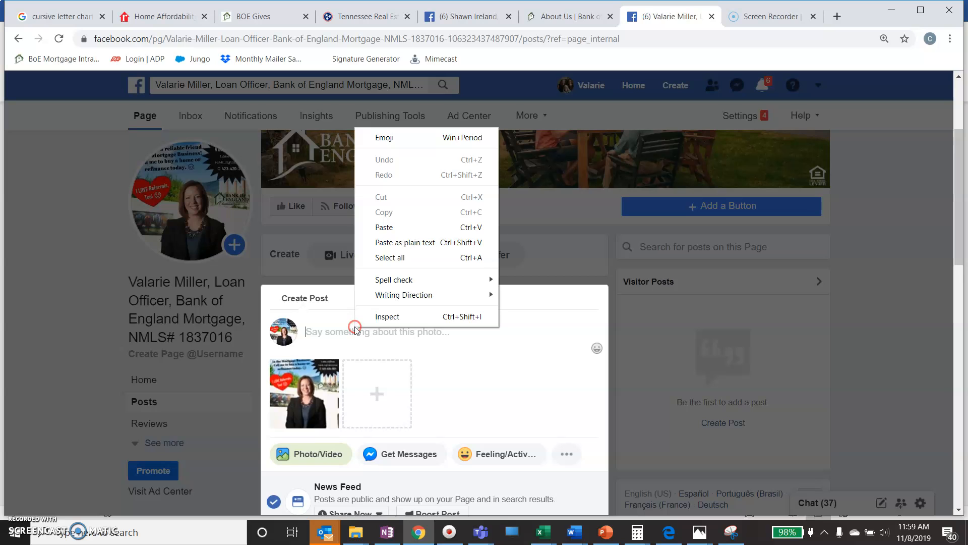
pyautogui.click(409, 227)
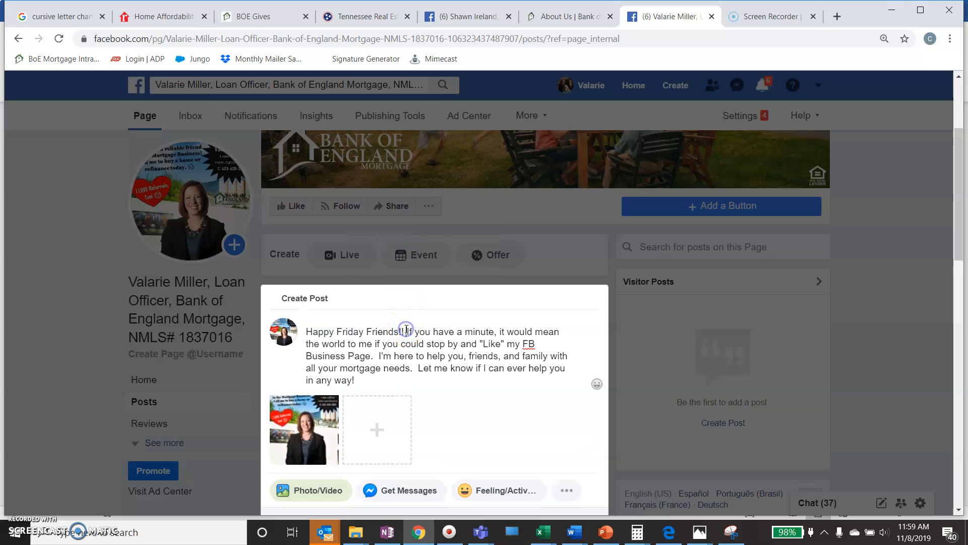
pyautogui.click(598, 384)
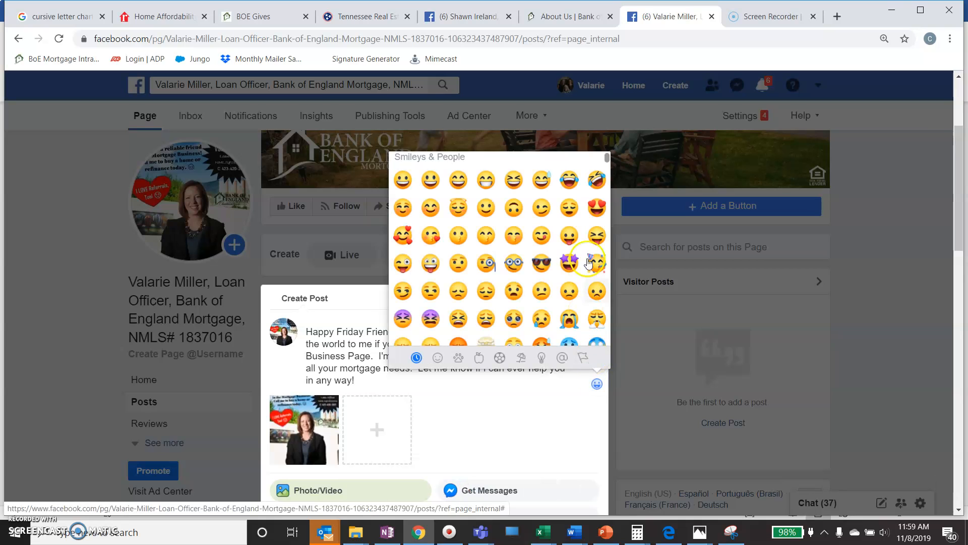
# Insert a grinning emoji and a second smiley after 'Happy Friday Friends!!' in the caption.
pyautogui.click(488, 189)
pyautogui.scroll(-3, 512, 277)
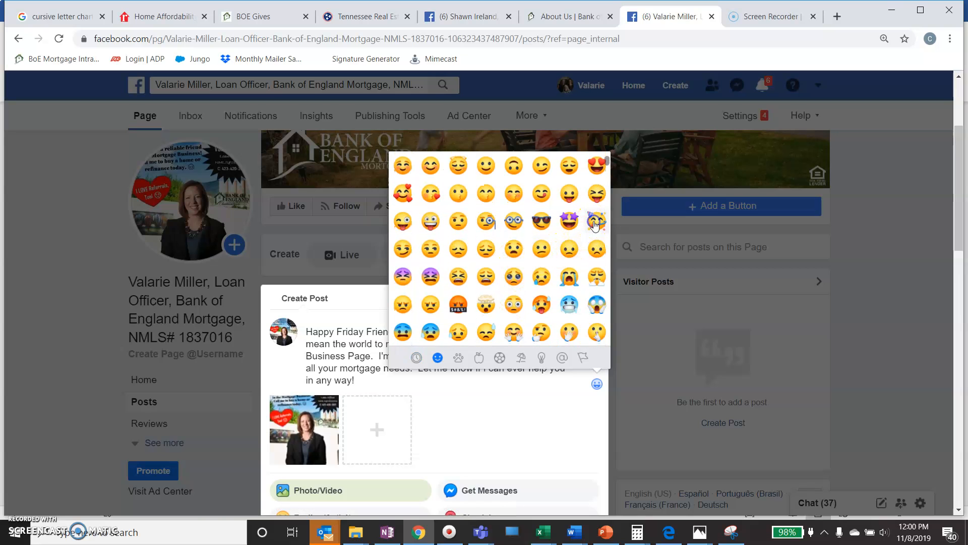
pyautogui.scroll(-6, 479, 306)
pyautogui.scroll(-6, 479, 306)
pyautogui.scroll(-6, 480, 306)
pyautogui.scroll(-6, 479, 306)
pyautogui.scroll(-6, 477, 302)
pyautogui.scroll(-6, 479, 307)
pyautogui.scroll(-6, 480, 306)
pyautogui.scroll(-3, 479, 306)
pyautogui.click(437, 359)
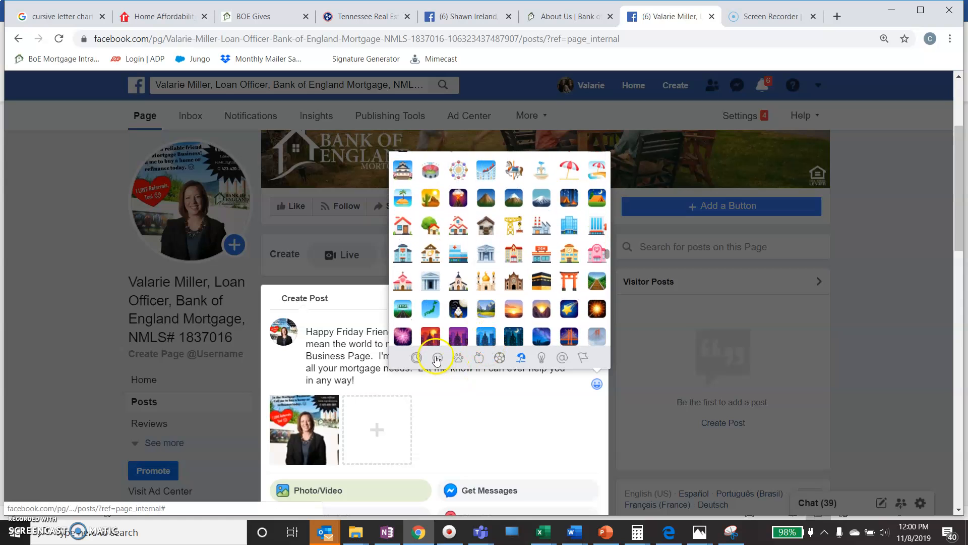
pyautogui.click(378, 359)
pyautogui.click(432, 332)
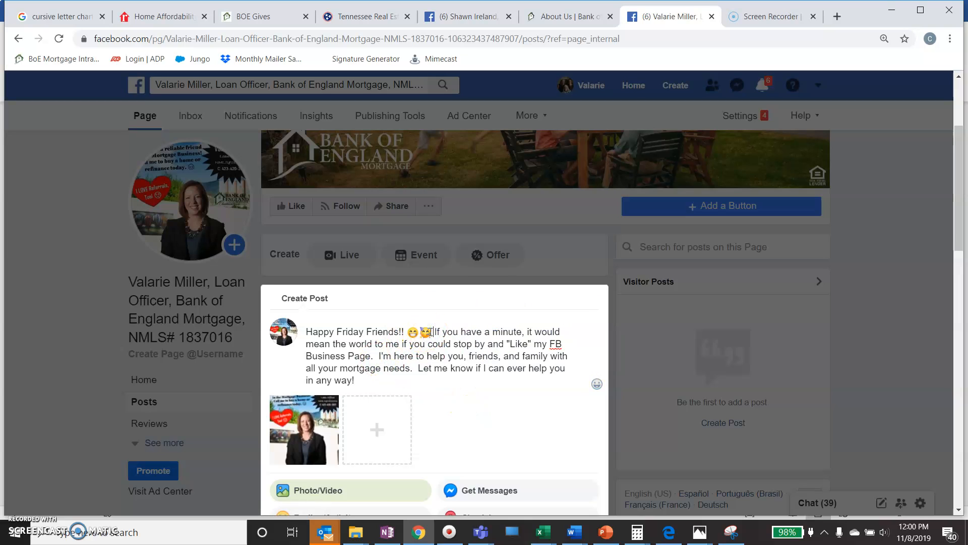
# Insert "your" before "friends" and remove the stray character so the caption reads "your friends, and family".
pyautogui.click(379, 377)
pyautogui.click(469, 357)
pyautogui.write('m')
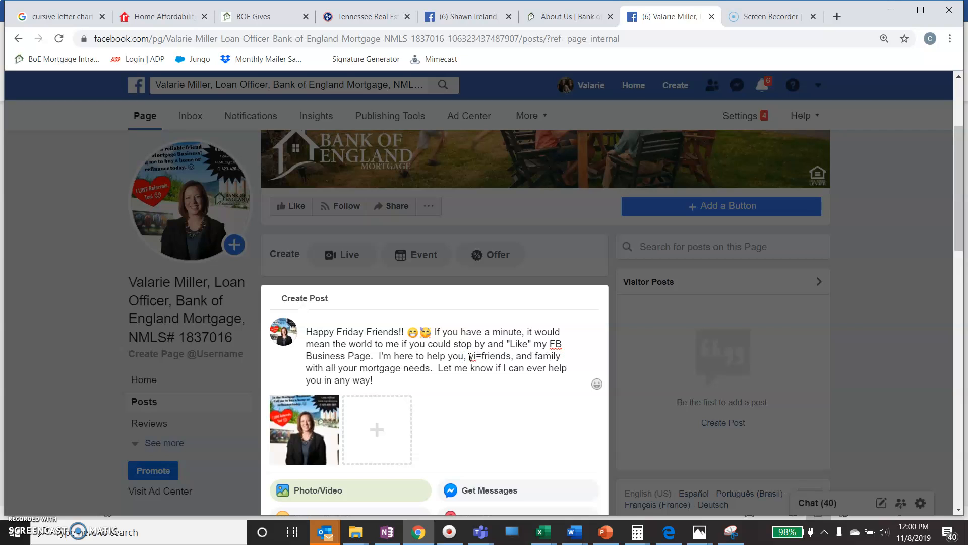
pyautogui.write('ou')
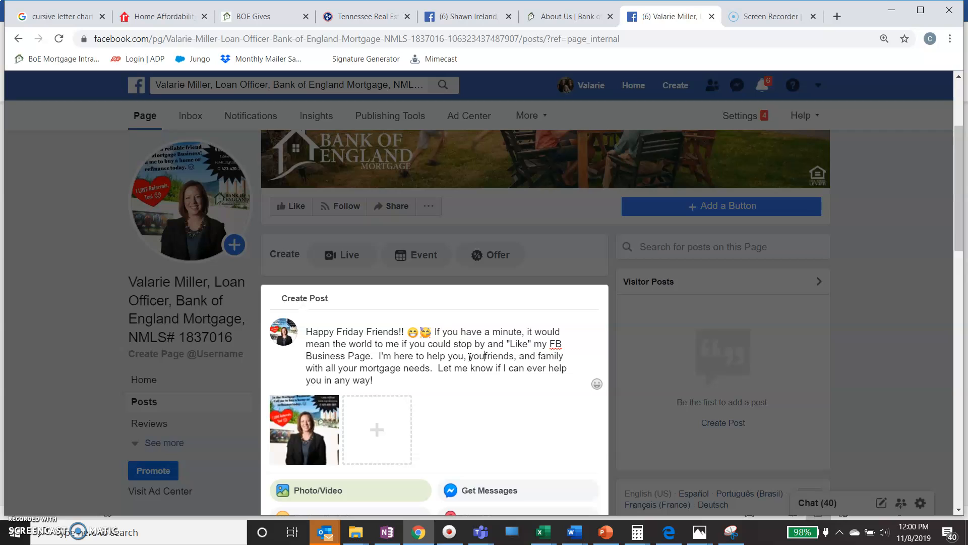
pyautogui.write('r')
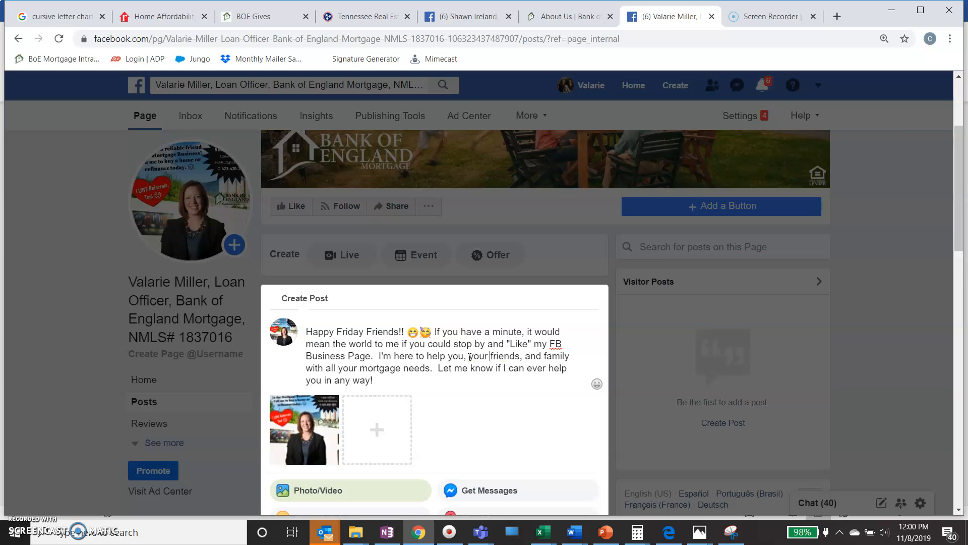
pyautogui.click(522, 359)
pyautogui.press('BackSpace')
pyautogui.scroll(-2, 484, 368)
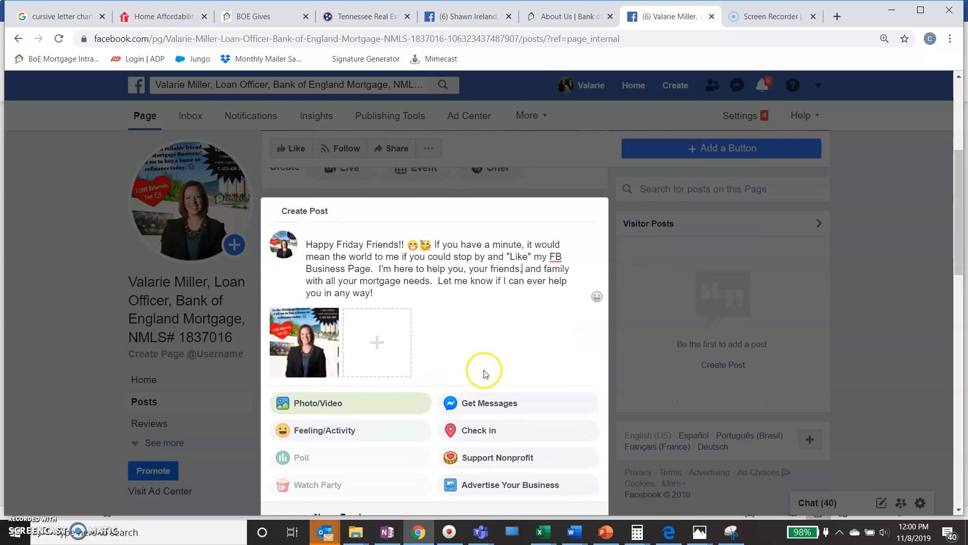
pyautogui.click(421, 293)
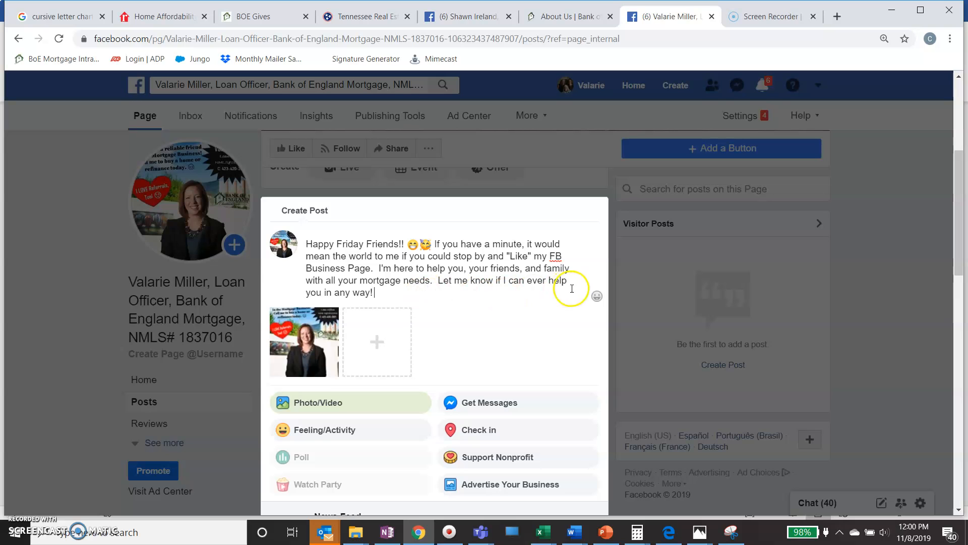
# Add a slightly smiling emoji after "in any way!" at the end of the caption.
pyautogui.click(597, 296)
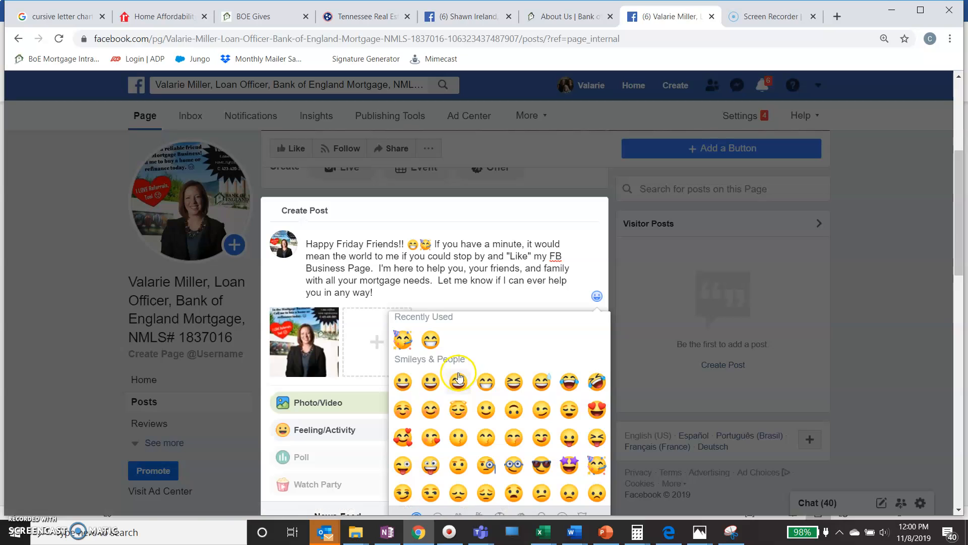
pyautogui.click(487, 410)
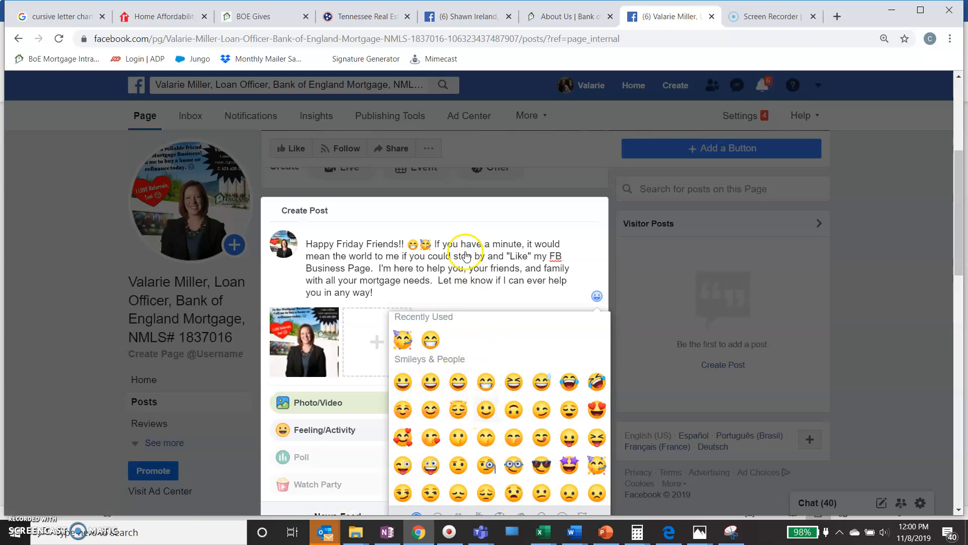
pyautogui.click(456, 294)
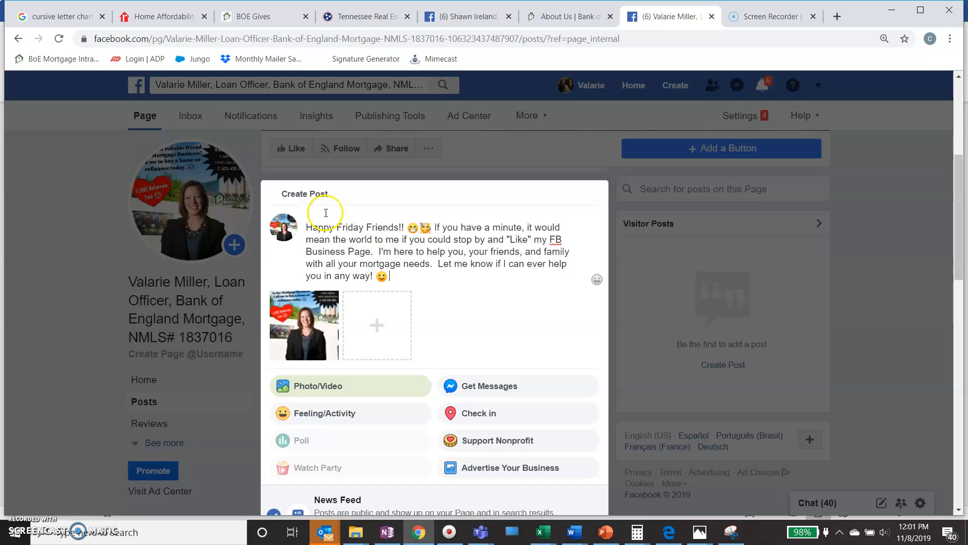
# Copy the business page's URL from the address bar and paste it after the closing smiley.
pyautogui.click(319, 39)
pyautogui.rightClick(319, 38)
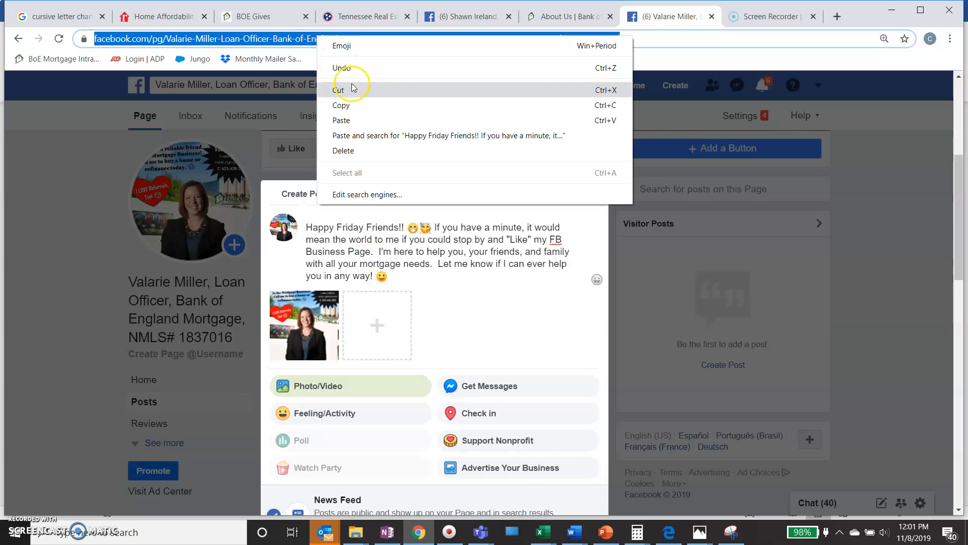
pyautogui.click(354, 101)
pyautogui.click(429, 279)
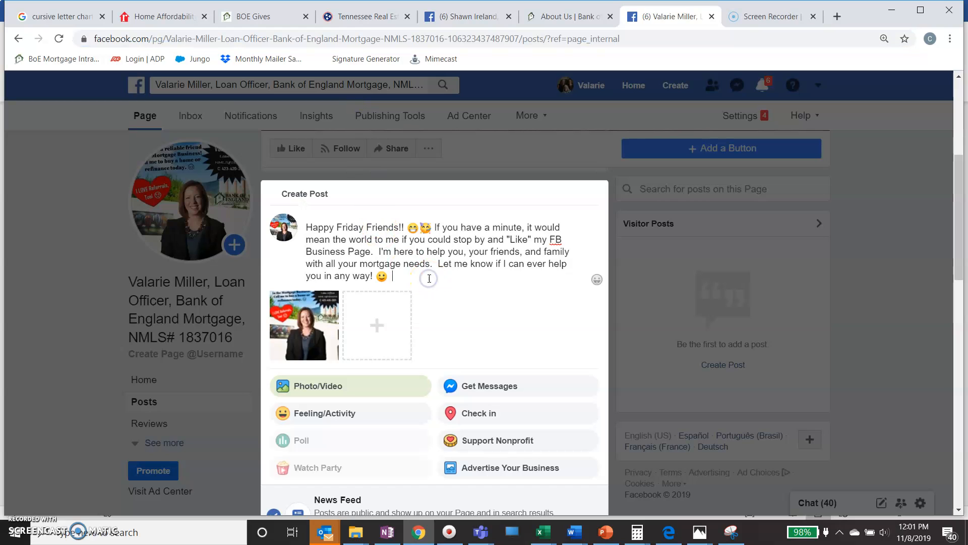
pyautogui.rightClick(430, 279)
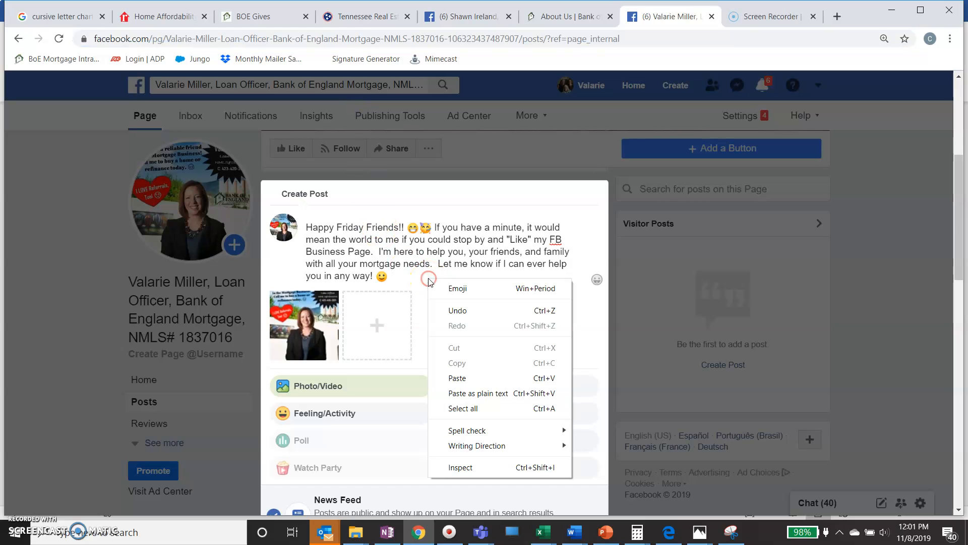
pyautogui.click(452, 374)
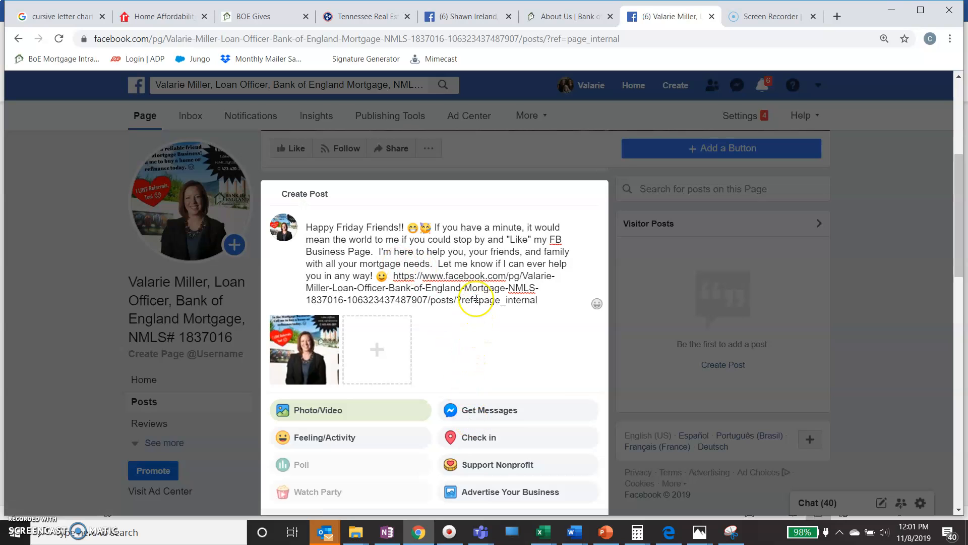
pyautogui.scroll(-3, 471, 323)
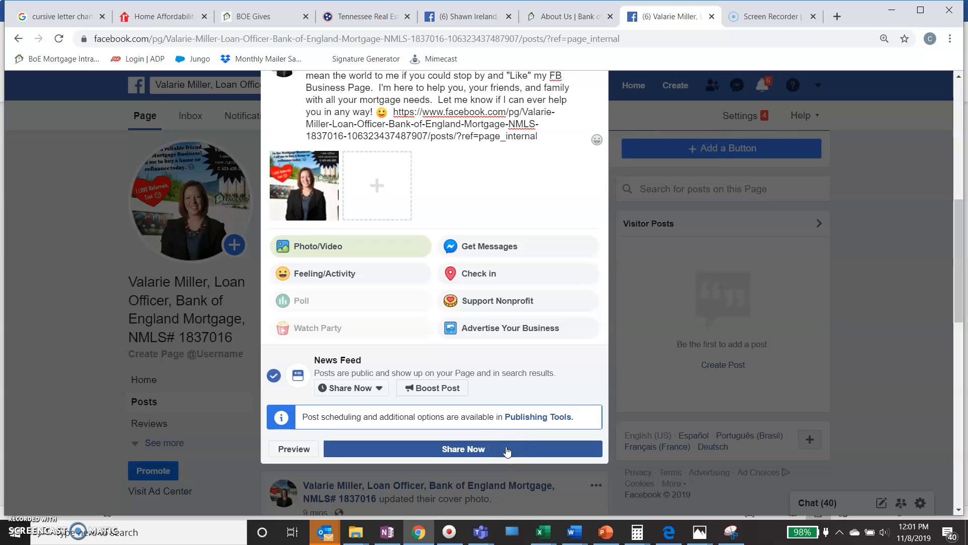
# Publish the flyer photo post and check it on the business page timeline.
pyautogui.click(506, 450)
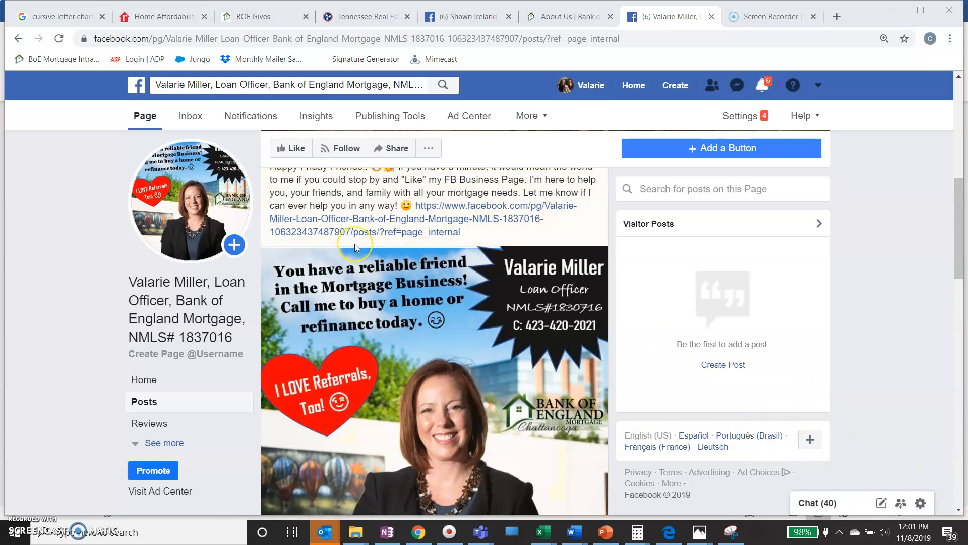
pyautogui.scroll(5, 355, 244)
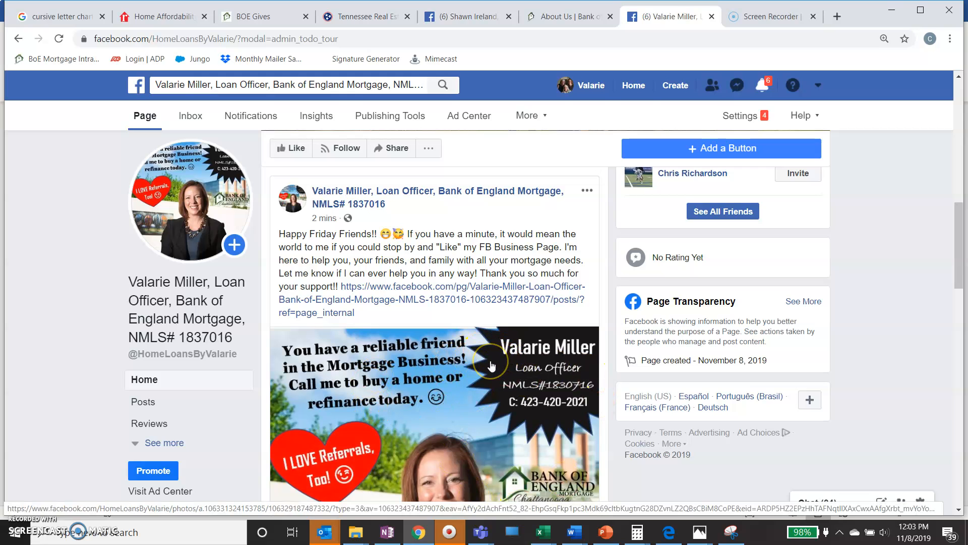
pyautogui.scroll(-5, 491, 365)
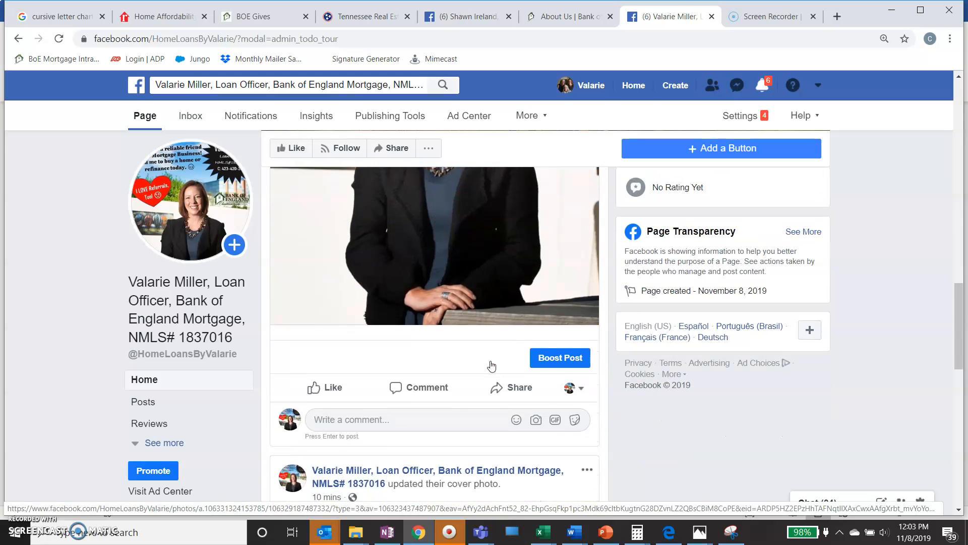
pyautogui.click(582, 374)
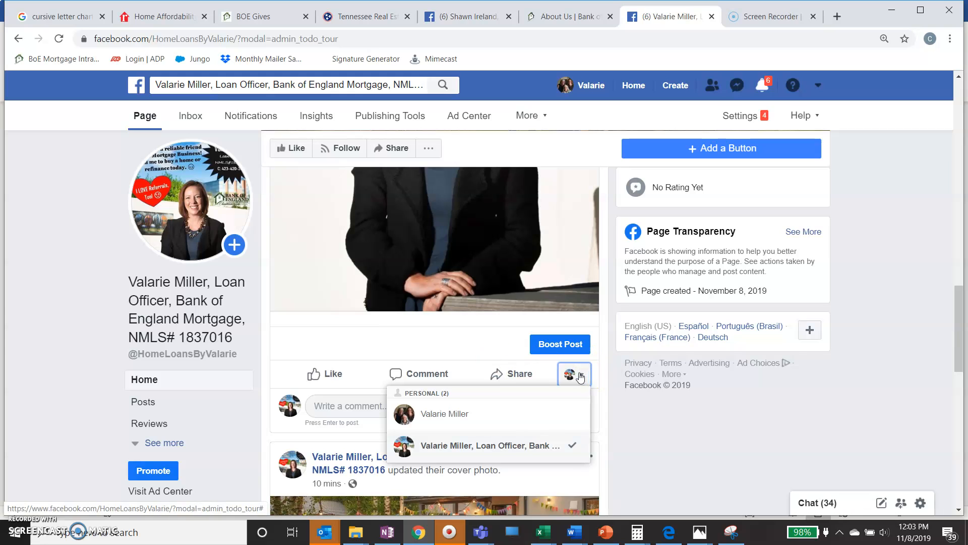
pyautogui.click(537, 413)
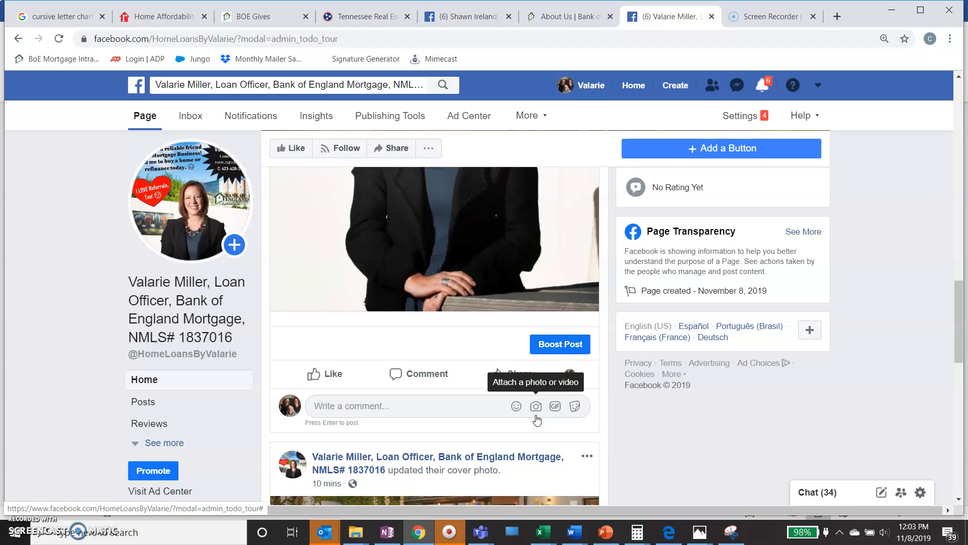
pyautogui.scroll(3, 673, 418)
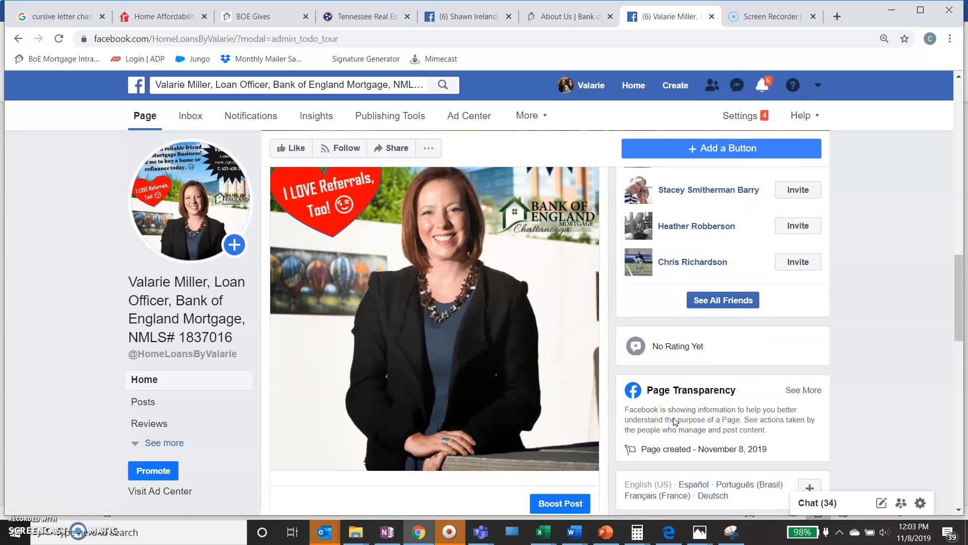
pyautogui.scroll(3, 674, 416)
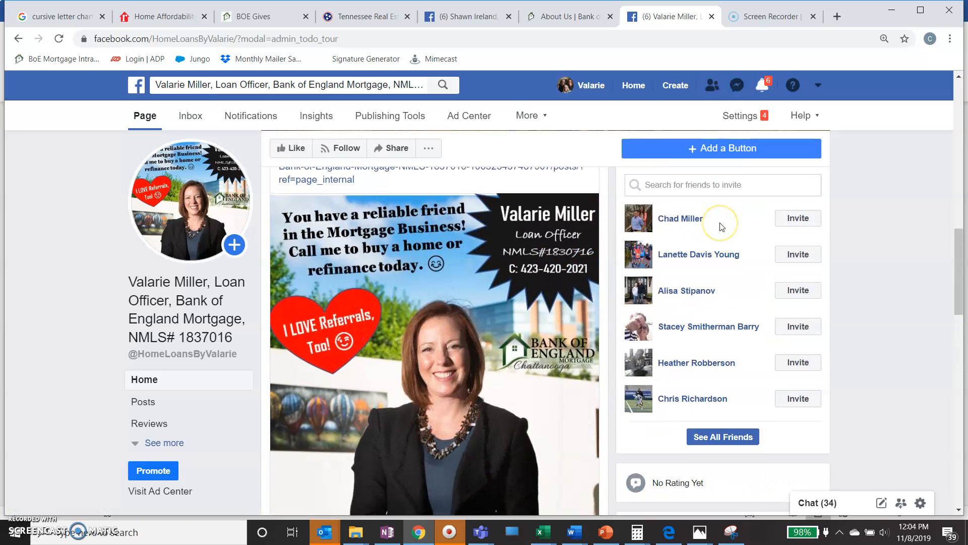
pyautogui.scroll(2, 722, 227)
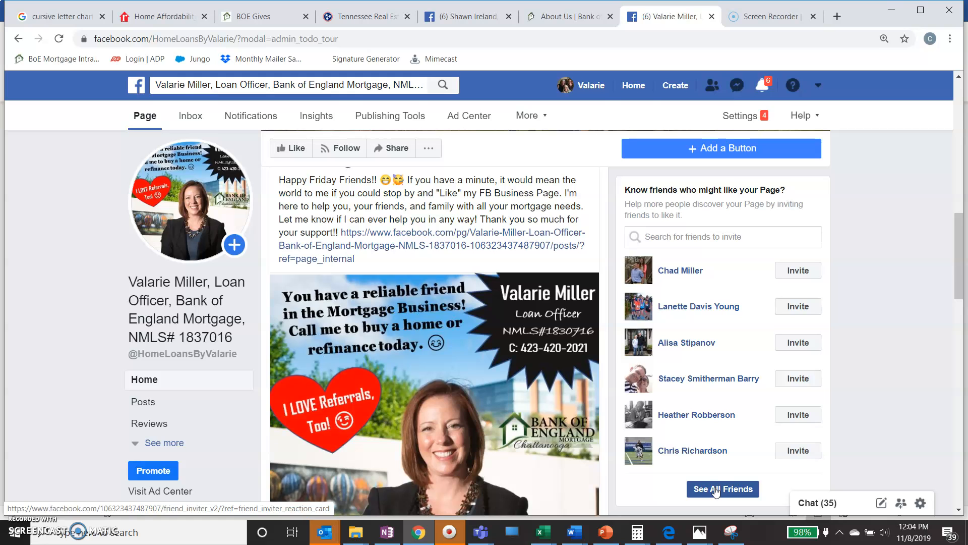
pyautogui.scroll(-2, 862, 315)
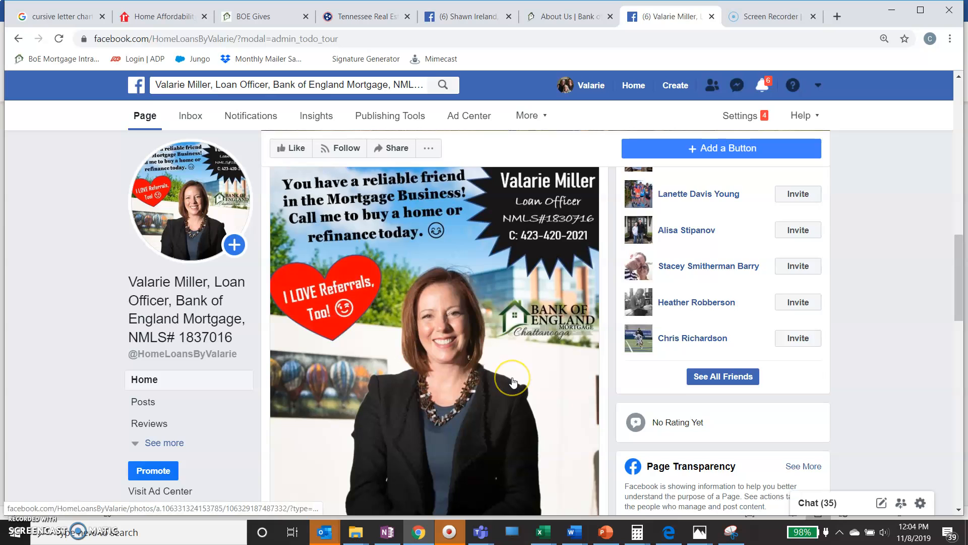
pyautogui.scroll(-3, 512, 381)
pyautogui.scroll(-2, 513, 382)
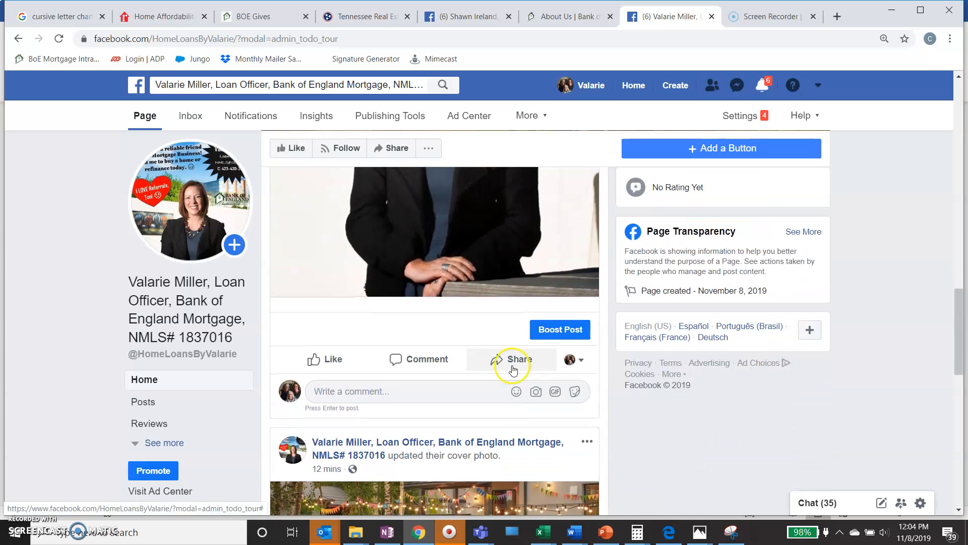
# Acting as your personal profile, share the flyer post with the pasted "Happy Friday Friends!!" message and page link.
pyautogui.click(575, 360)
pyautogui.click(536, 400)
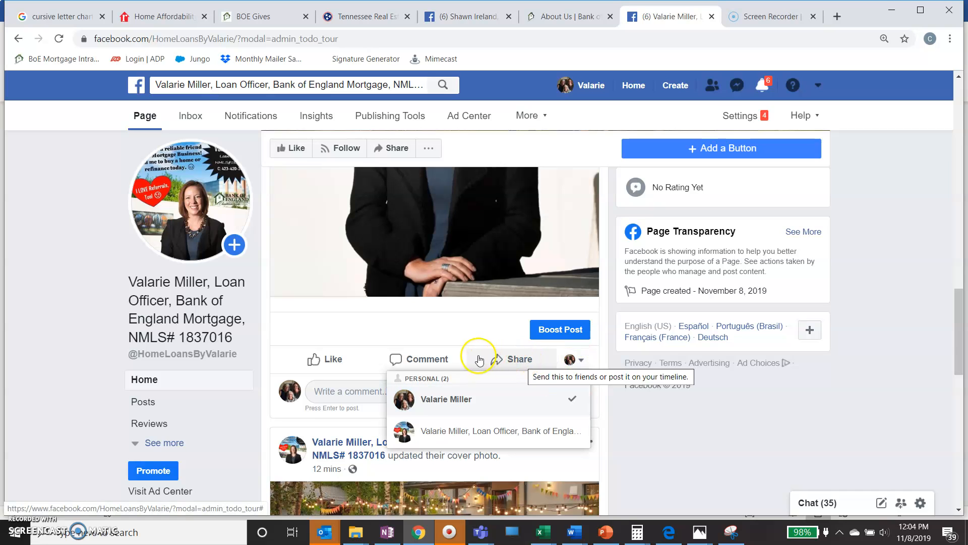
pyautogui.click(509, 360)
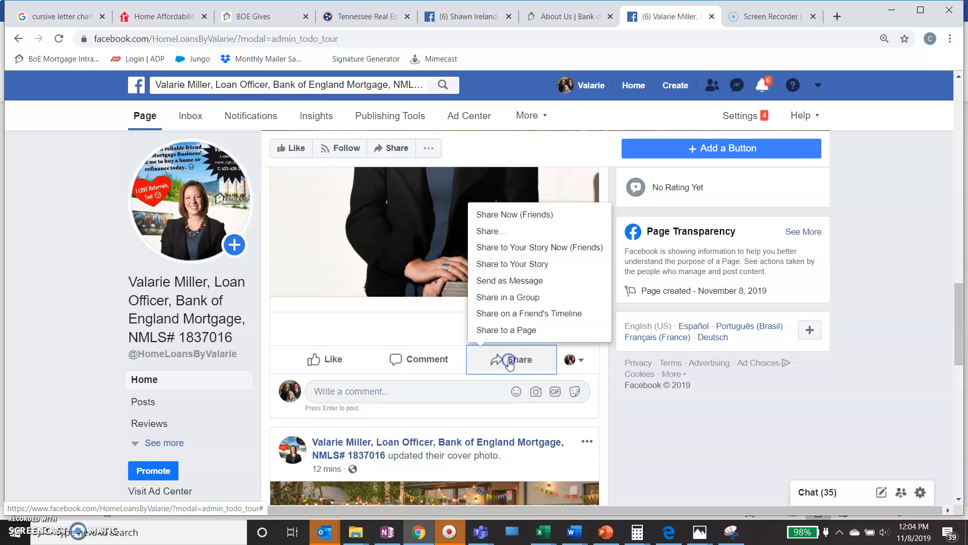
pyautogui.click(496, 231)
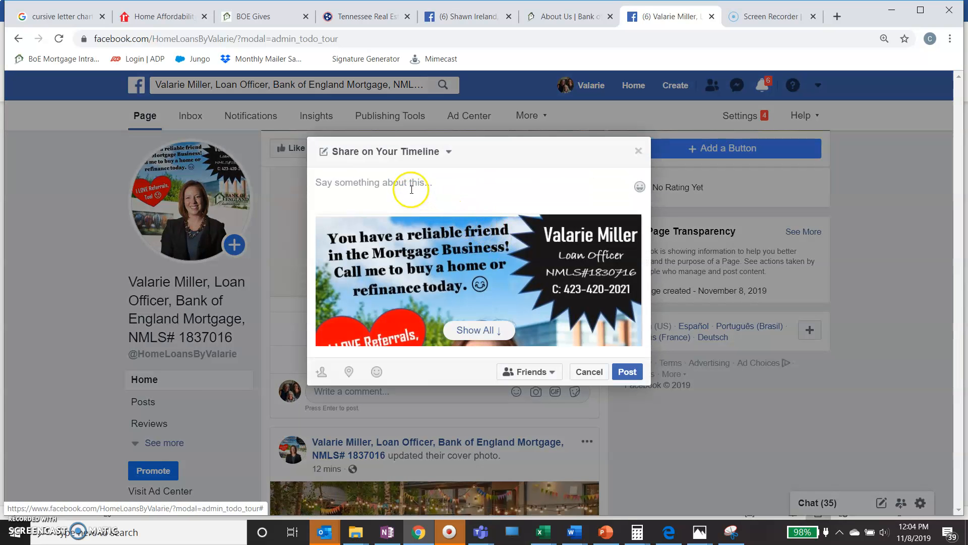
pyautogui.click(411, 189)
pyautogui.rightClick(411, 190)
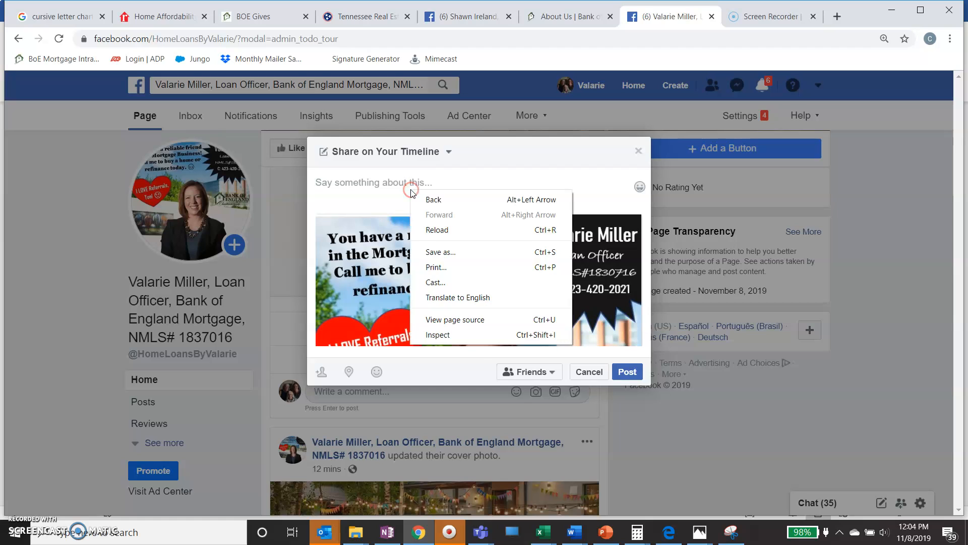
pyautogui.click(371, 200)
pyautogui.rightClick(344, 185)
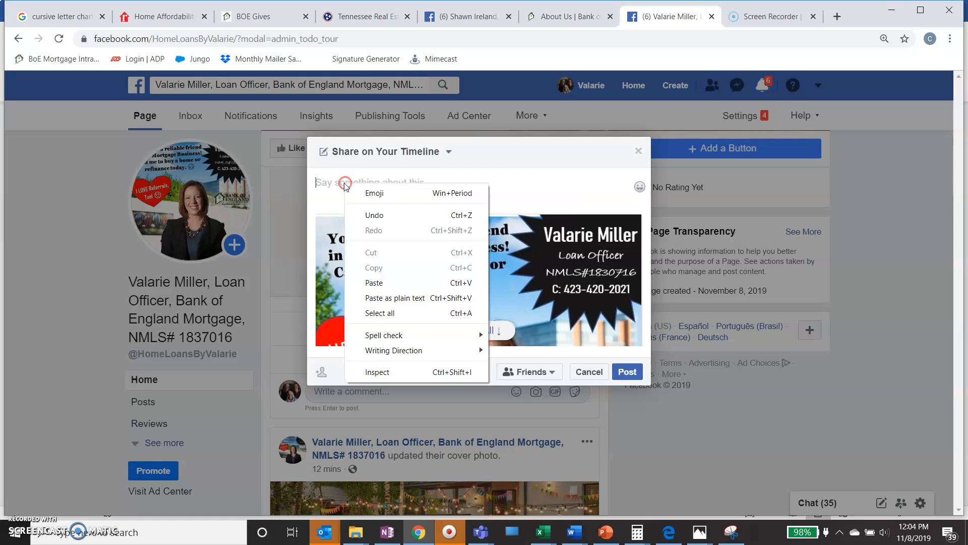
pyautogui.click(396, 282)
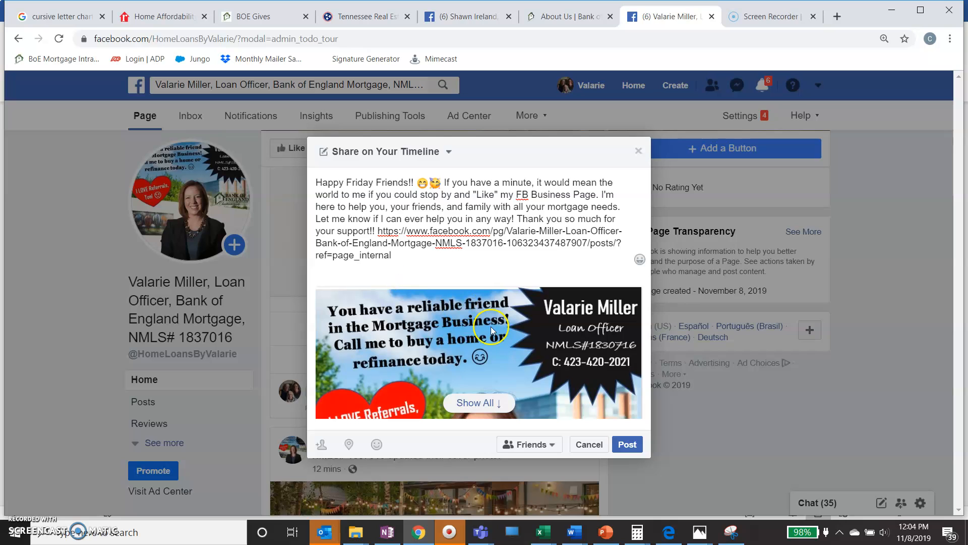
pyautogui.click(634, 445)
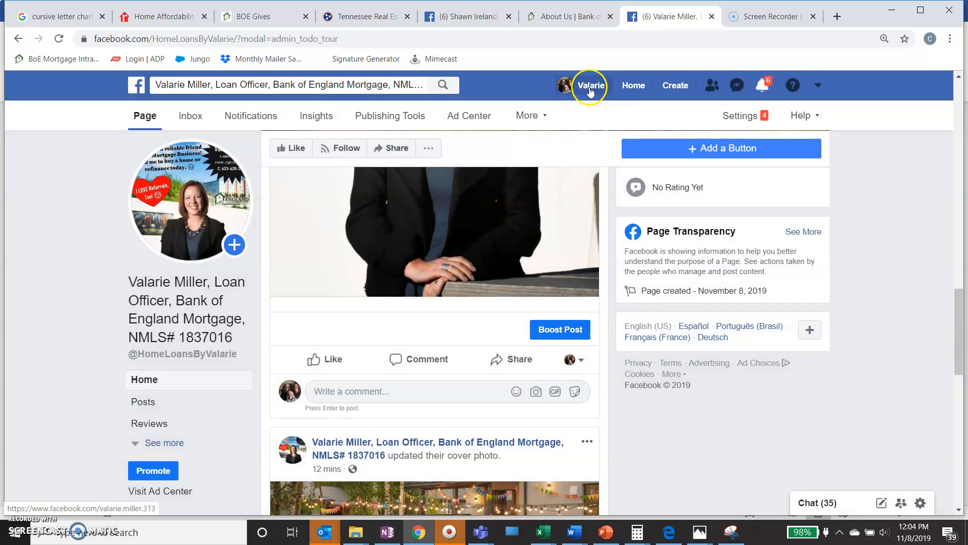
pyautogui.click(590, 91)
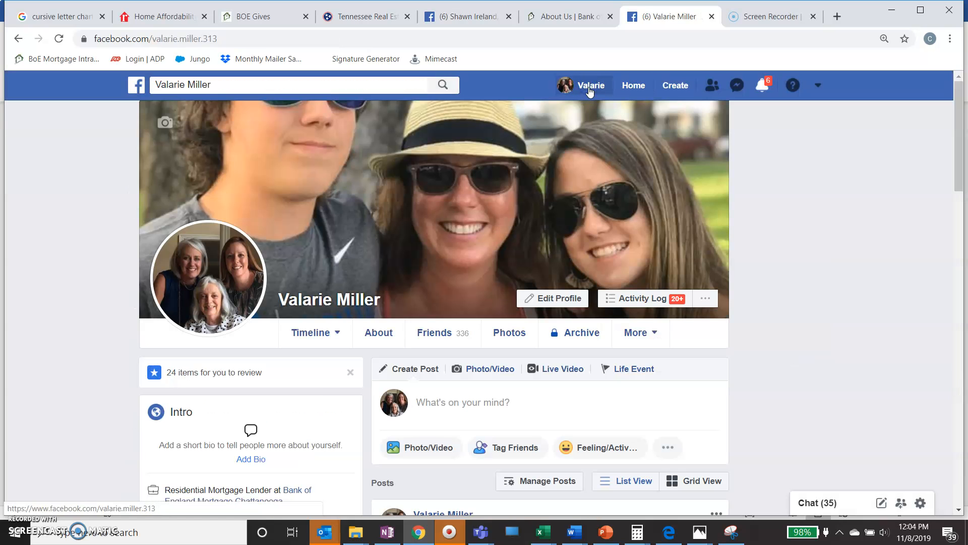
pyautogui.scroll(-9, 688, 332)
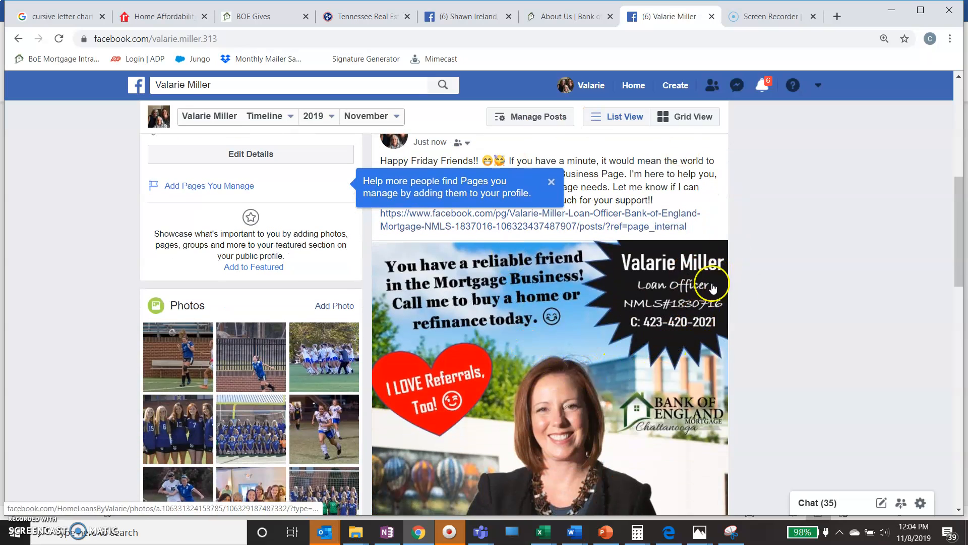
pyautogui.scroll(-10, 849, 273)
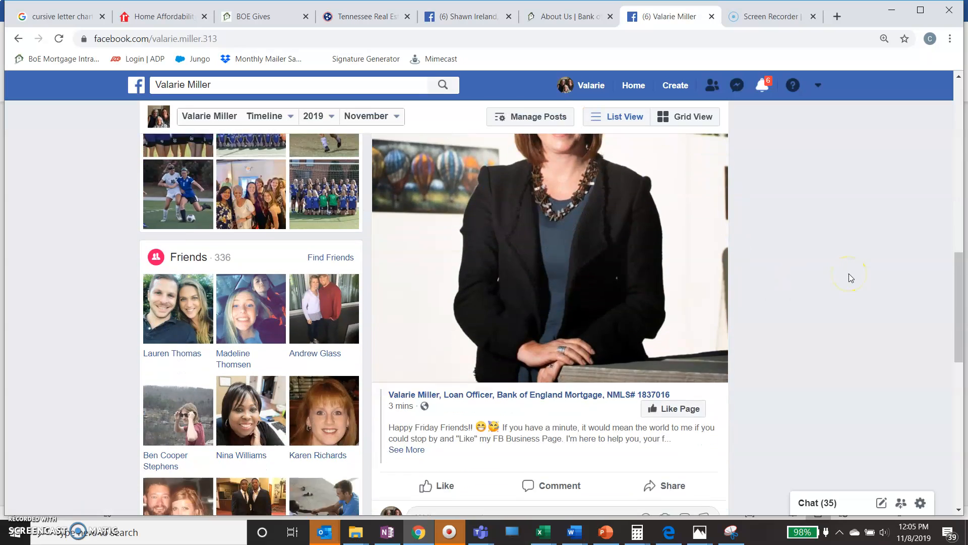
pyautogui.scroll(12, 848, 273)
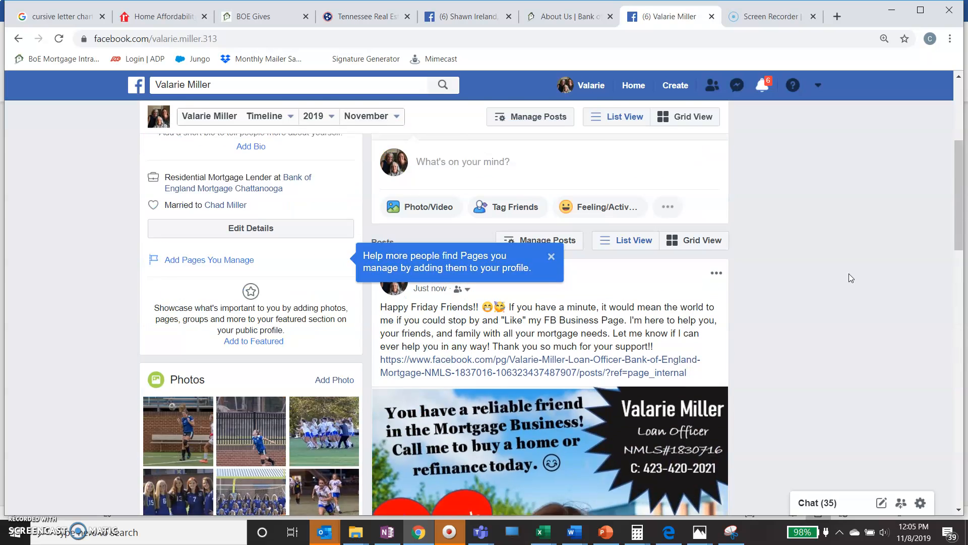
pyautogui.click(818, 85)
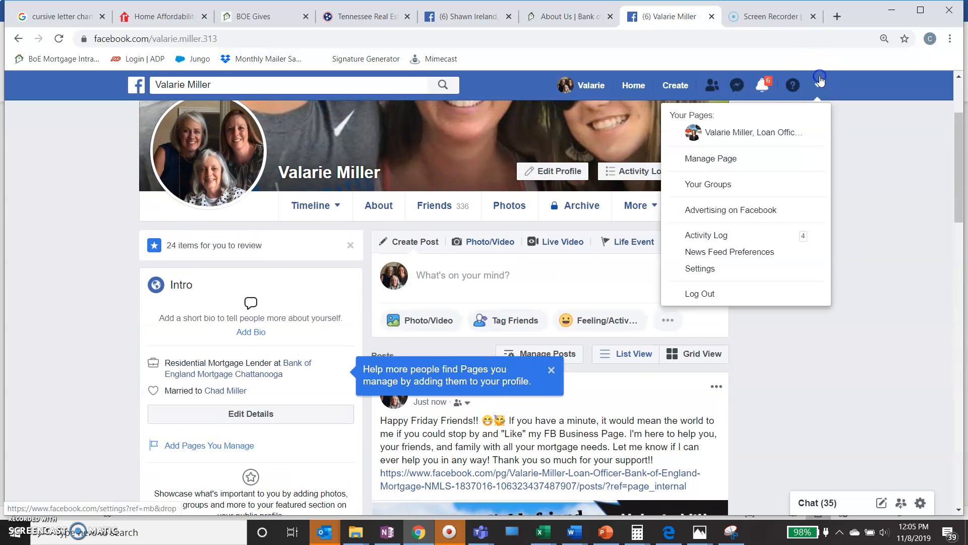
pyautogui.click(775, 133)
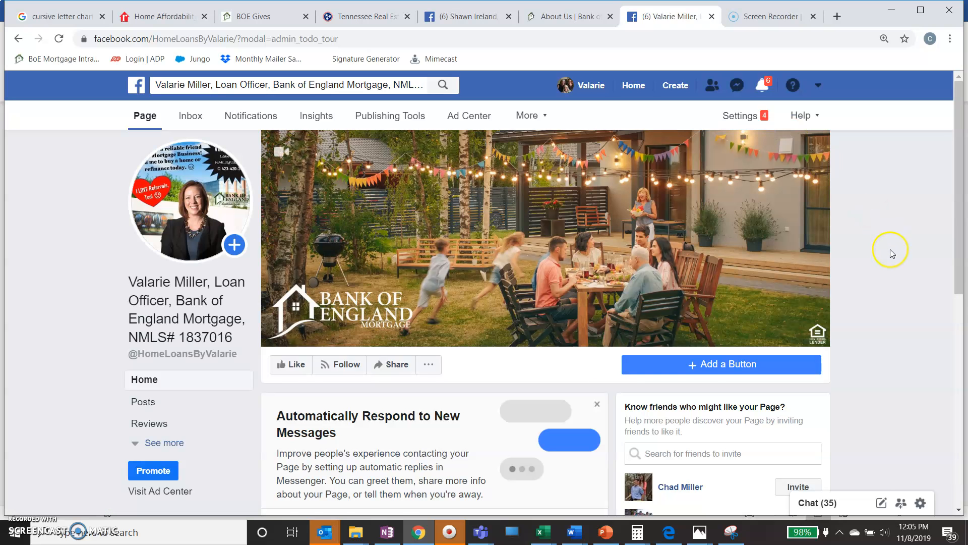
# Scroll down to the invite list and open See All Friends, showing 334 friends not invited.
pyautogui.scroll(-3, 891, 253)
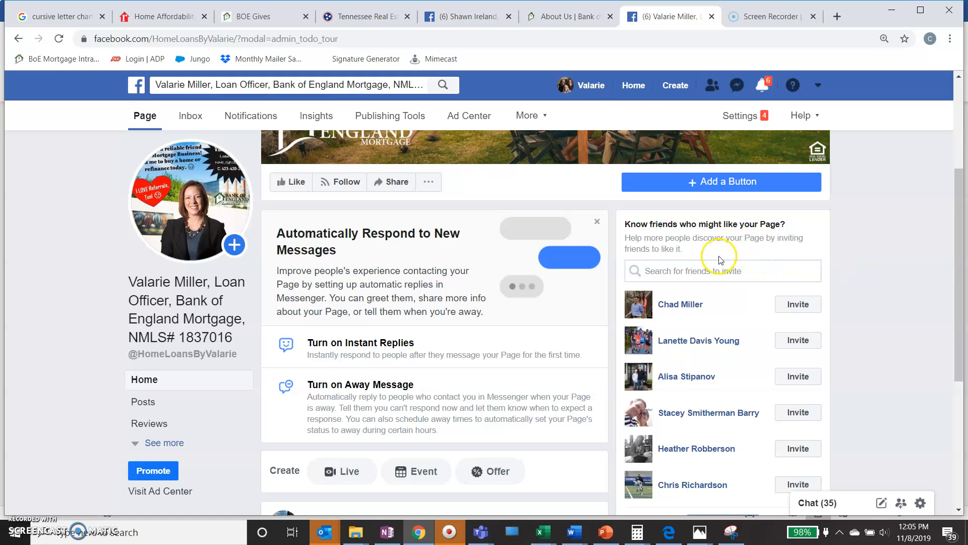
pyautogui.scroll(-3, 719, 267)
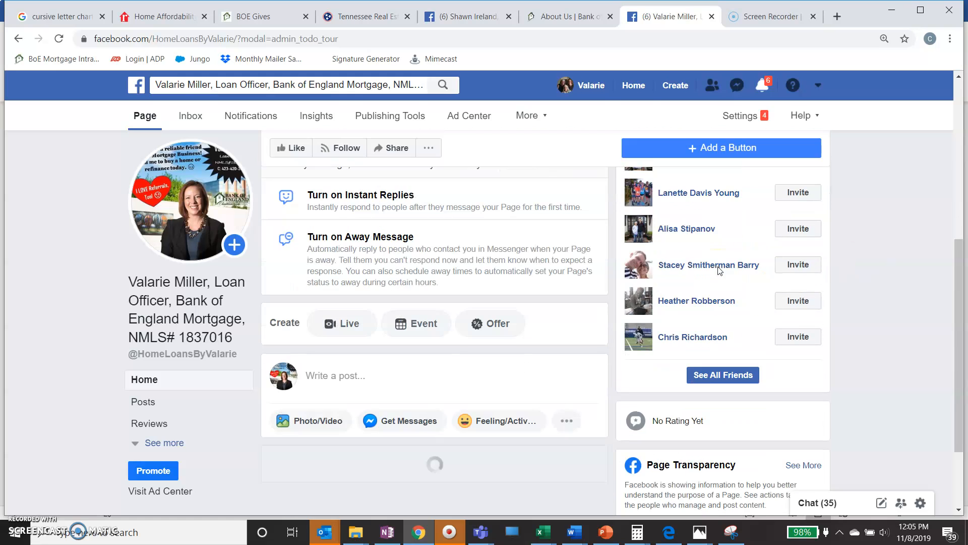
pyautogui.click(722, 367)
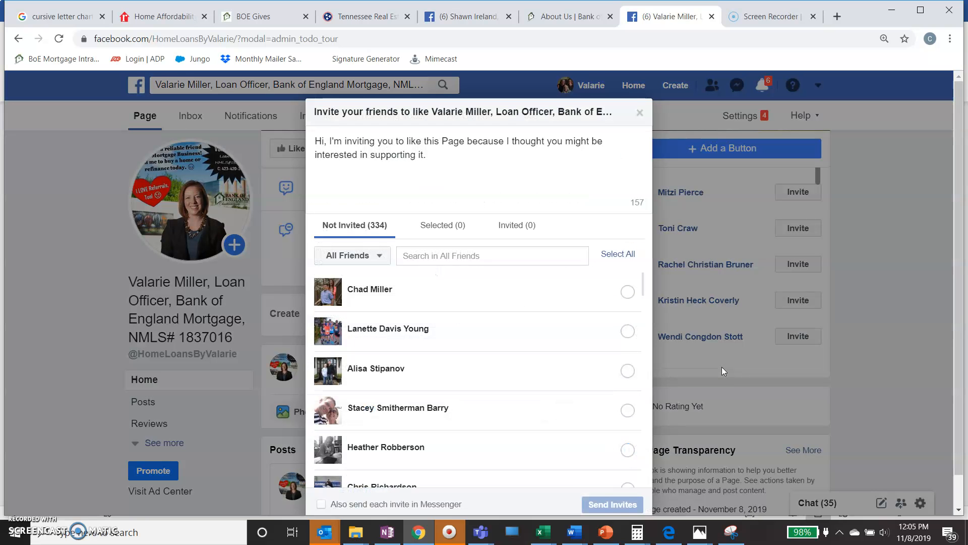
# Select all 334 friends and replace the default invite message with the pasted "Happy Friday Friends!!" text.
pyautogui.click(620, 258)
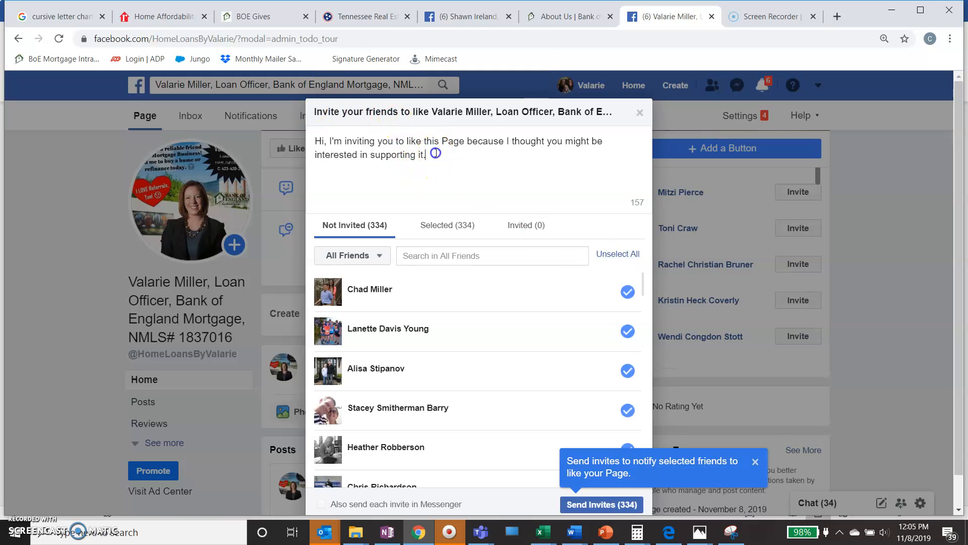
pyautogui.moveTo(430, 155); pyautogui.dragTo(316, 135)
pyautogui.press('BackSpace')
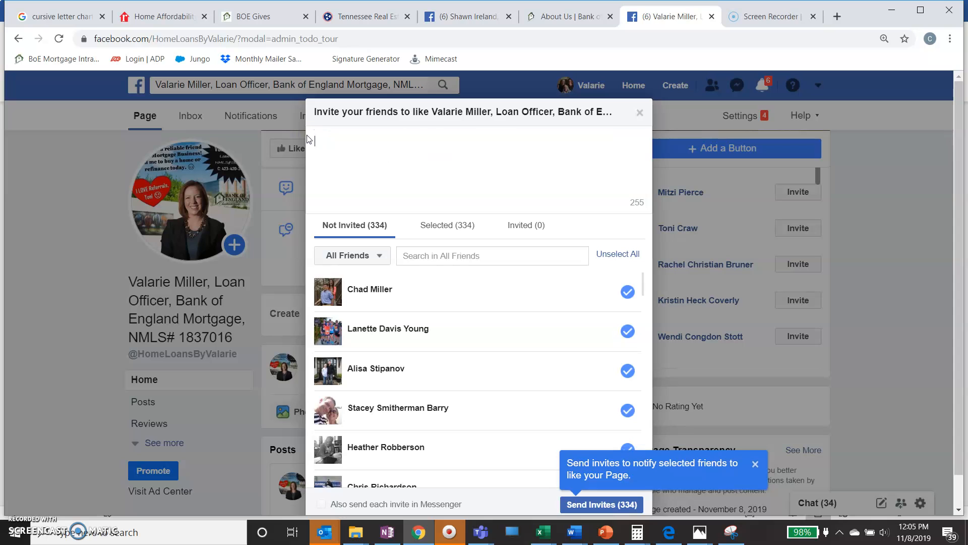
pyautogui.rightClick(323, 142)
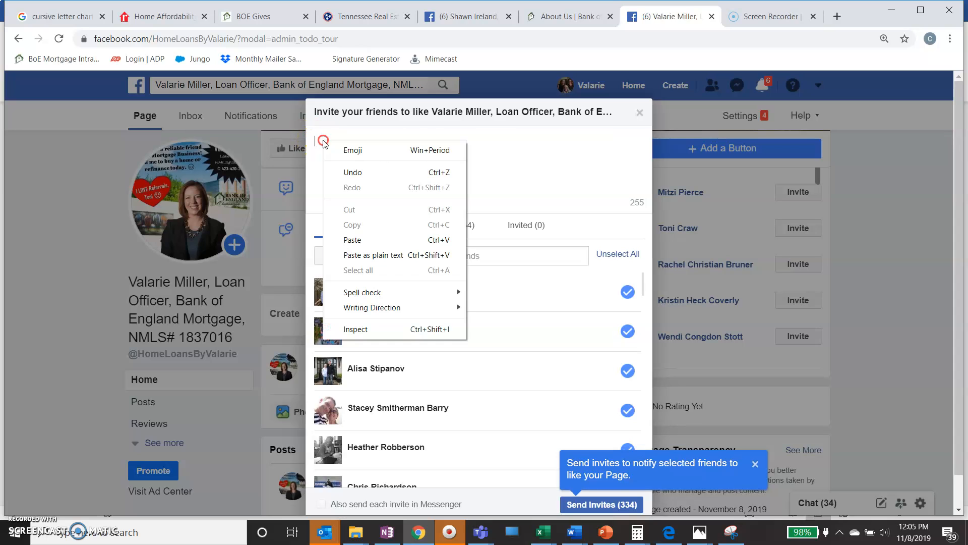
pyautogui.click(388, 240)
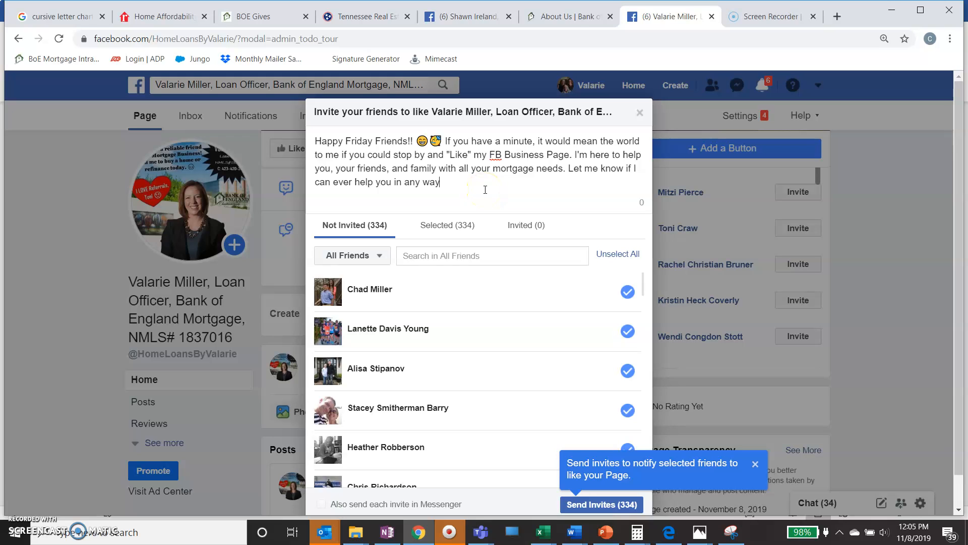
pyautogui.click(473, 166)
pyautogui.click(575, 165)
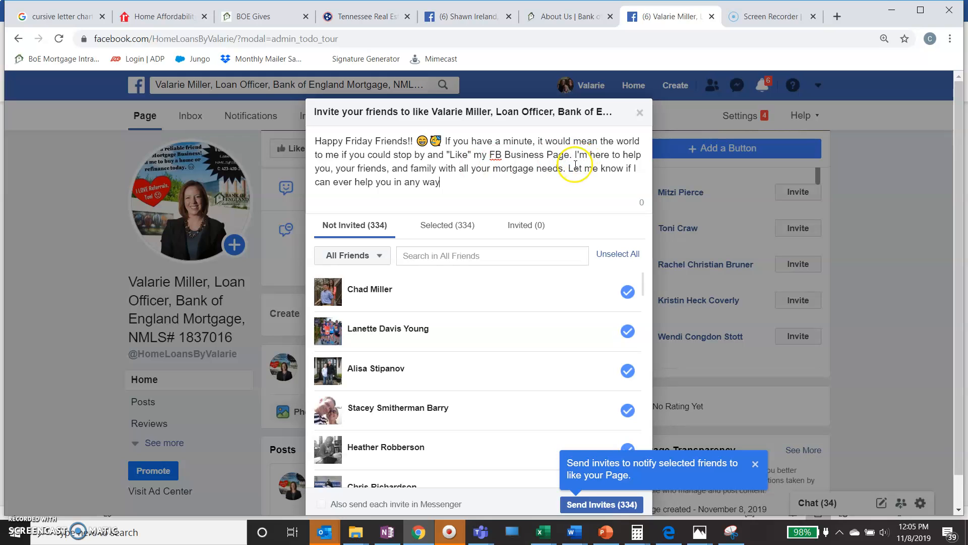